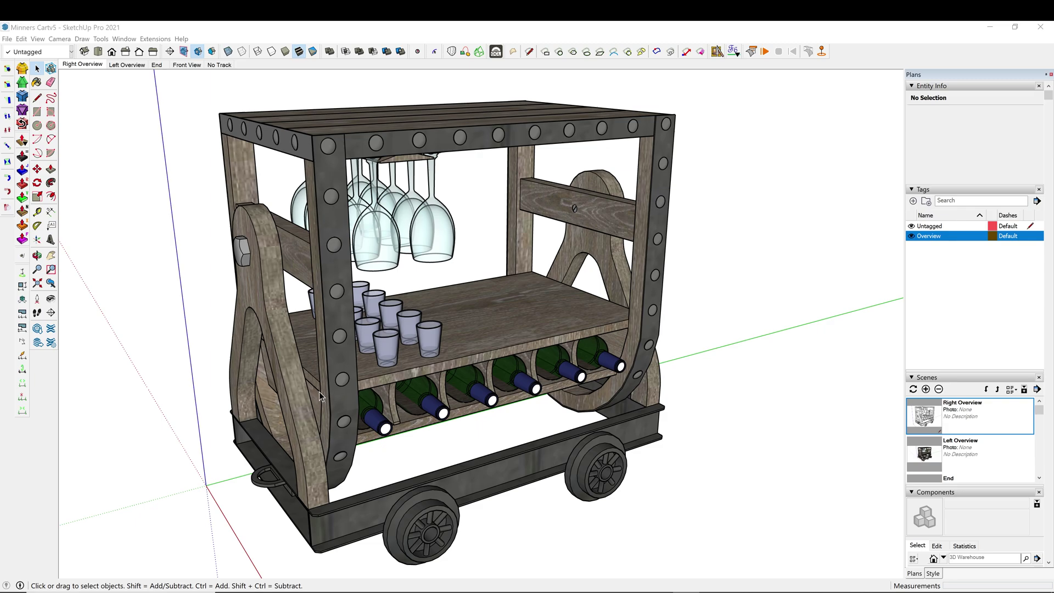
Draw a circle with a 5-inch radius on the cart's shelf, beside the shot glasses
{"action": "middle_click_drag", "start_coordinate": [320, 397], "coordinate": [478, 439]}
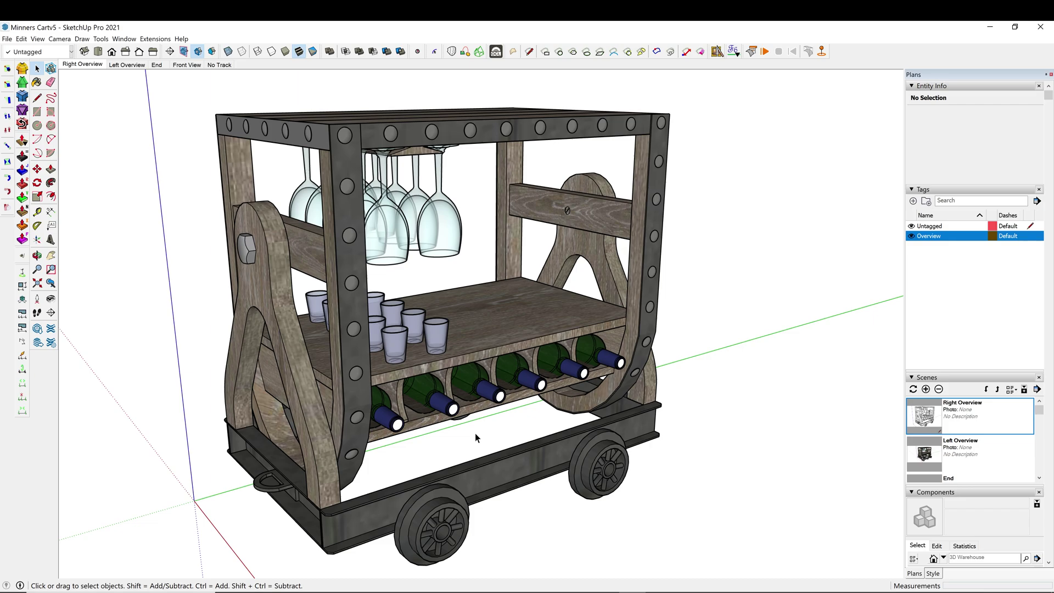
{"action": "middle_click_drag", "start_coordinate": [502, 315], "coordinate": [527, 316]}
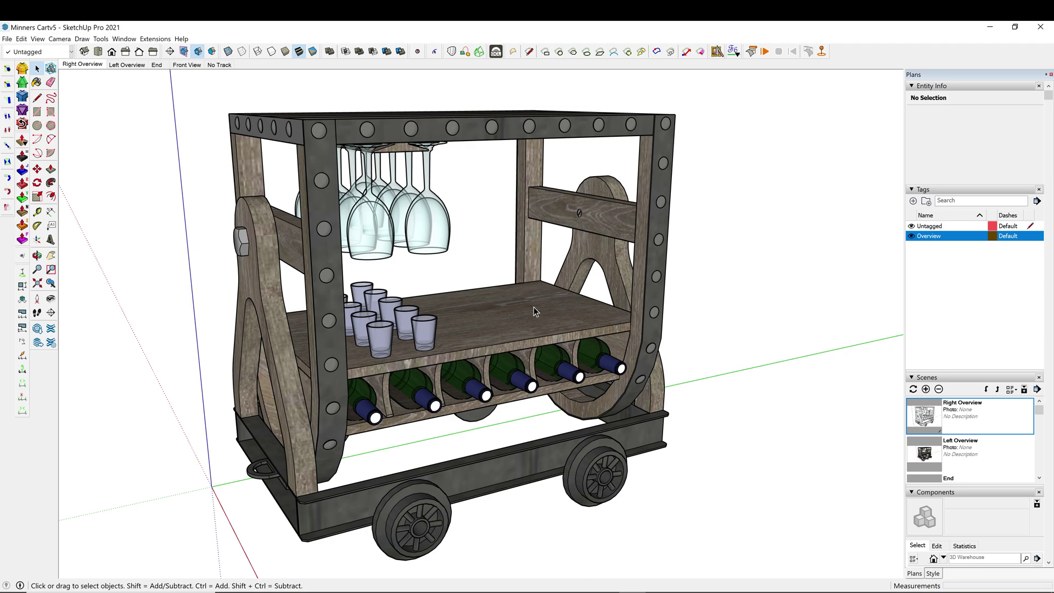
{"action": "key", "text": "c"}
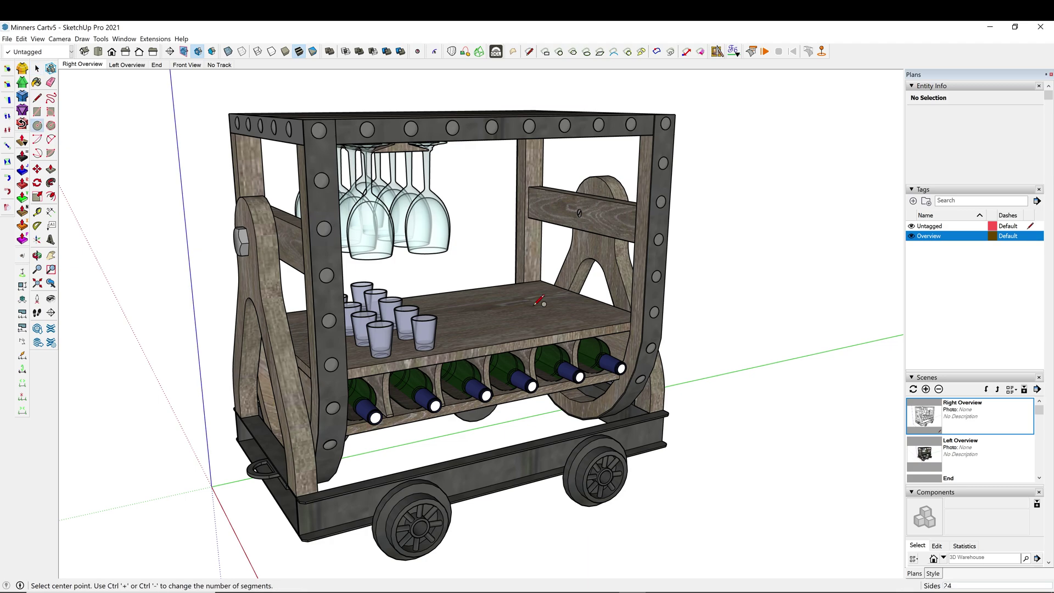
{"action": "scroll", "coordinate": [530, 302], "scroll_direction": "up", "scroll_amount": 3}
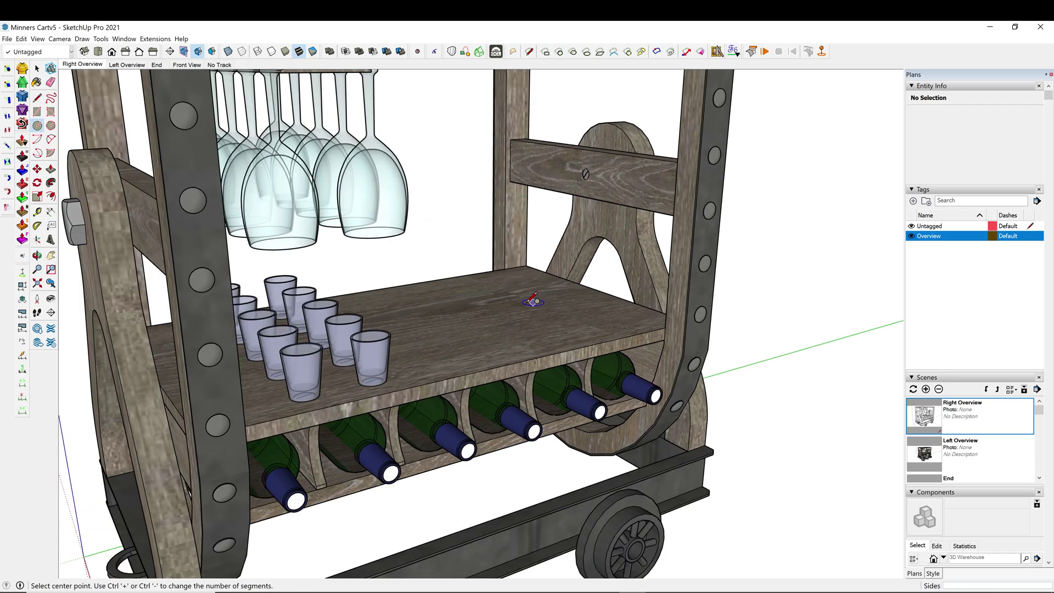
{"action": "left_click", "coordinate": [500, 308]}
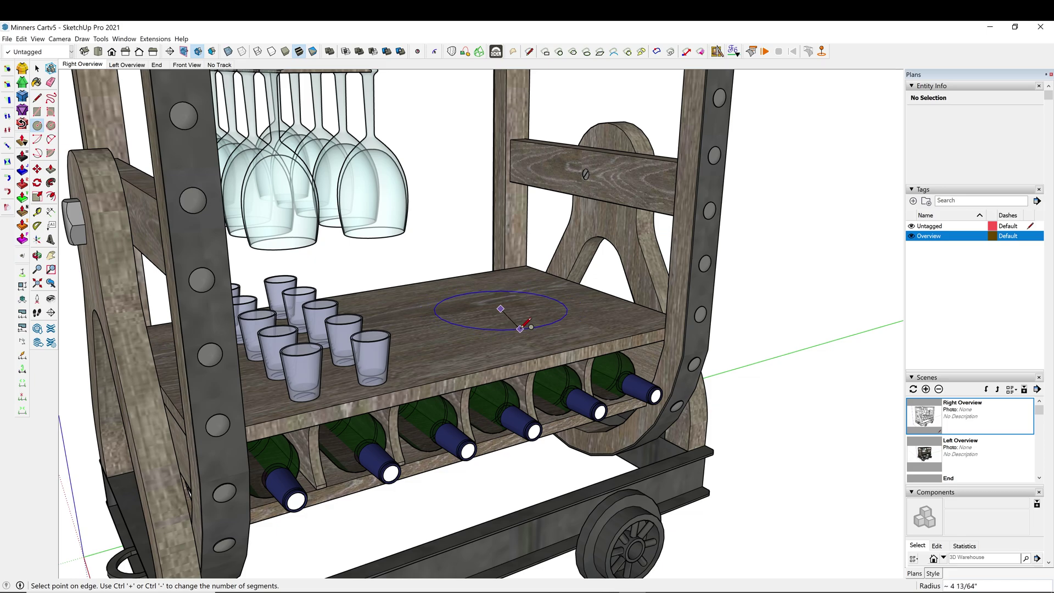
{"action": "left_click", "coordinate": [530, 332]}
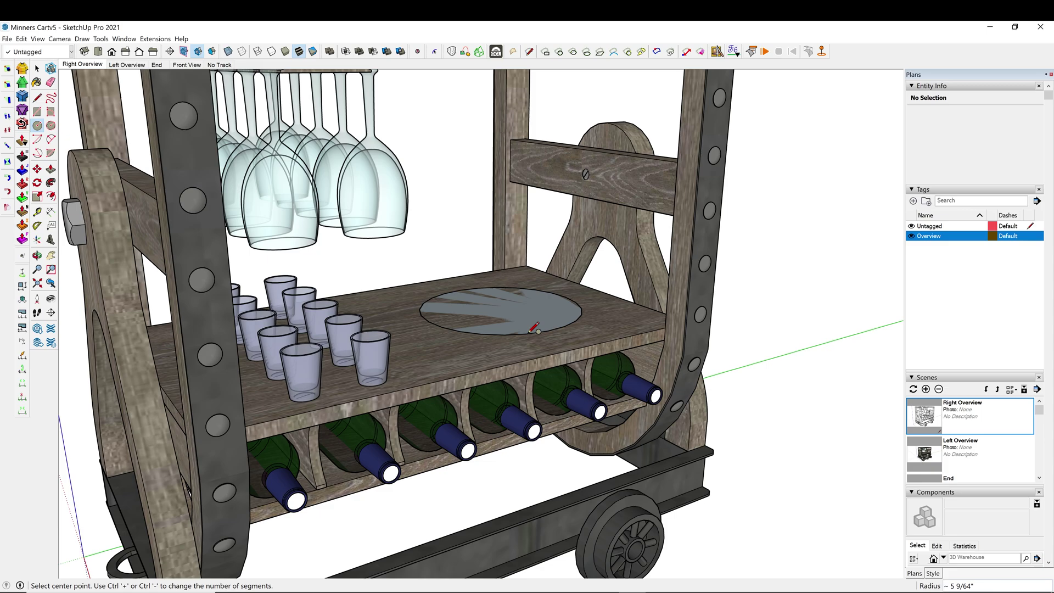
{"action": "type", "text": "5"}
{"action": "key", "text": "Return"}
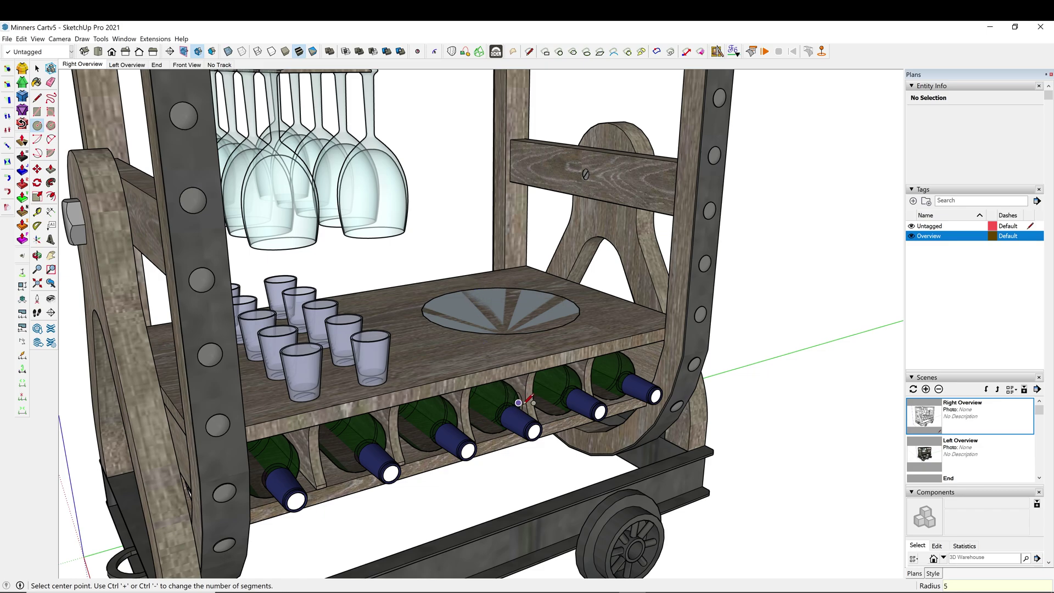
Push/Pull the circle on the shelf up 9 inches to form a cylinder
{"action": "key", "text": "p"}
{"action": "left_click", "coordinate": [524, 328]}
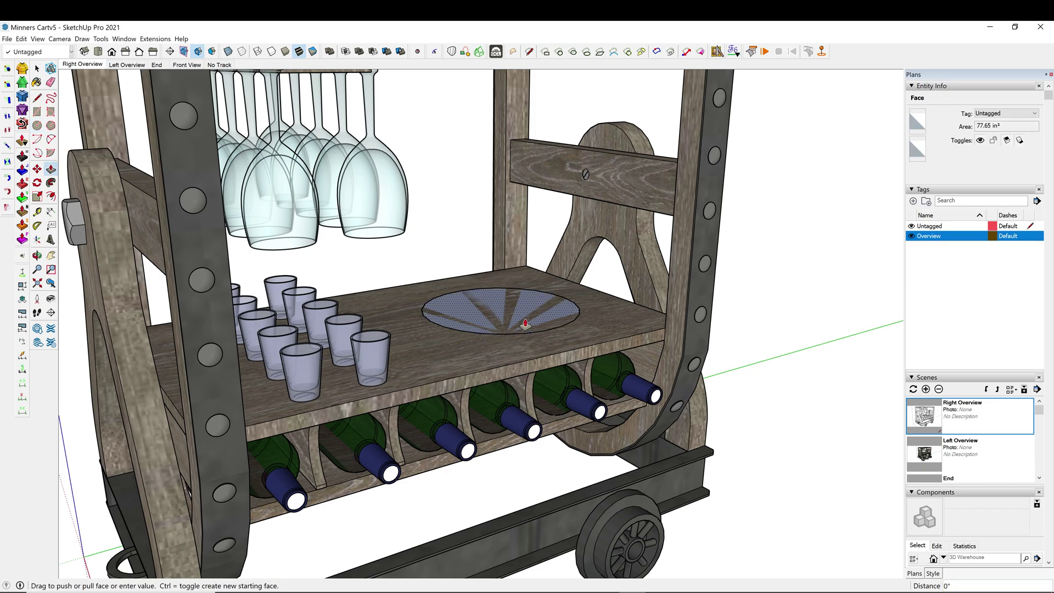
{"action": "middle_click_drag", "start_coordinate": [588, 285], "coordinate": [583, 236]}
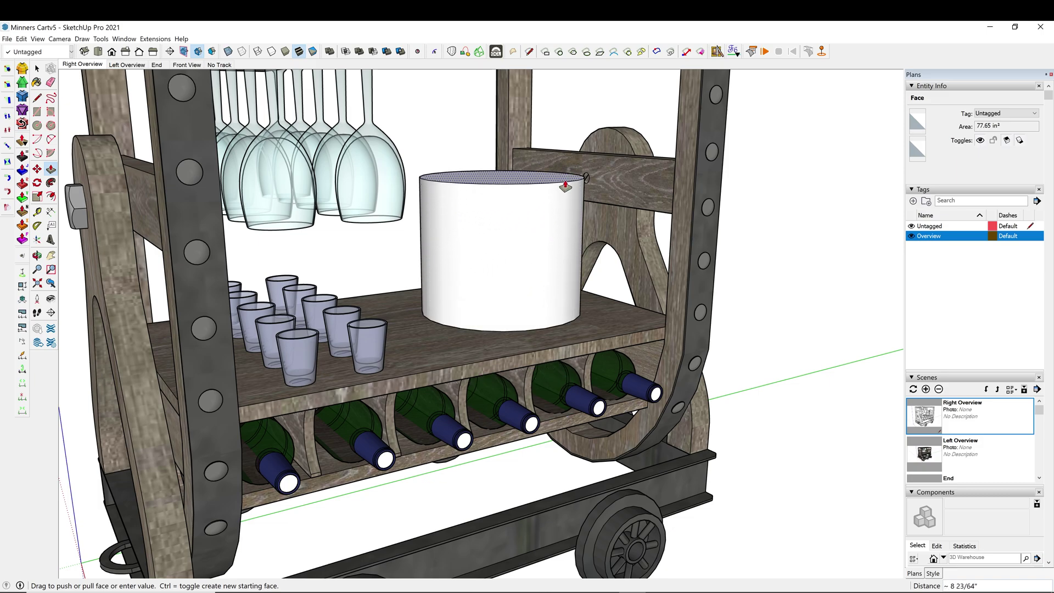
{"action": "type", "text": "9"}
{"action": "key", "text": "Return"}
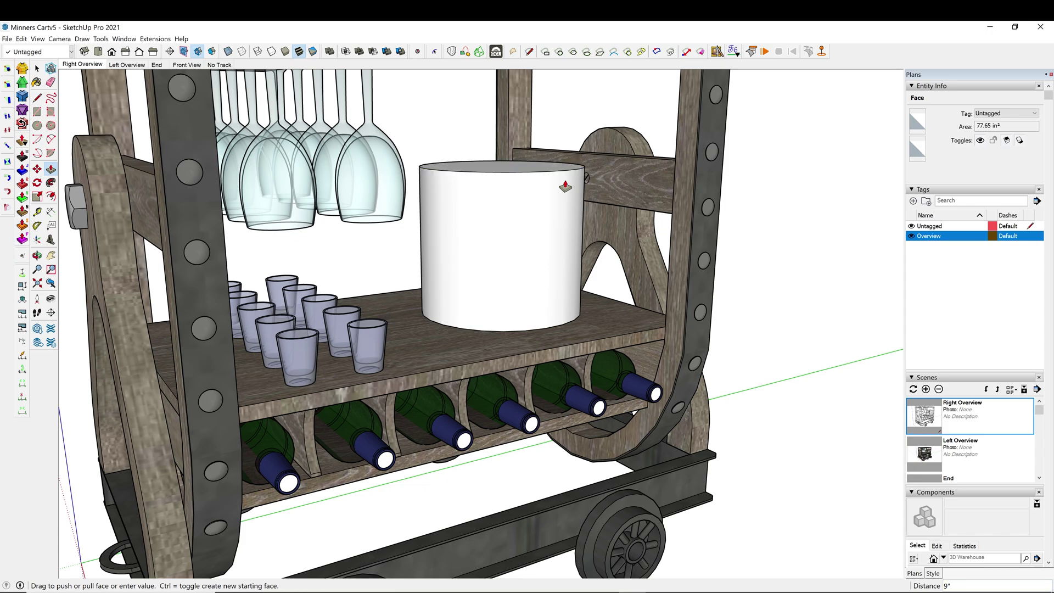
{"action": "scroll", "coordinate": [537, 233], "scroll_direction": "down", "scroll_amount": 5}
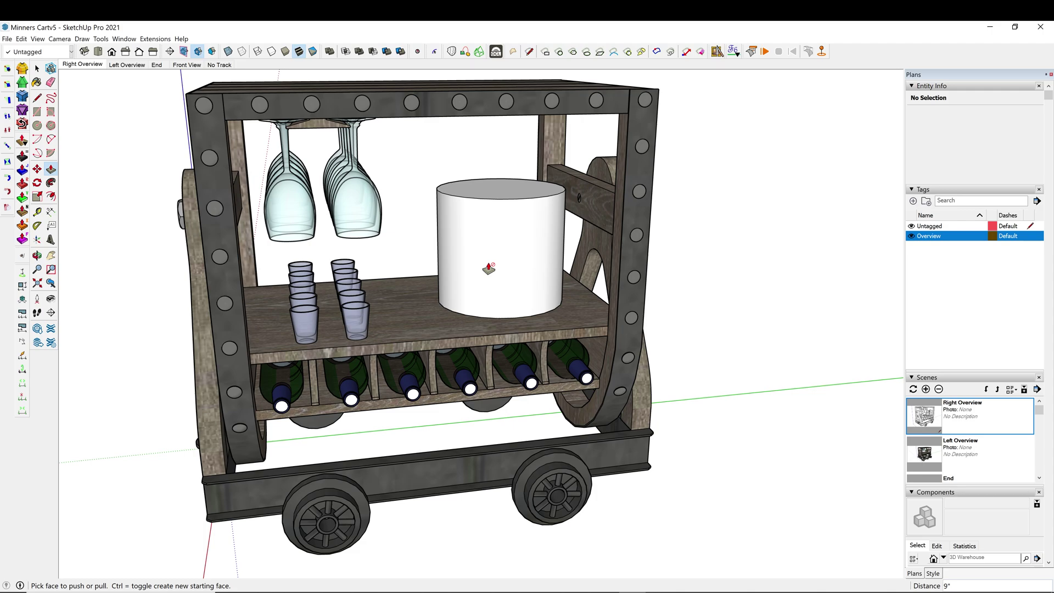
Scale the cylinder's bottom circle about its center to 0.74, tapering the solid into a bucket shape
{"action": "key", "text": "space"}
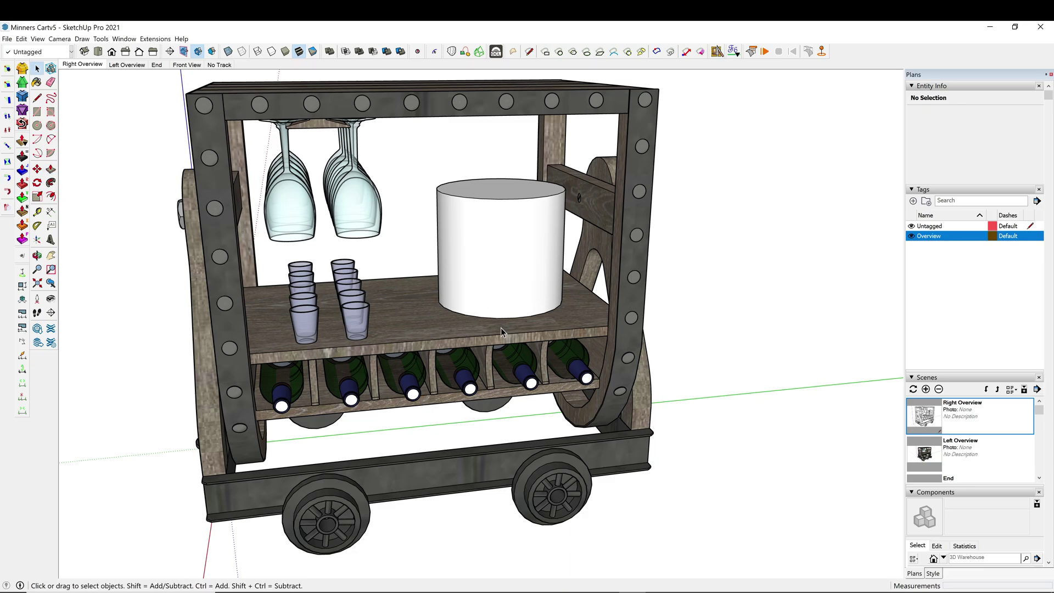
{"action": "scroll", "coordinate": [493, 325], "scroll_direction": "up", "scroll_amount": 5}
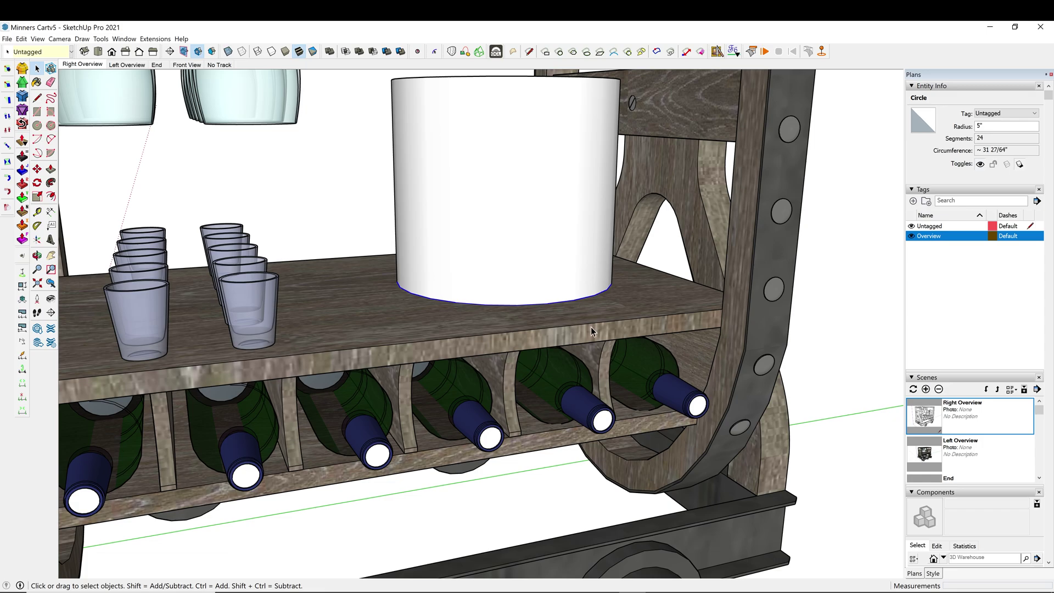
{"action": "key", "text": "s"}
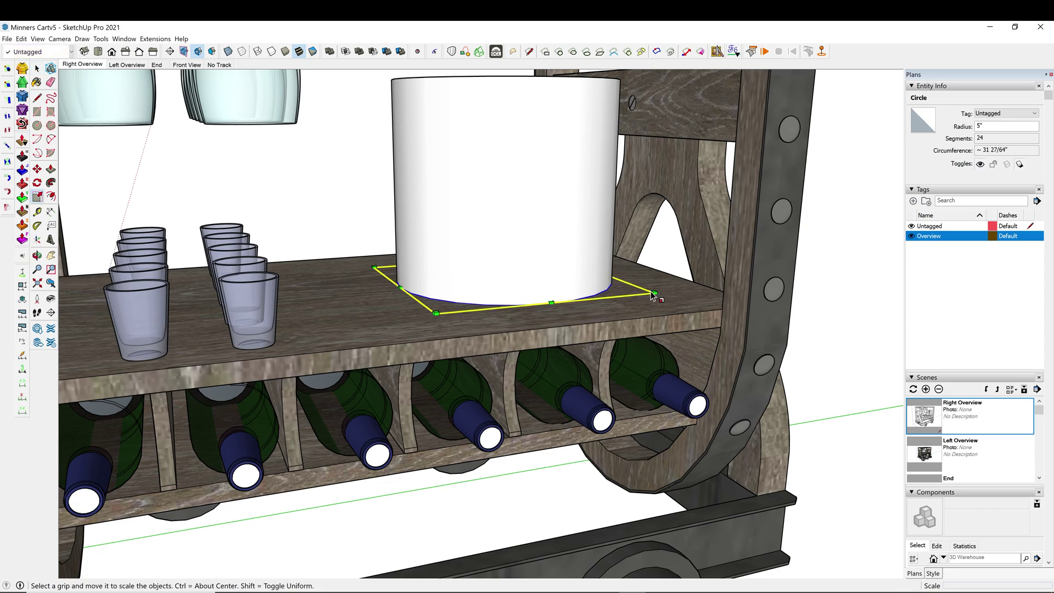
{"action": "left_click_drag", "start_coordinate": [654, 293], "coordinate": [625, 290]}
{"action": "mouse_move", "coordinate": [625, 290]}
{"action": "middle_mouse_down"}
{"action": "mouse_move", "coordinate": [617, 326]}
{"action": "mouse_move", "coordinate": [573, 294]}
{"action": "mouse_move", "coordinate": [609, 293]}
{"action": "middle_mouse_up"}
{"action": "scroll", "coordinate": [627, 302], "scroll_direction": "down", "scroll_amount": 2}
{"action": "scroll", "coordinate": [610, 295], "scroll_direction": "down", "scroll_amount": 2}
{"action": "left_click_drag", "start_coordinate": [616, 297], "coordinate": [610, 297], "text": "ctrl"}
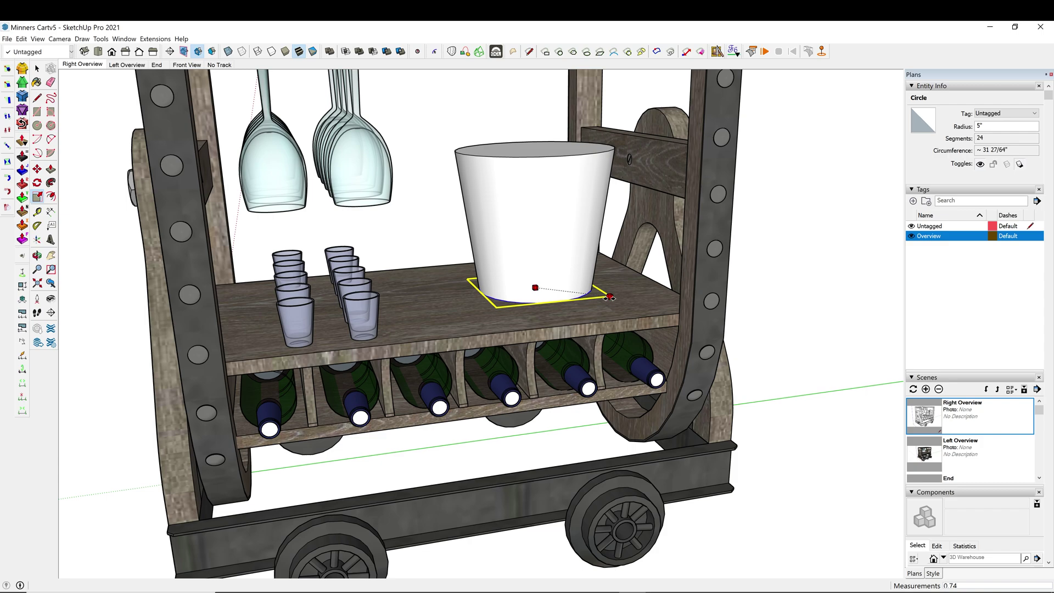
{"action": "left_click_drag", "start_coordinate": [610, 297], "coordinate": [611, 297]}
{"action": "left_click_drag", "start_coordinate": [610, 299], "coordinate": [609, 298]}
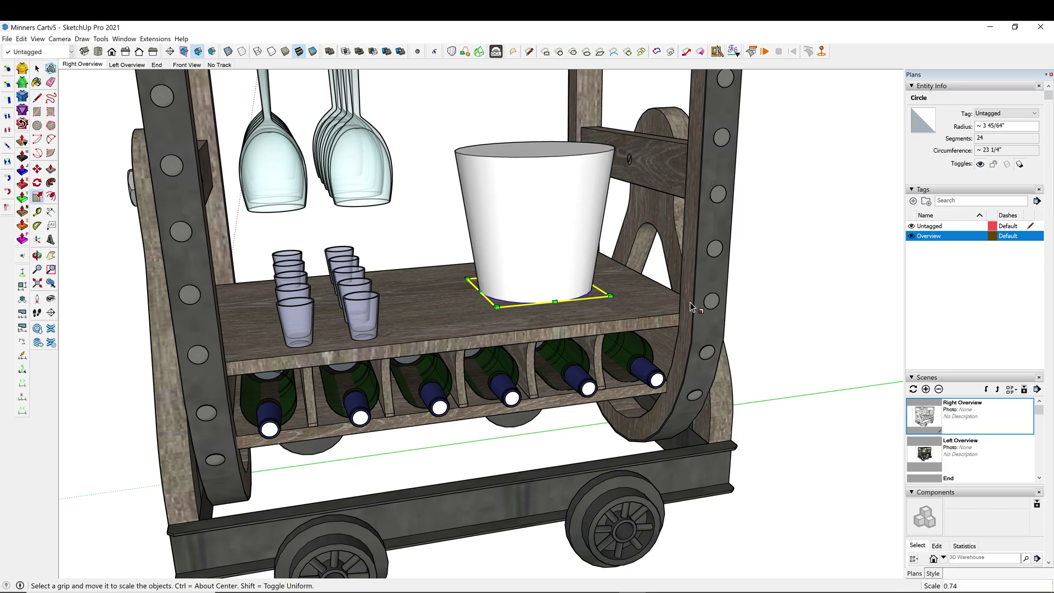
Examine the tapered bucket's size and proportions on the cart from several angles
{"action": "middle_click_drag", "start_coordinate": [640, 309], "coordinate": [698, 279]}
{"action": "scroll", "coordinate": [428, 249], "scroll_direction": "down", "scroll_amount": 2}
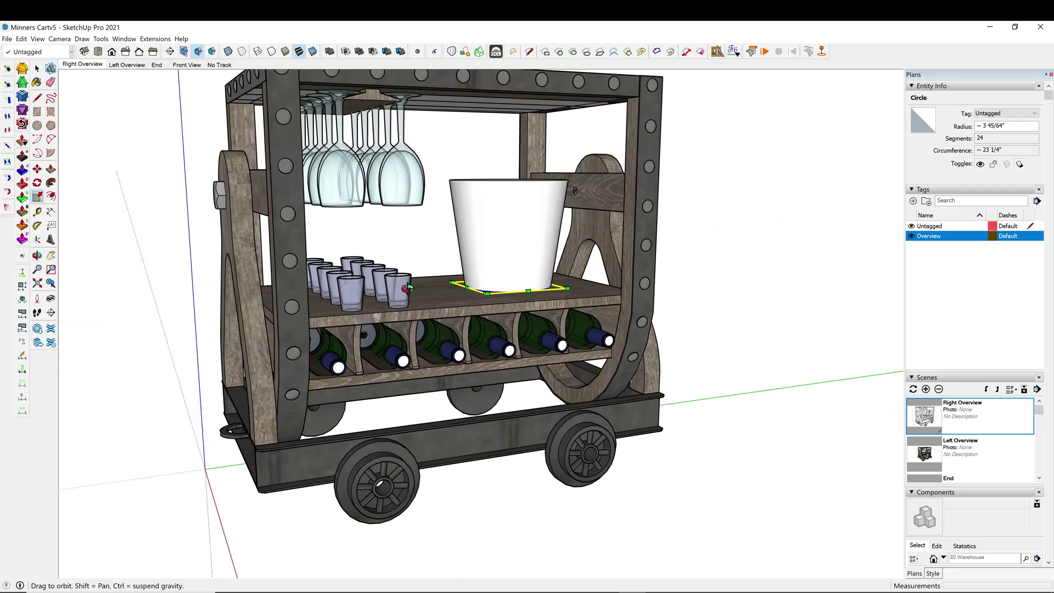
{"action": "middle_click_drag", "start_coordinate": [428, 249], "coordinate": [497, 322]}
{"action": "scroll", "coordinate": [515, 222], "scroll_direction": "up", "scroll_amount": 2}
{"action": "scroll", "coordinate": [516, 222], "scroll_direction": "down", "scroll_amount": 2}
{"action": "middle_click_drag", "start_coordinate": [552, 252], "coordinate": [504, 258]}
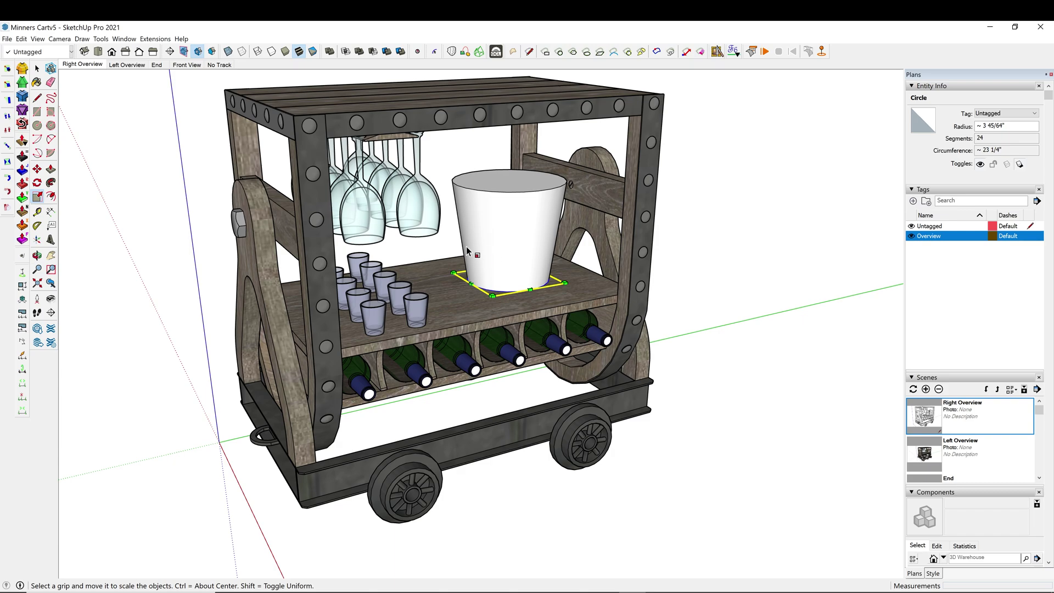
{"action": "key", "text": "space"}
{"action": "middle_click_drag", "start_coordinate": [499, 262], "coordinate": [540, 292]}
{"action": "scroll", "coordinate": [565, 224], "scroll_direction": "up", "scroll_amount": 3}
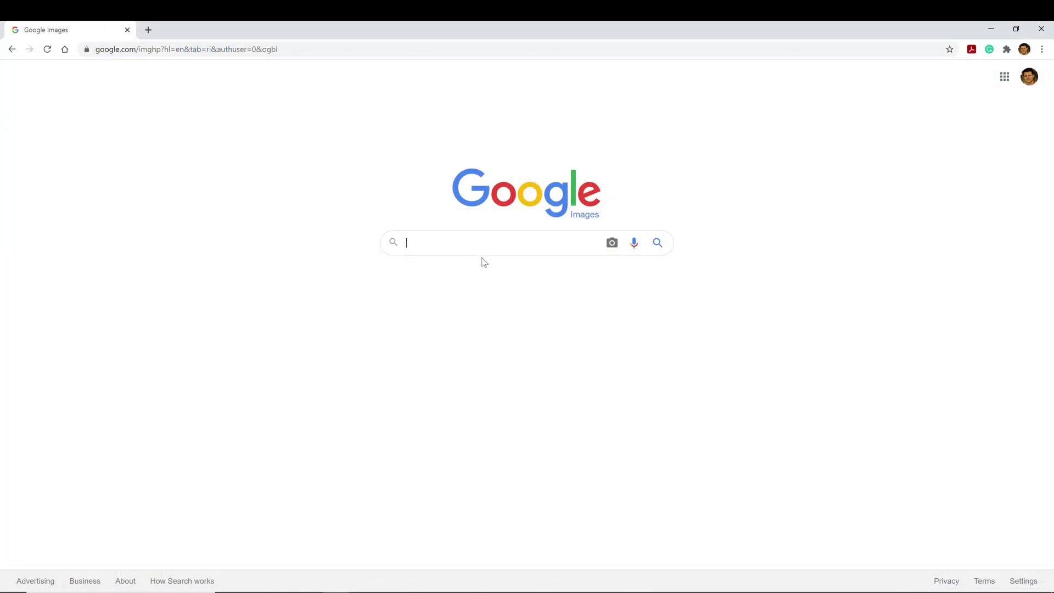
Switch to Google Images in the browser, search for "stave bucket" and look through the pictures for reference
{"action": "type", "text": "stave"}
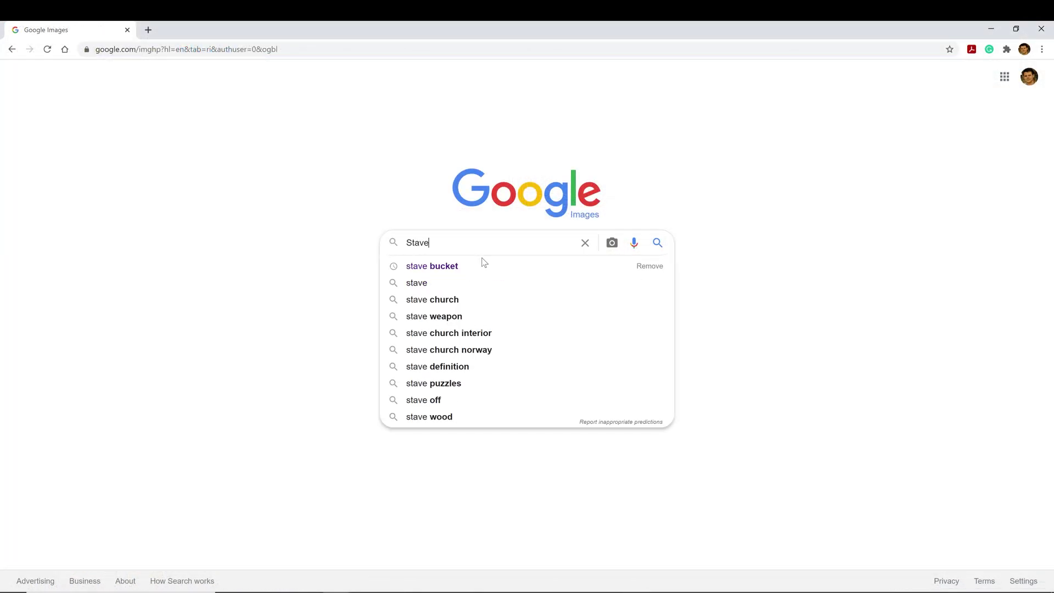
{"action": "key", "text": "Down"}
{"action": "key", "text": "Return"}
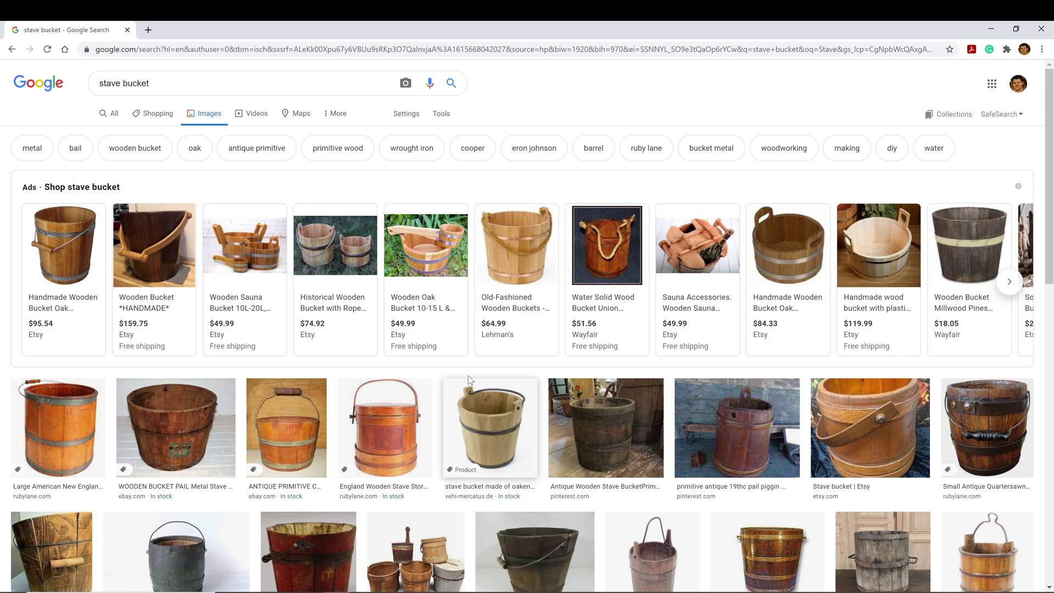
{"action": "scroll", "coordinate": [466, 366], "scroll_direction": "down", "scroll_amount": 1}
{"action": "scroll", "coordinate": [465, 366], "scroll_direction": "down", "scroll_amount": 7}
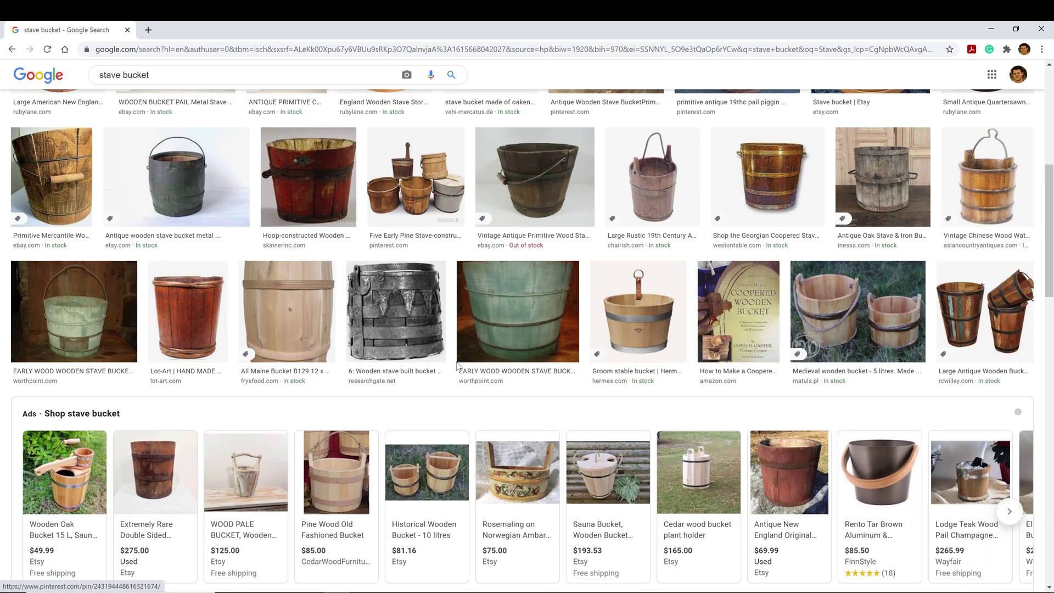
{"action": "scroll", "coordinate": [236, 467], "scroll_direction": "down", "scroll_amount": 2}
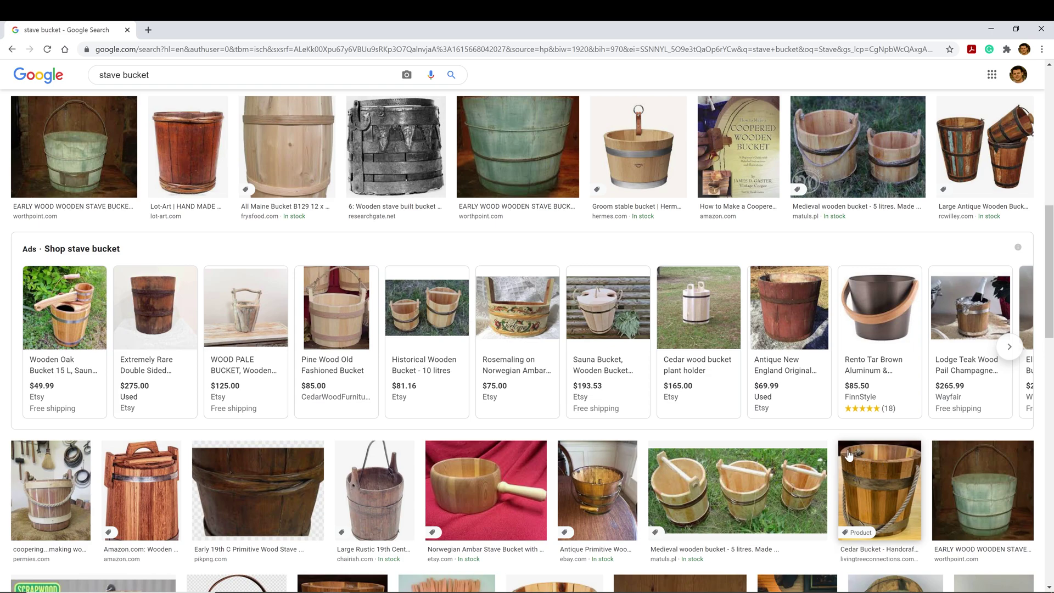
{"action": "scroll", "coordinate": [848, 455], "scroll_direction": "down", "scroll_amount": 5}
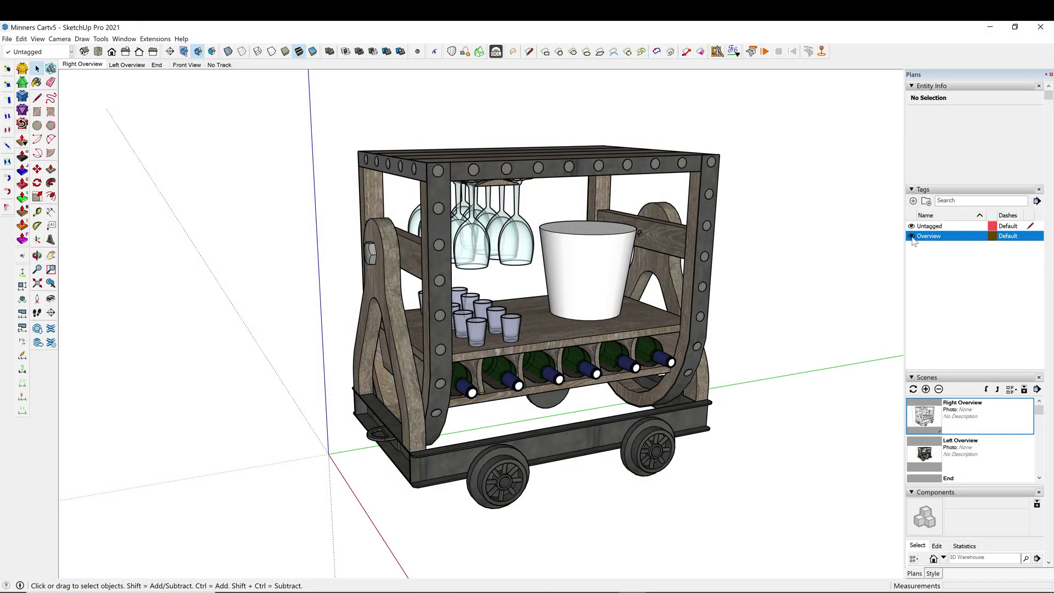
Back in SketchUp, hide the Overview tag and draw a 20-sided polygon with a 5-inch inscribed radius centered on the origin
{"action": "left_click", "coordinate": [912, 236]}
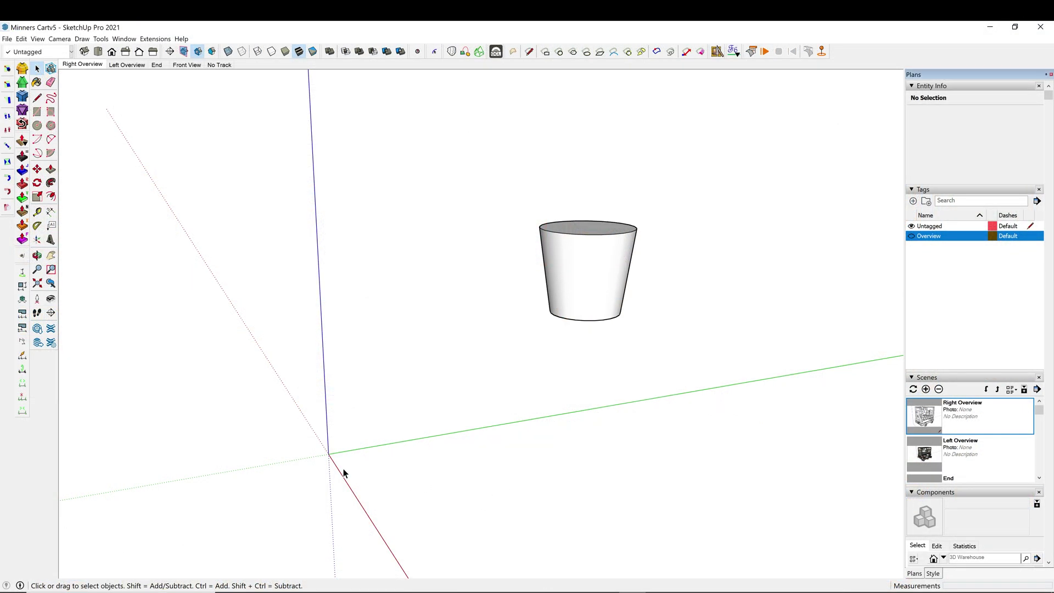
{"action": "scroll", "coordinate": [333, 443], "scroll_direction": "up", "scroll_amount": 5}
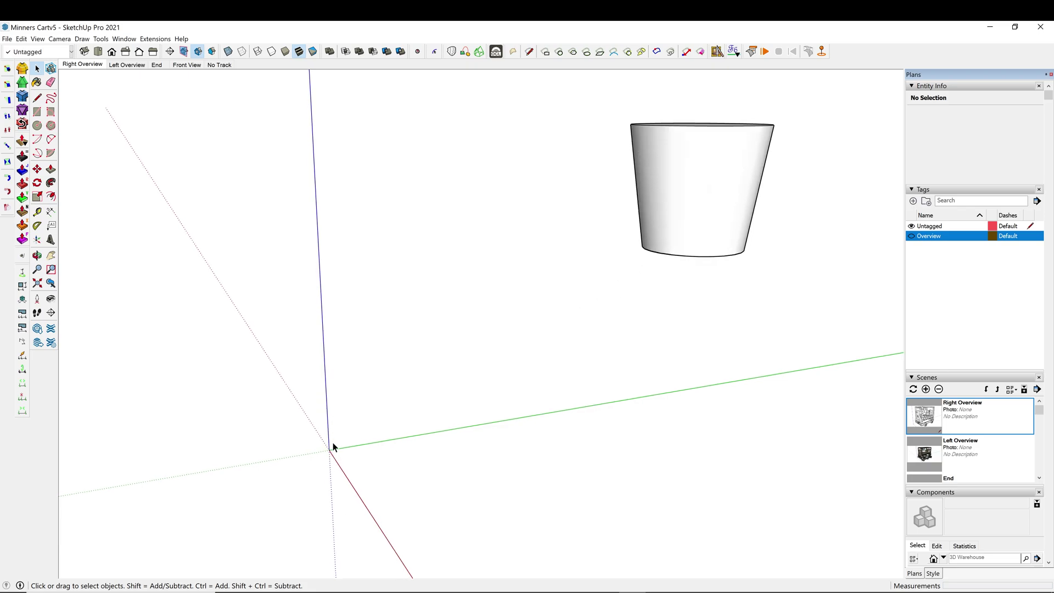
{"action": "left_click", "coordinate": [51, 125]}
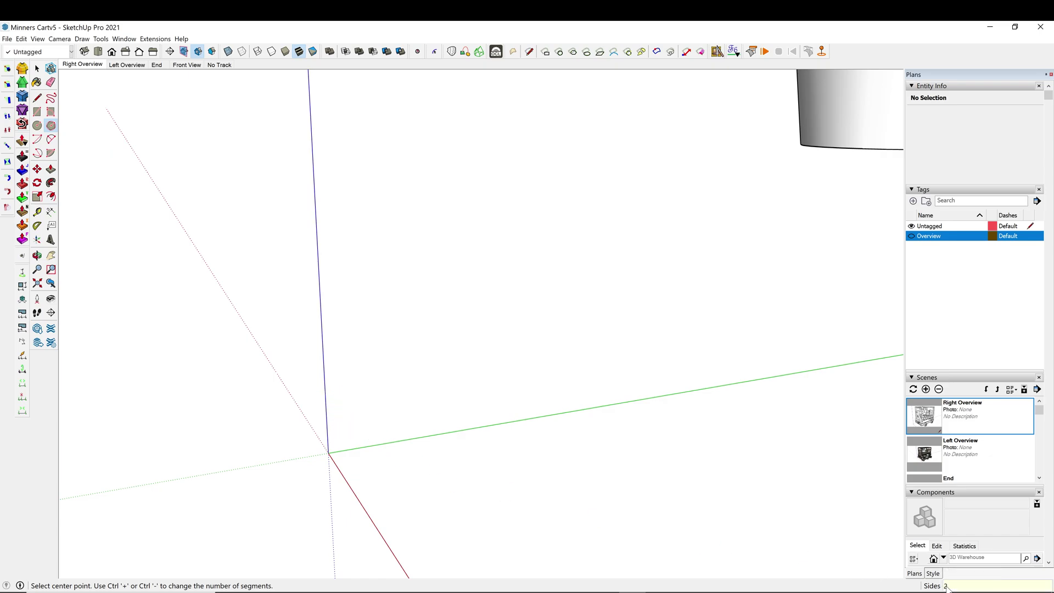
{"action": "type", "text": "20"}
{"action": "scroll", "coordinate": [325, 457], "scroll_direction": "up", "scroll_amount": 2}
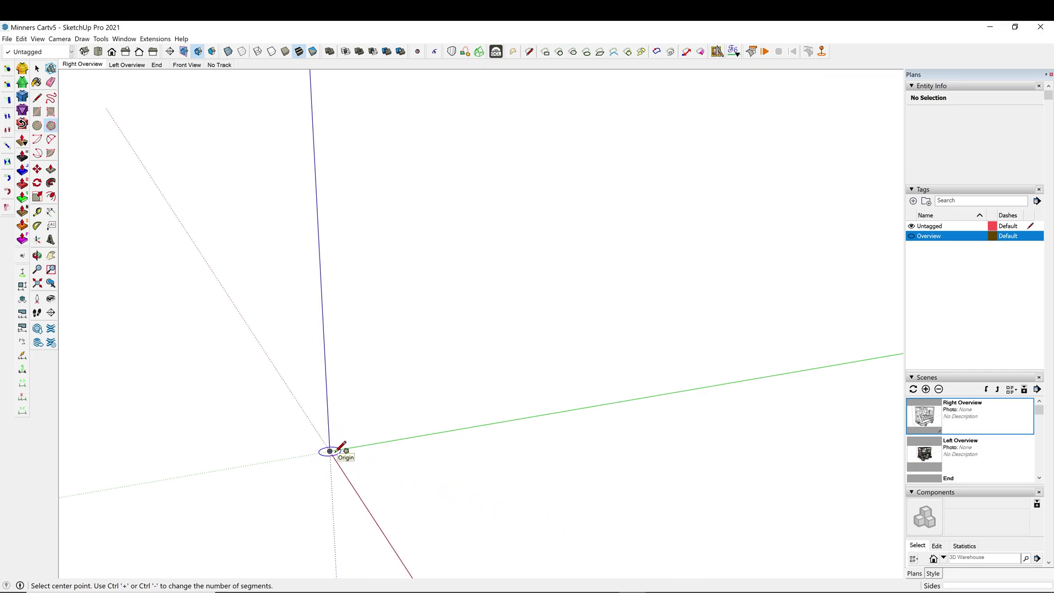
{"action": "left_click", "coordinate": [331, 451]}
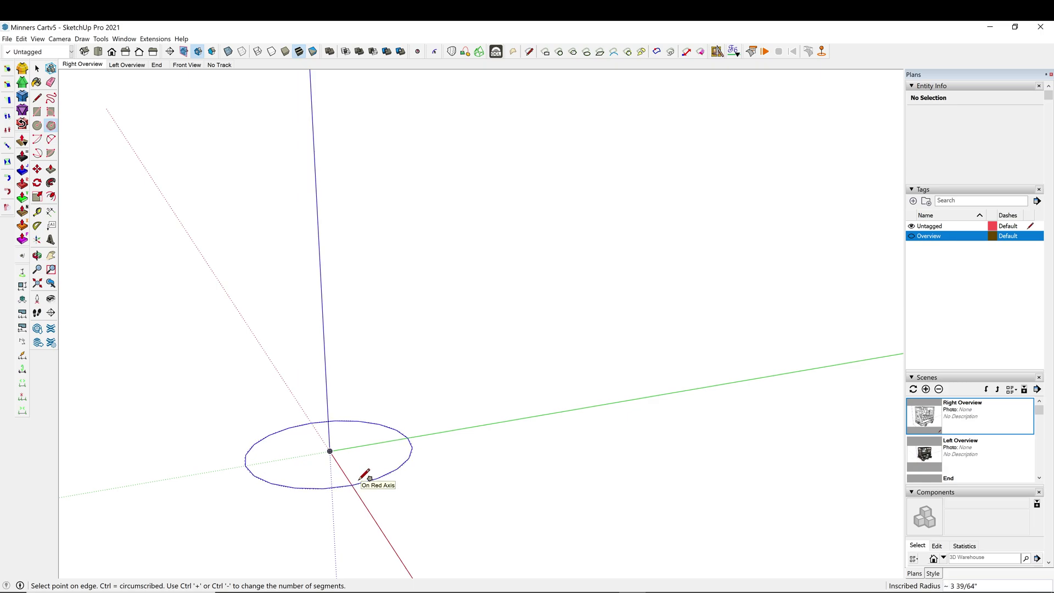
{"action": "type", "text": "5"}
{"action": "key", "text": "Return"}
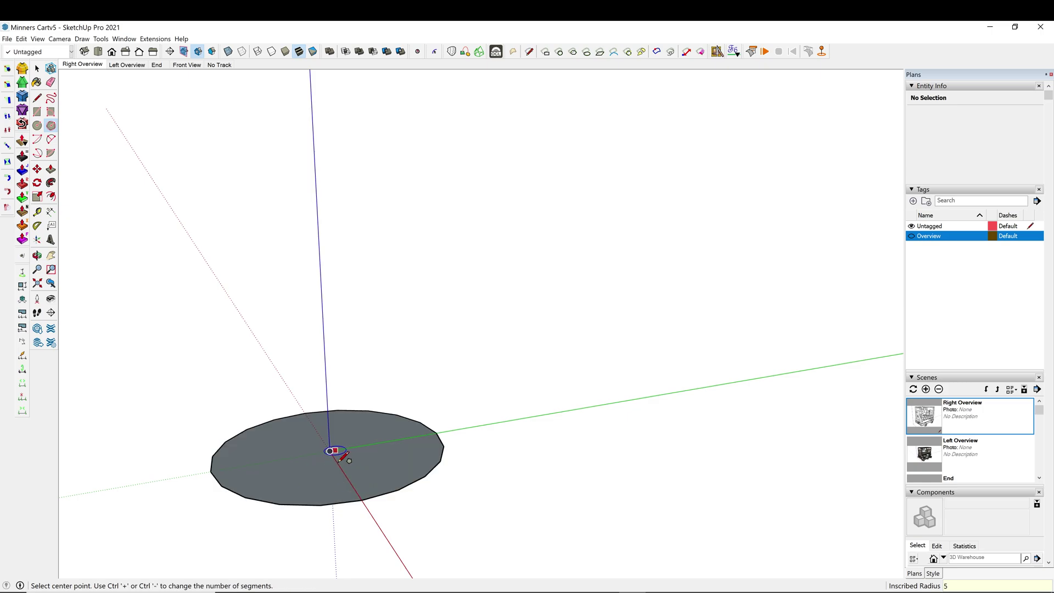
Push/Pull the 20-sided polygon up 9 inches
{"action": "key", "text": "p"}
{"action": "left_click", "coordinate": [322, 483]}
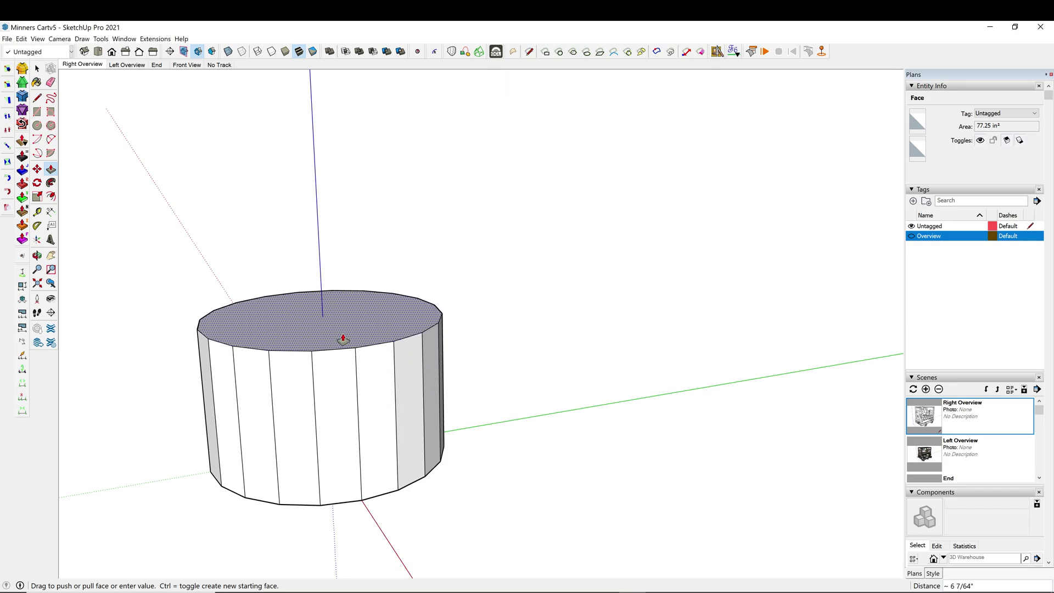
{"action": "type", "text": "9"}
{"action": "key", "text": "Return"}
Offset the outline of the solid's top face 0.75 inches inward
{"action": "scroll", "coordinate": [380, 368], "scroll_direction": "down", "scroll_amount": 2}
{"action": "middle_click_drag", "start_coordinate": [380, 369], "coordinate": [538, 480]}
{"action": "scroll", "coordinate": [402, 379], "scroll_direction": "up", "scroll_amount": 5}
{"action": "key", "text": "space"}
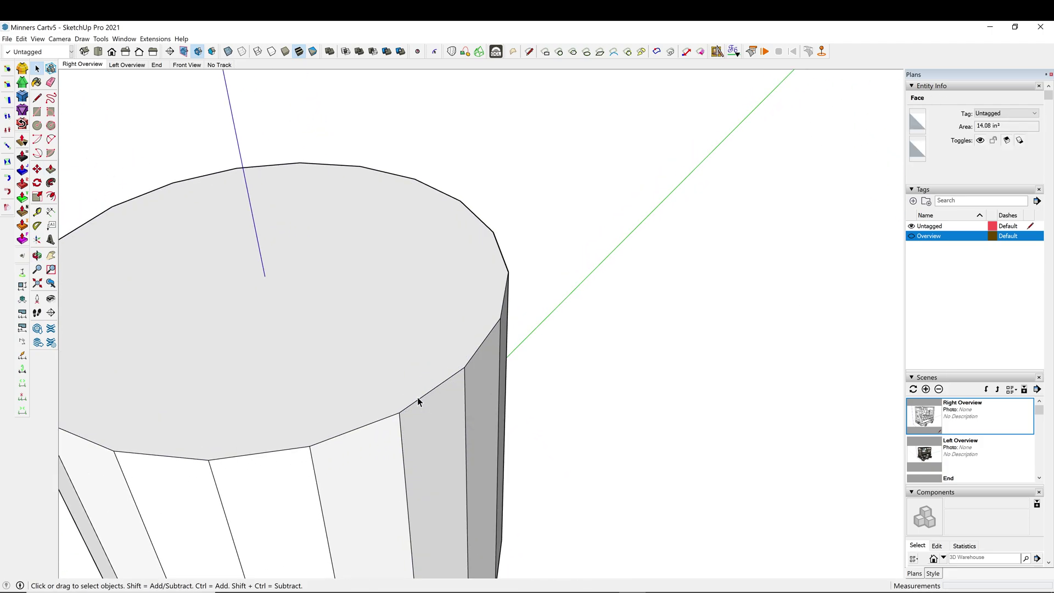
{"action": "left_click", "coordinate": [420, 399]}
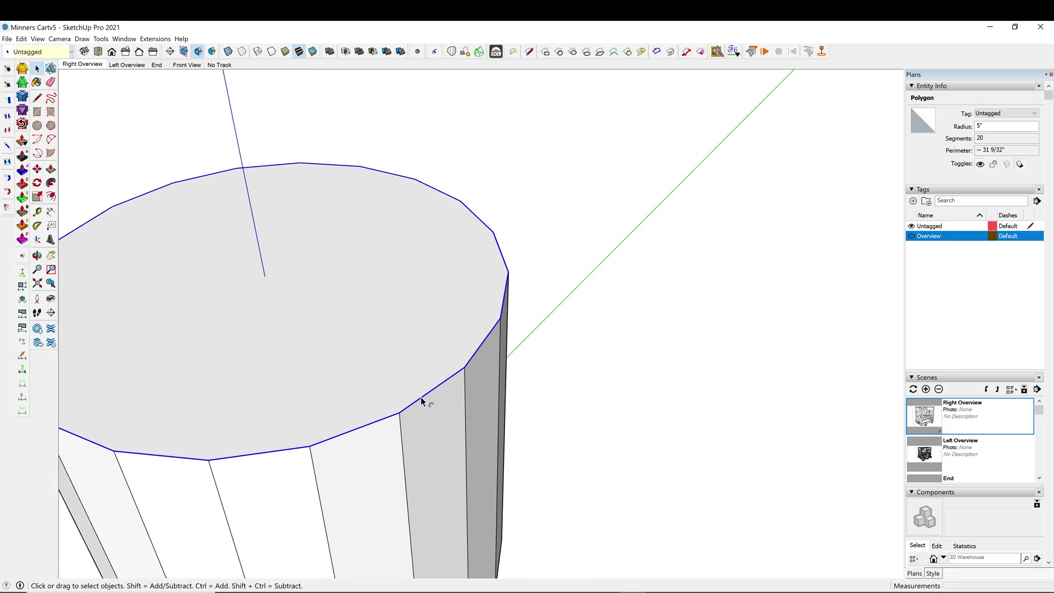
{"action": "key", "text": "f"}
{"action": "left_click", "coordinate": [422, 397]}
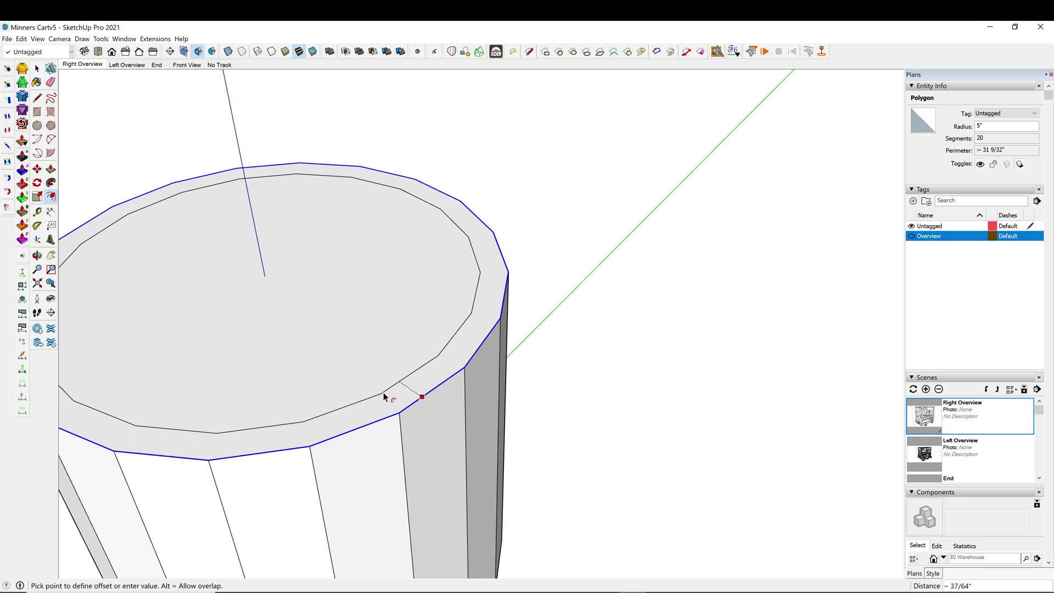
{"action": "type", "text": ".7"}
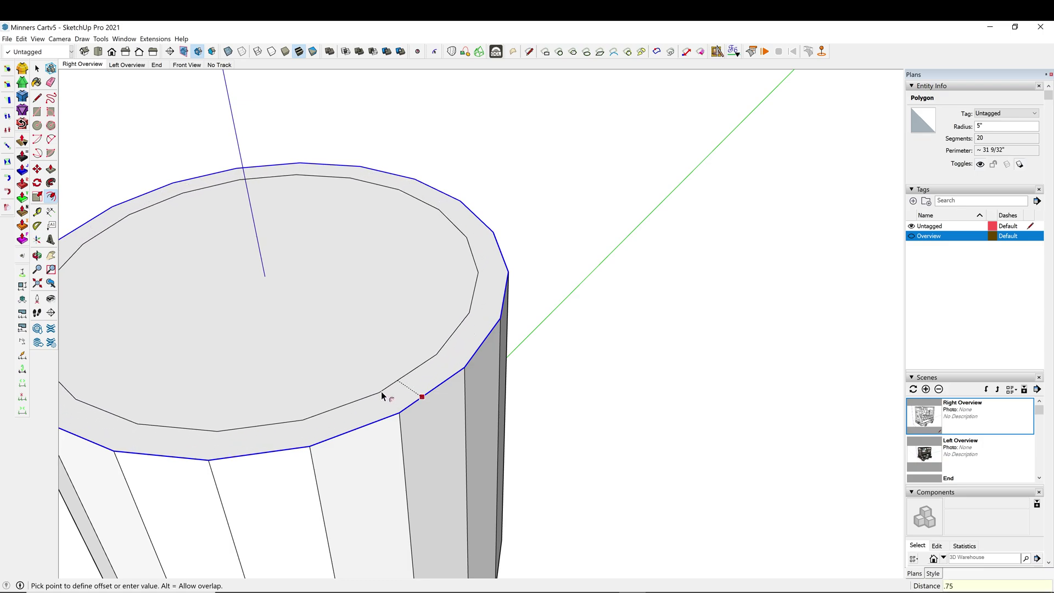
{"action": "type", "text": "5"}
{"action": "key", "text": "Return"}
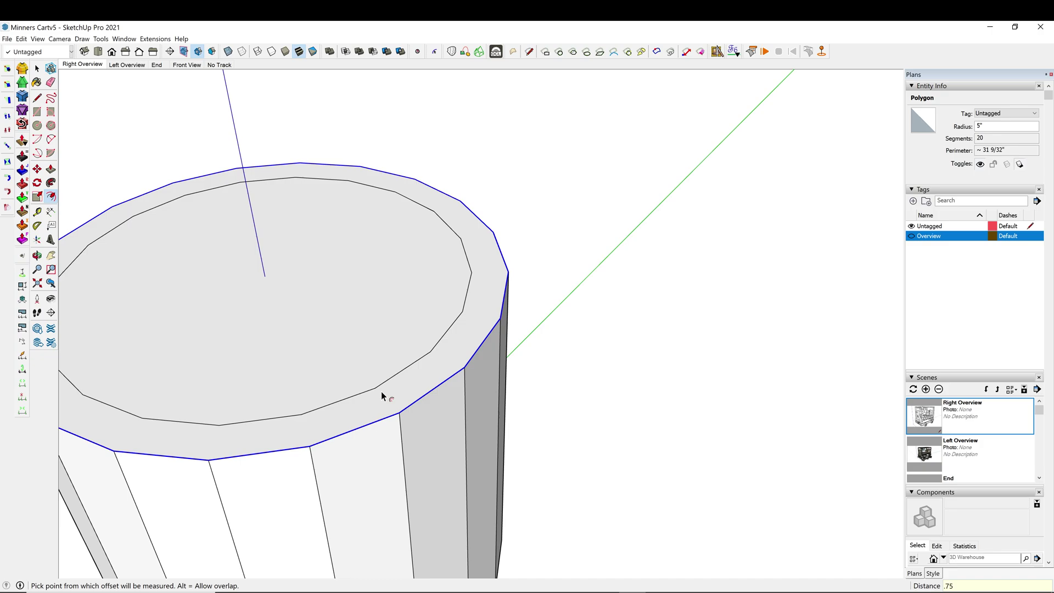
Draw two lines joining adjacent corners of the outer and inner top outlines to mark out one stave
{"action": "key", "text": "l"}
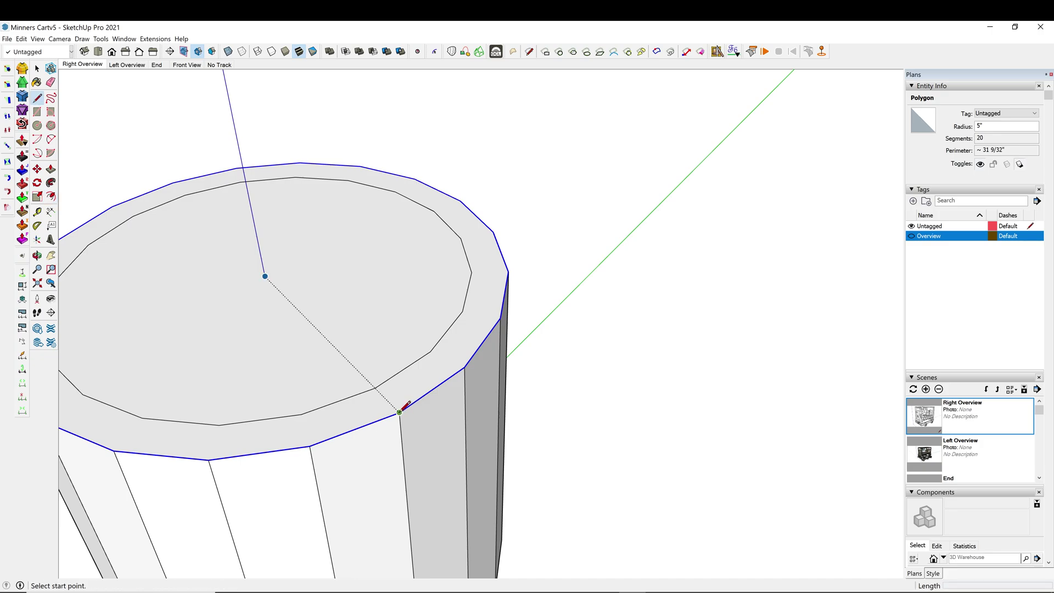
{"action": "left_click", "coordinate": [400, 412]}
{"action": "left_click", "coordinate": [375, 388]}
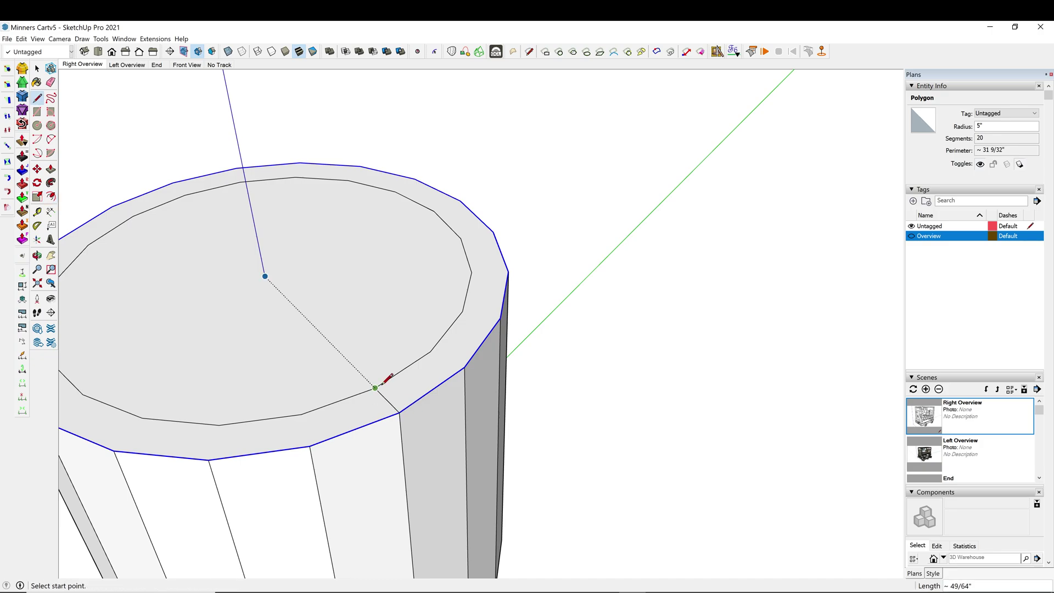
{"action": "left_click", "coordinate": [430, 352]}
{"action": "left_click", "coordinate": [464, 367]}
{"action": "key", "text": "space"}
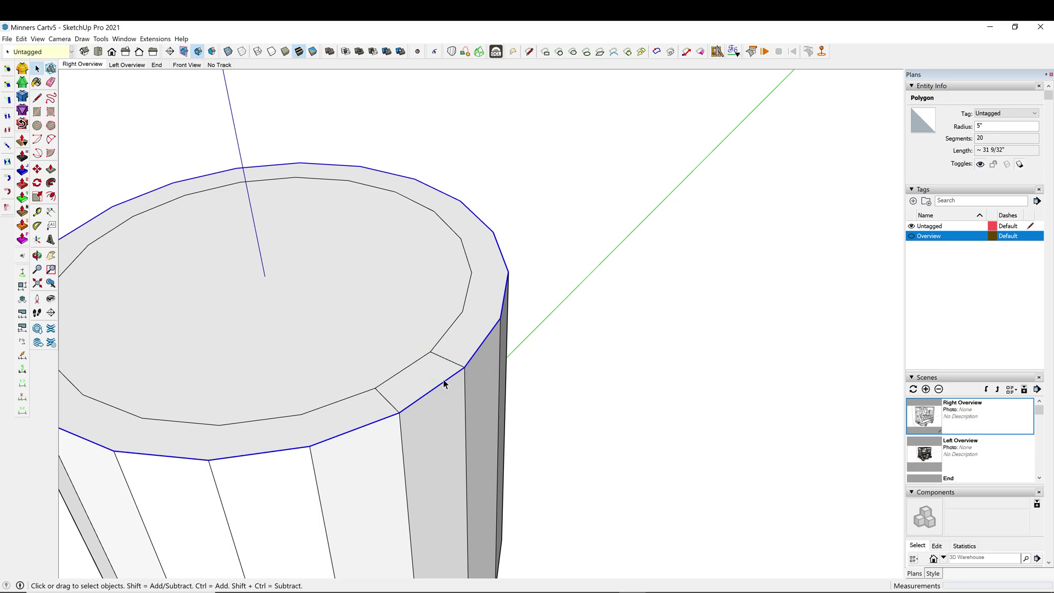
Copy the marked stave's outer top edge off to the side and dimension its length
{"action": "left_click", "coordinate": [443, 383]}
{"action": "middle_click_drag", "start_coordinate": [442, 384], "coordinate": [566, 379]}
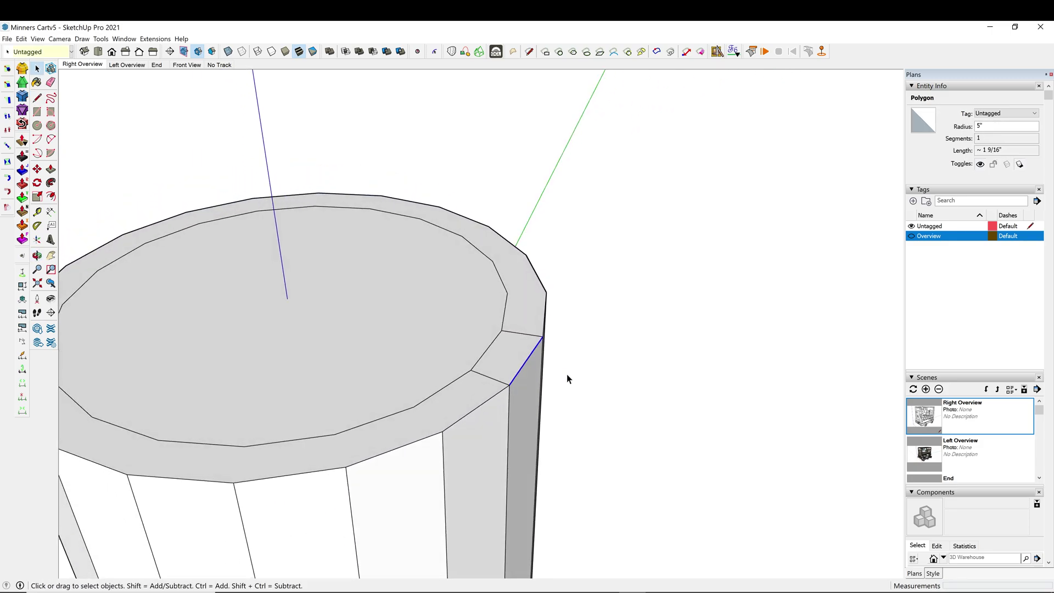
{"action": "key", "text": "m"}
{"action": "left_click", "coordinate": [519, 371], "text": "ctrl"}
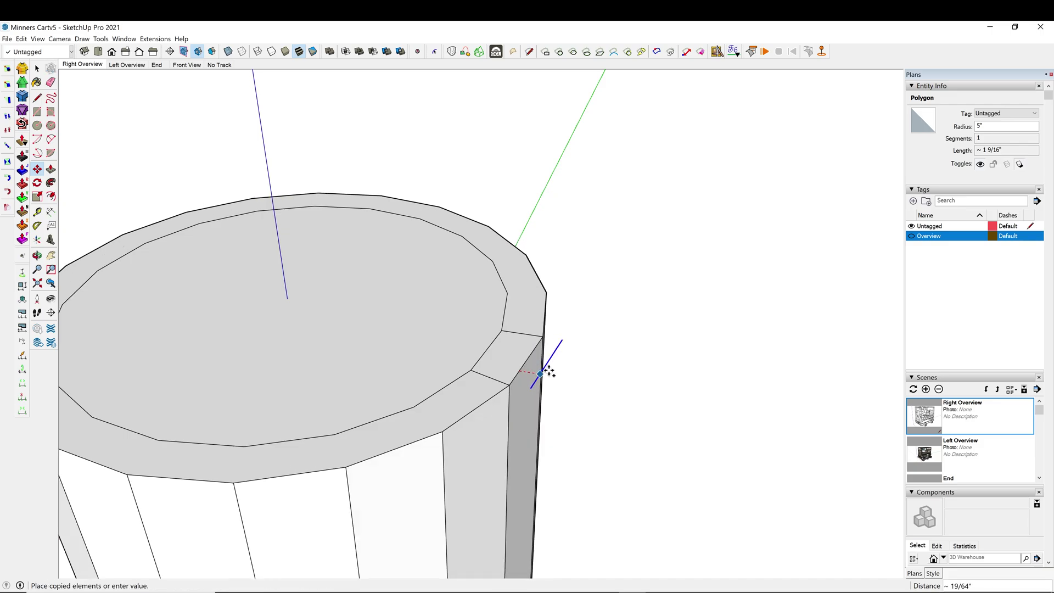
{"action": "left_click", "coordinate": [673, 380]}
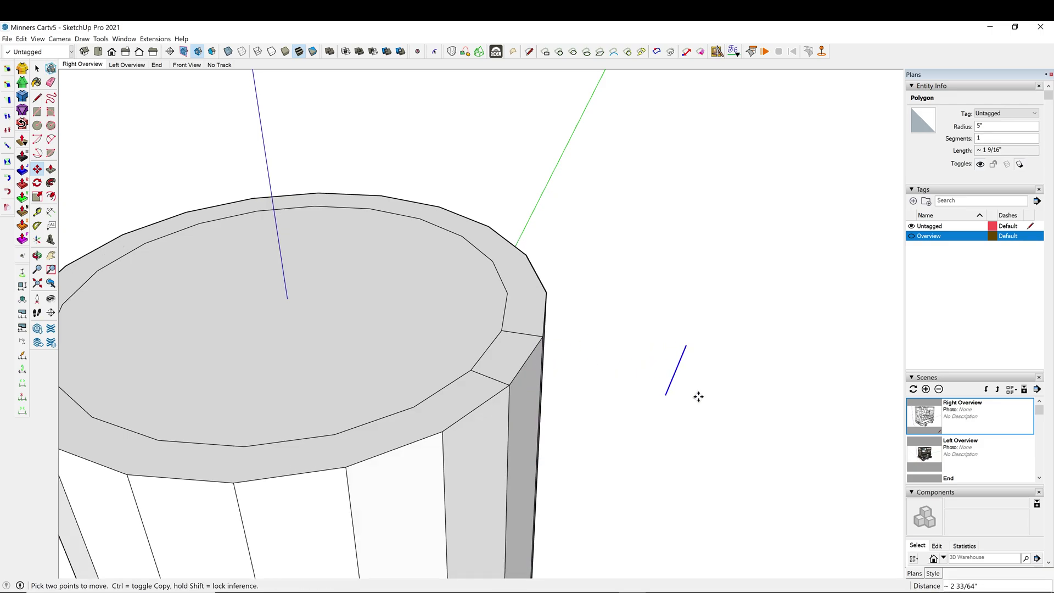
{"action": "key", "text": "d"}
{"action": "left_click", "coordinate": [666, 395]}
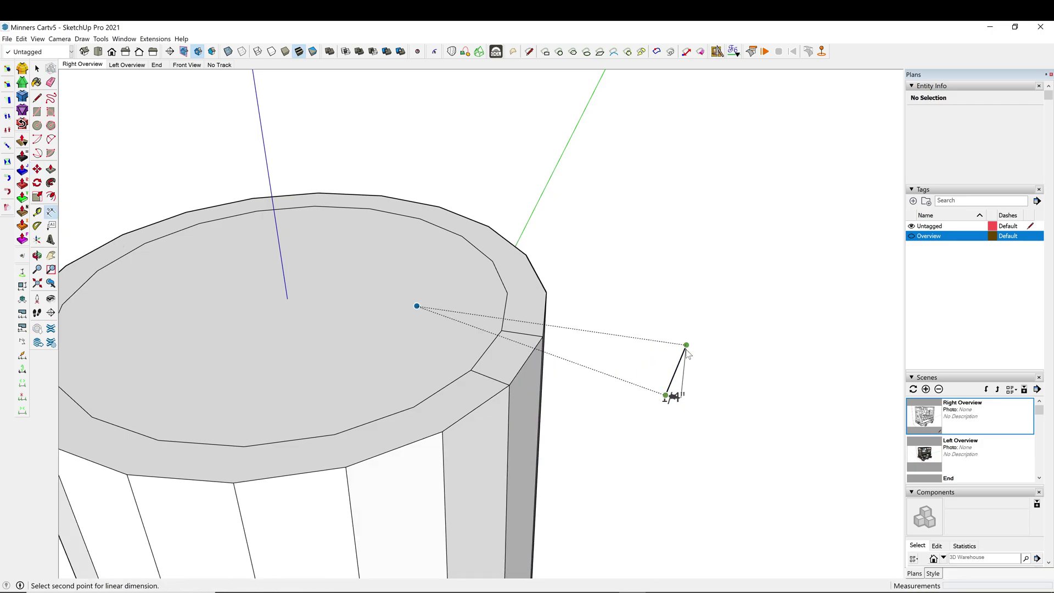
{"action": "left_click", "coordinate": [686, 346]}
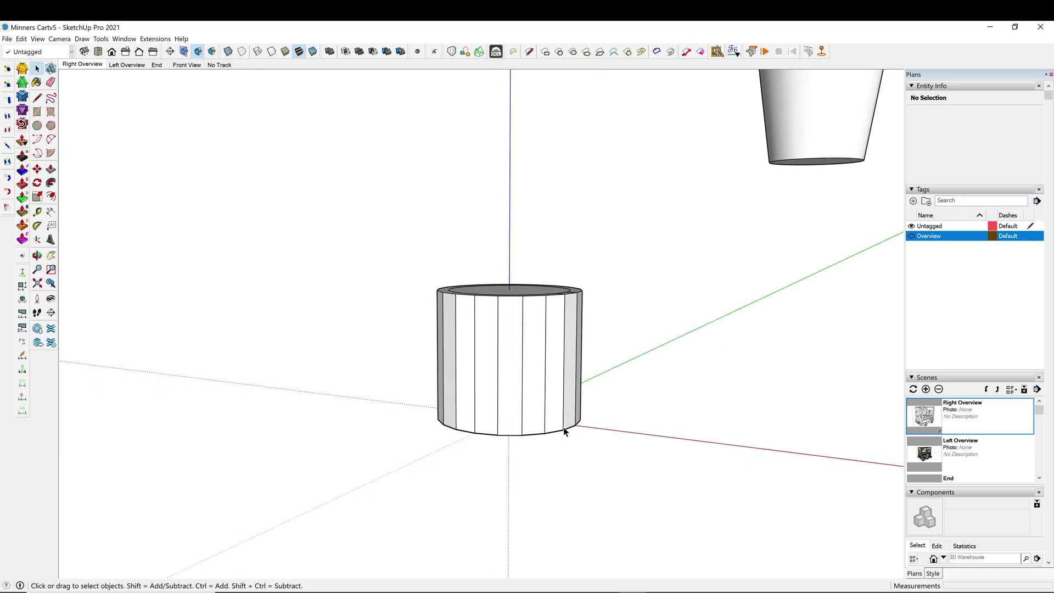
Select all 20 bottom edges of the solid and scale them inward to taper the bucket
{"action": "scroll", "coordinate": [565, 430], "scroll_direction": "up", "scroll_amount": 3}
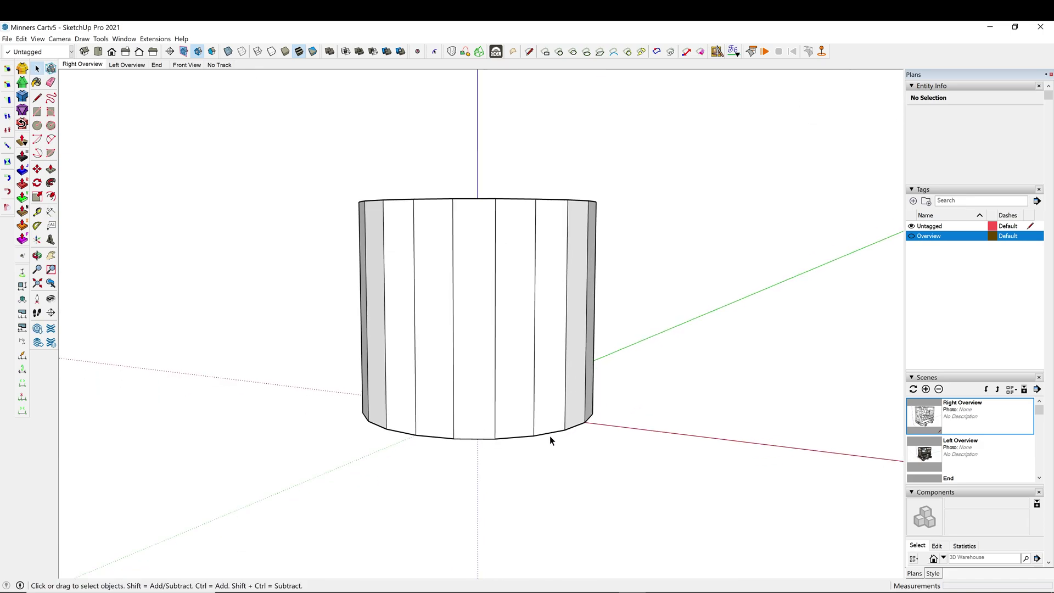
{"action": "left_click", "coordinate": [549, 434]}
{"action": "scroll", "coordinate": [576, 434], "scroll_direction": "up", "scroll_amount": 3}
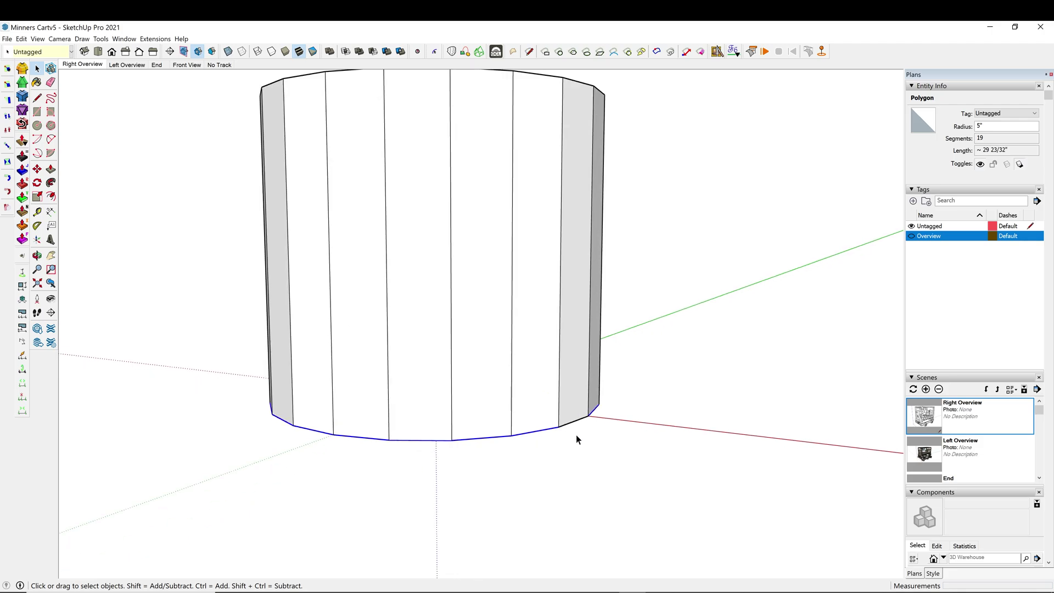
{"action": "left_click", "coordinate": [586, 422], "text": "ctrl"}
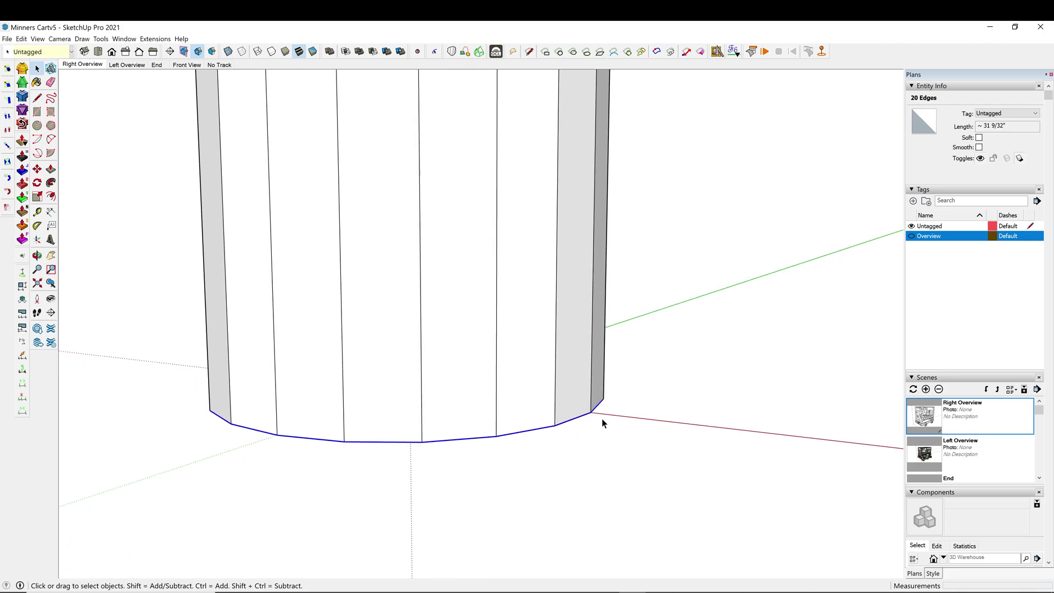
{"action": "key", "text": "s"}
{"action": "left_click_drag", "start_coordinate": [652, 376], "coordinate": [595, 402]}
{"action": "key", "text": "space"}
{"action": "left_click", "coordinate": [561, 479]}
Copy one bottom edge of the tapered bucket away from the body and dimension its length
{"action": "scroll", "coordinate": [529, 400], "scroll_direction": "up", "scroll_amount": 4}
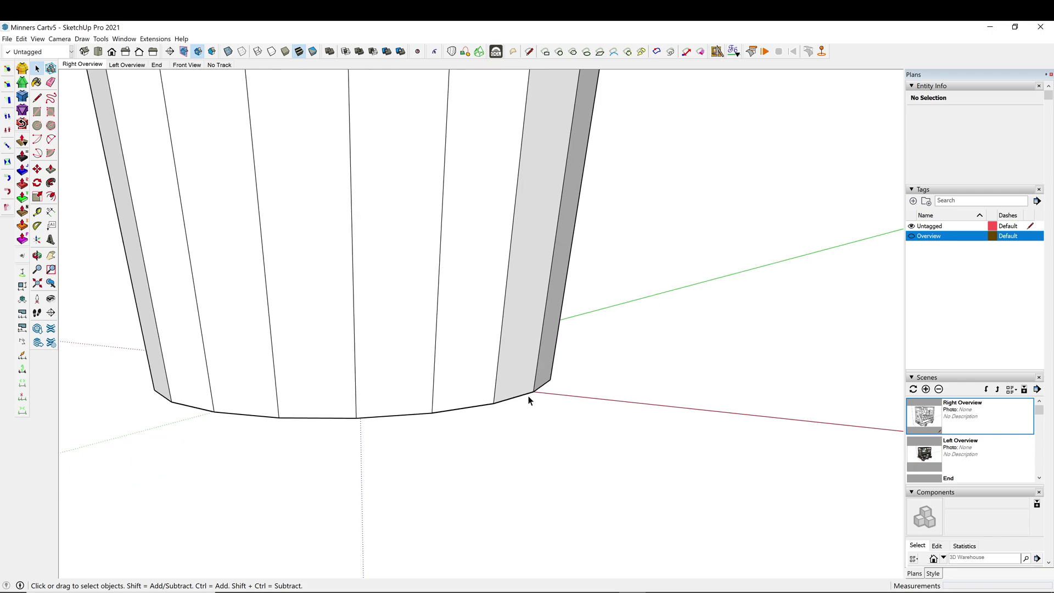
{"action": "key", "text": "m"}
{"action": "left_click", "coordinate": [511, 399]}
{"action": "key", "text": "ctrl"}
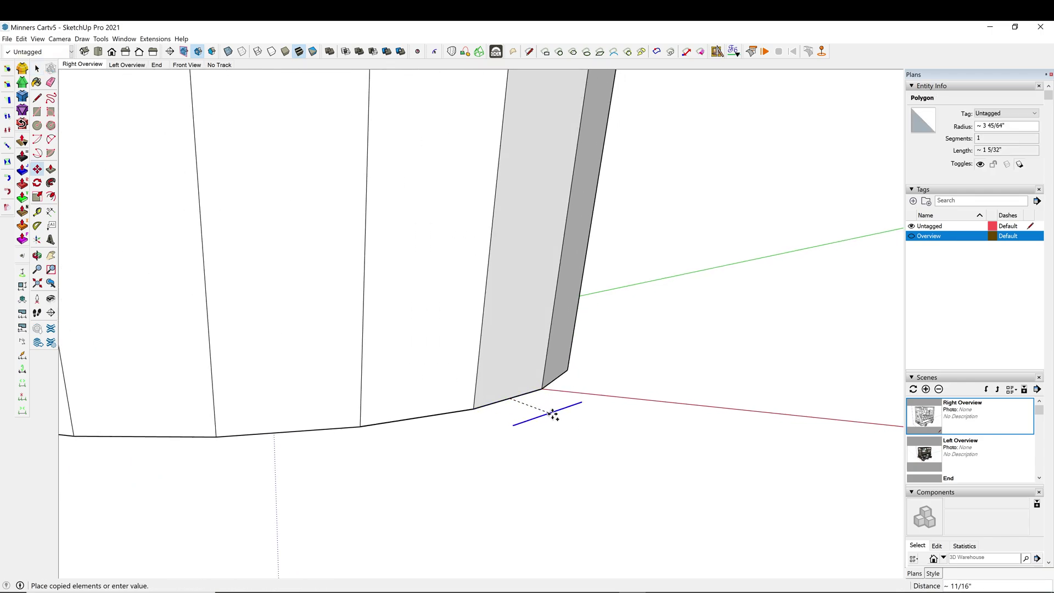
{"action": "left_click", "coordinate": [577, 407]}
{"action": "key", "text": "s"}
{"action": "key", "text": "d"}
{"action": "left_click", "coordinate": [544, 418]}
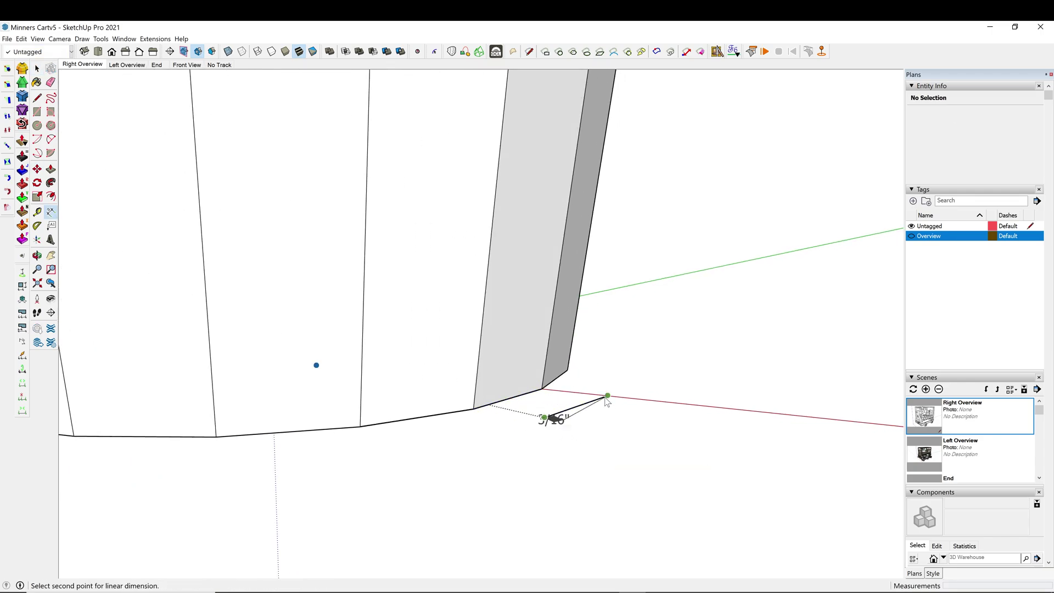
{"action": "left_click", "coordinate": [608, 395]}
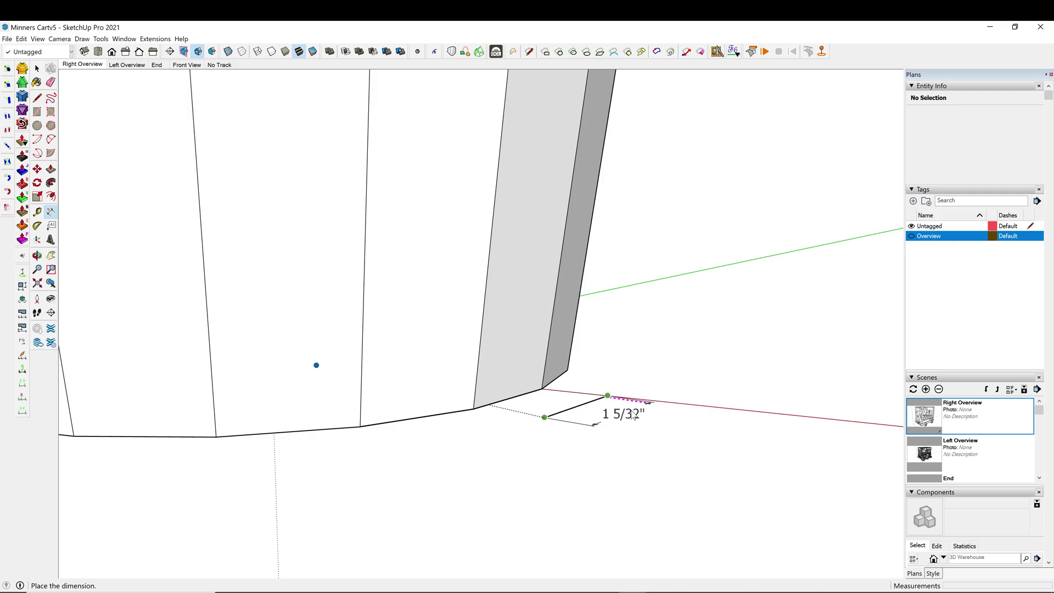
{"action": "left_click", "coordinate": [667, 409]}
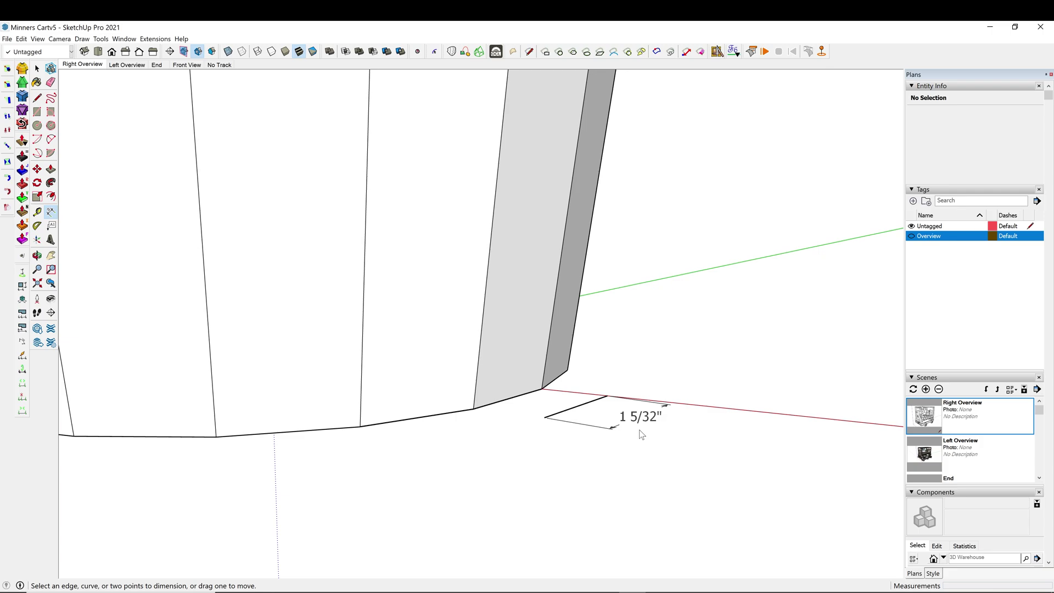
Delete the copied bottom edge together with its dimension
{"action": "middle_click_drag", "start_coordinate": [641, 435], "coordinate": [485, 348]}
{"action": "key", "text": "space"}
{"action": "middle_click_drag", "start_coordinate": [752, 400], "coordinate": [670, 482]}
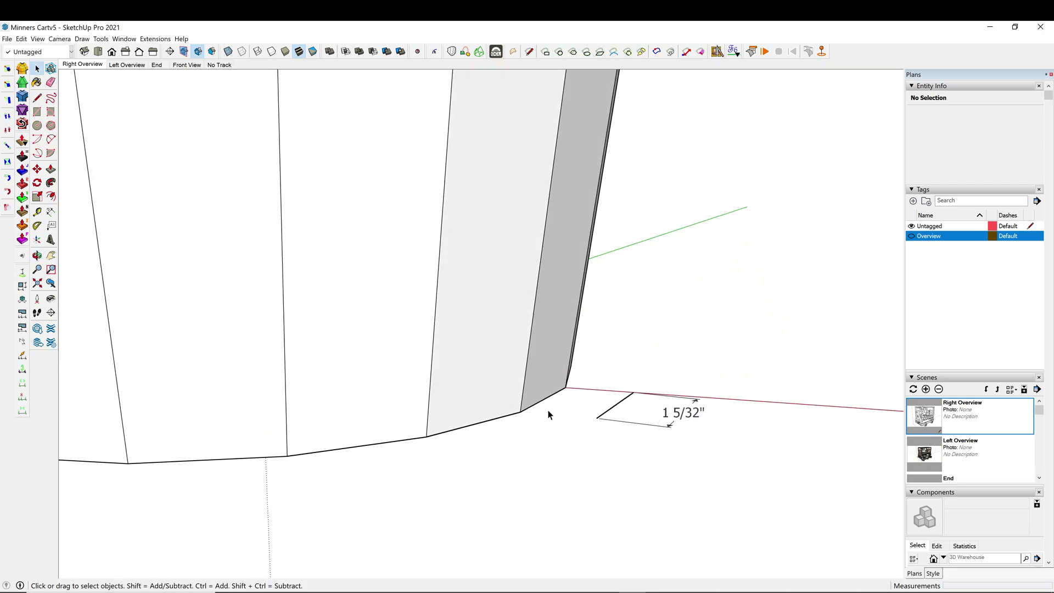
{"action": "left_click_drag", "start_coordinate": [782, 480], "coordinate": [607, 404]}
{"action": "key", "text": "Delete"}
Delete the bucket's side faces and bottom, keeping only the top ring geometry
{"action": "middle_click_drag", "start_coordinate": [640, 454], "coordinate": [637, 406]}
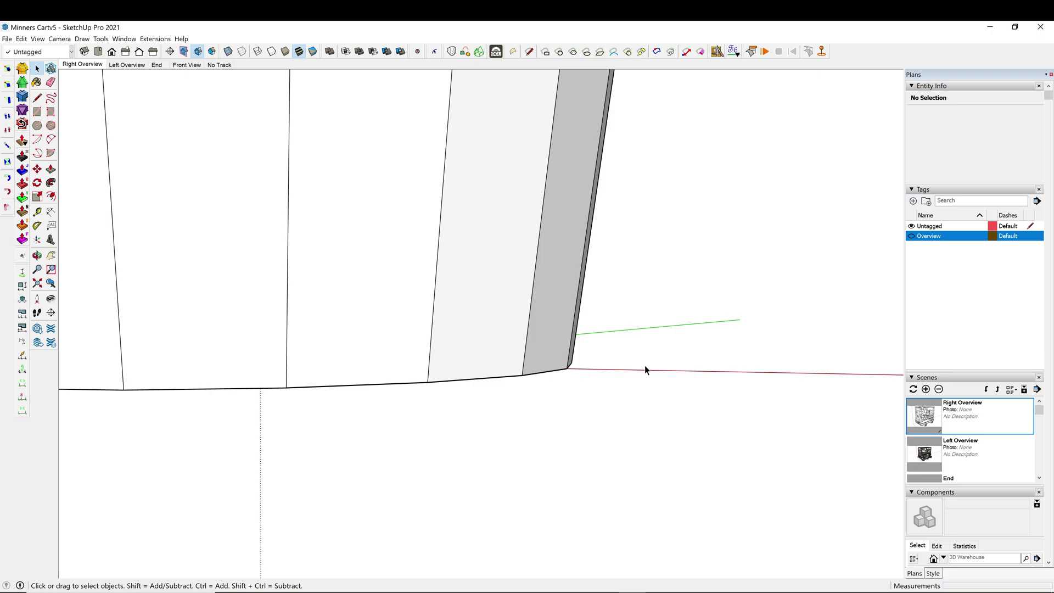
{"action": "scroll", "coordinate": [691, 354], "scroll_direction": "down", "scroll_amount": 2}
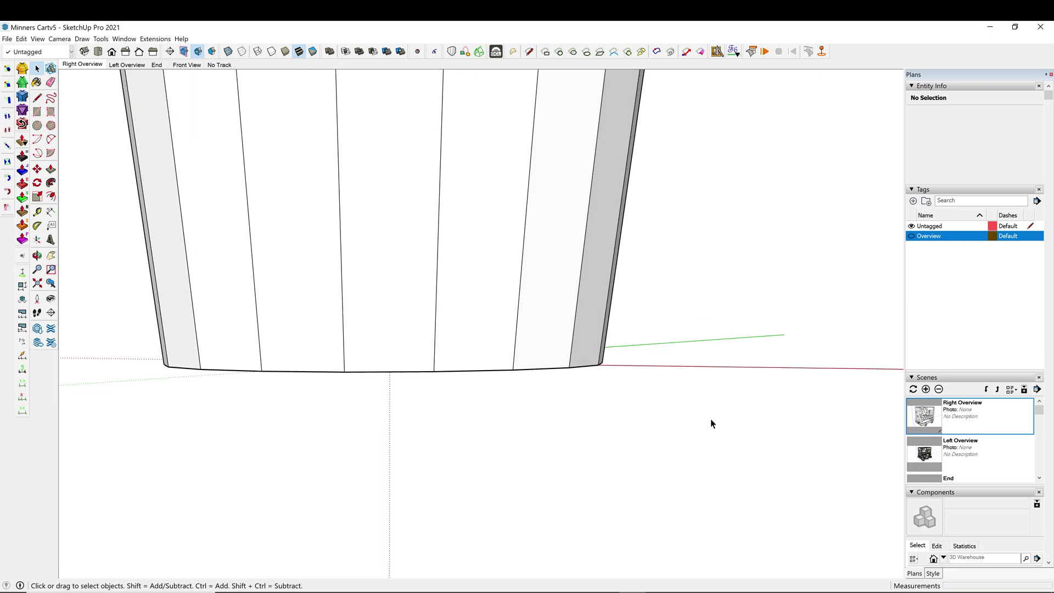
{"action": "left_click_drag", "start_coordinate": [737, 470], "coordinate": [141, 328]}
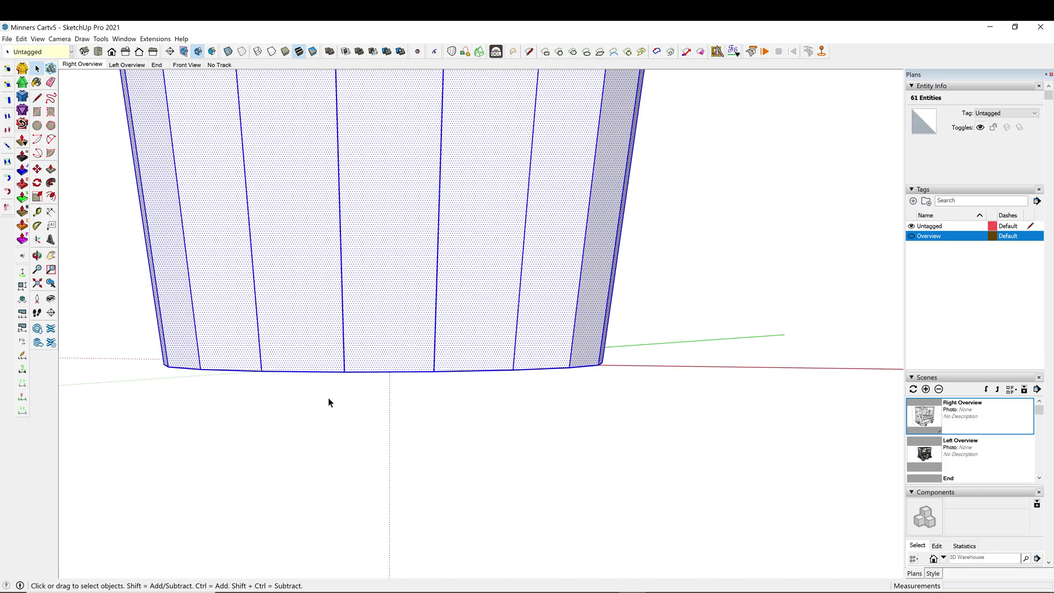
{"action": "key", "text": "Delete"}
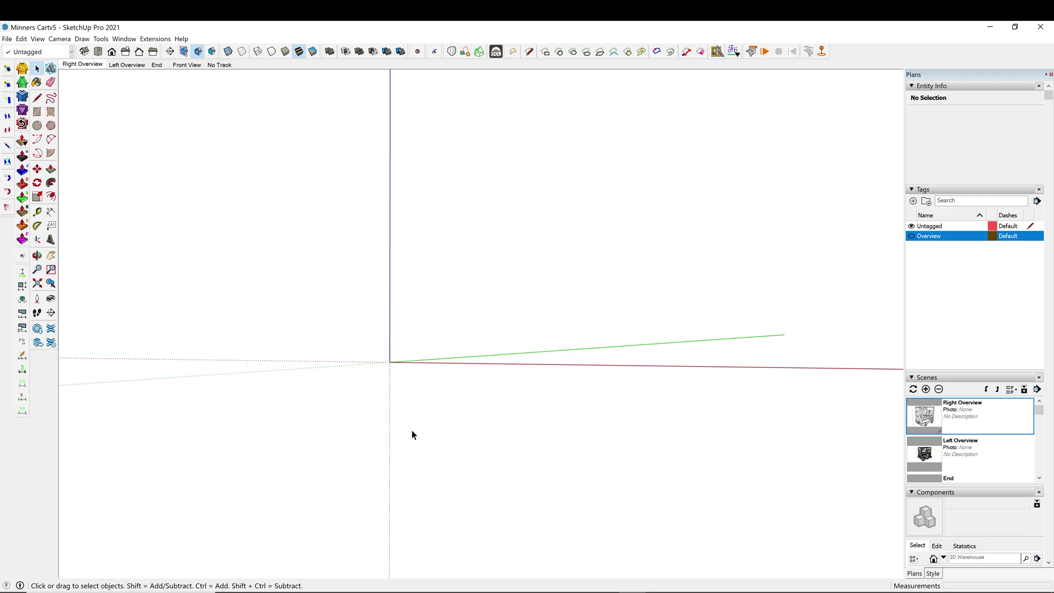
Draw a 20-sided polygon centered on the origin with an inscribed radius of 3.7799 inches
{"action": "left_click", "coordinate": [51, 126]}
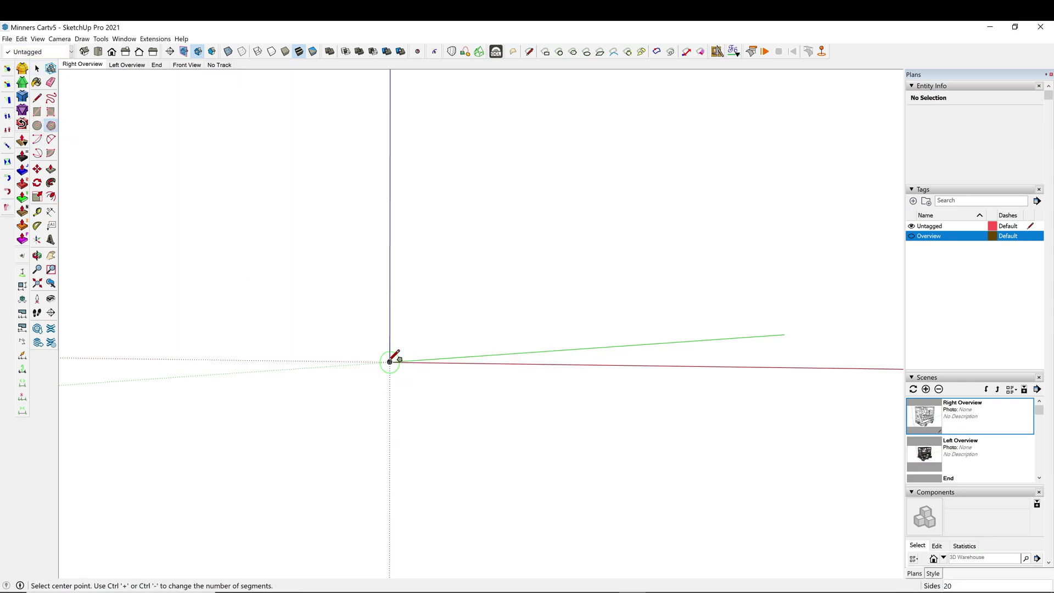
{"action": "middle_click_drag", "start_coordinate": [393, 360], "coordinate": [405, 378]}
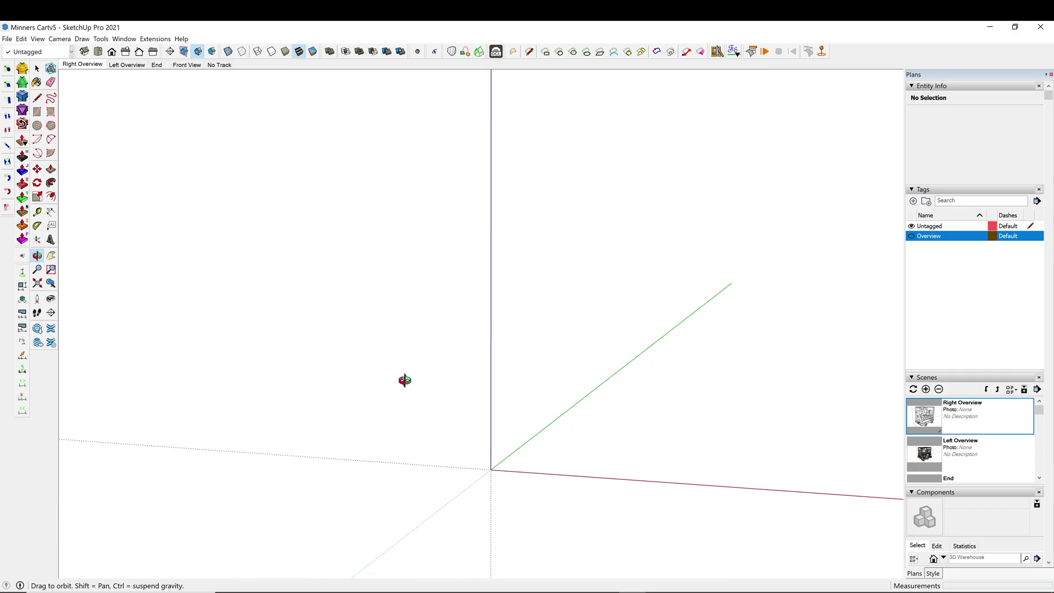
{"action": "left_click", "coordinate": [488, 464]}
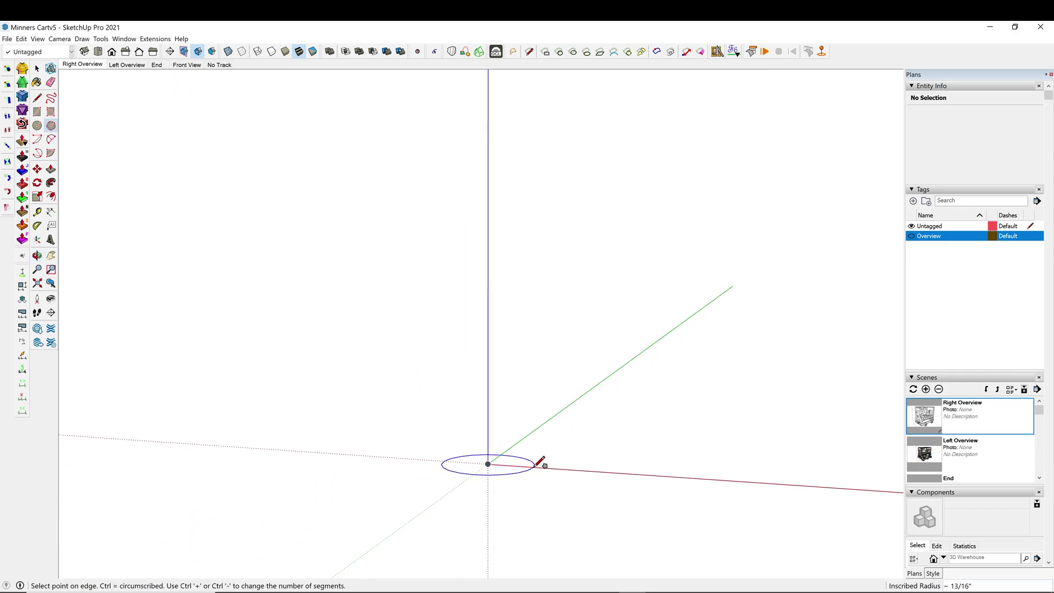
{"action": "type", "text": "3.7799"}
{"action": "key", "text": "Return"}
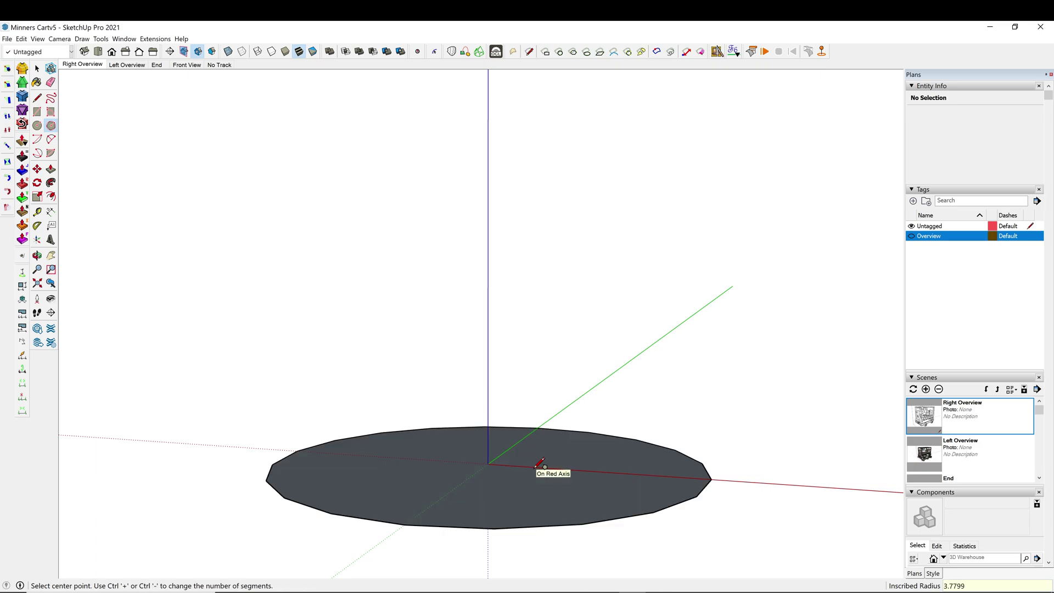
{"action": "scroll", "coordinate": [540, 464], "scroll_direction": "down", "scroll_amount": 3}
{"action": "middle_click_drag", "start_coordinate": [534, 440], "coordinate": [547, 541]}
{"action": "left_click_drag", "start_coordinate": [571, 486], "coordinate": [576, 510]}
{"action": "middle_click_drag", "start_coordinate": [576, 511], "coordinate": [572, 515]}
{"action": "key", "text": "space"}
{"action": "left_click", "coordinate": [548, 274]}
{"action": "key", "text": "shift+t"}
{"action": "scroll", "coordinate": [590, 434], "scroll_direction": "up", "scroll_amount": 3}
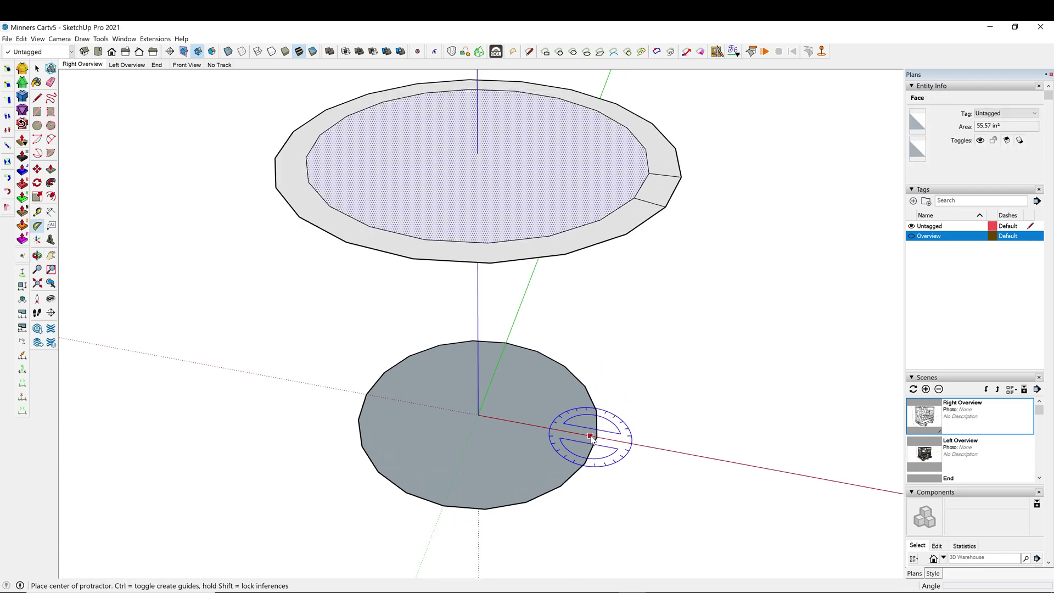
{"action": "middle_click_drag", "start_coordinate": [607, 401], "coordinate": [588, 384]}
{"action": "key", "text": "space"}
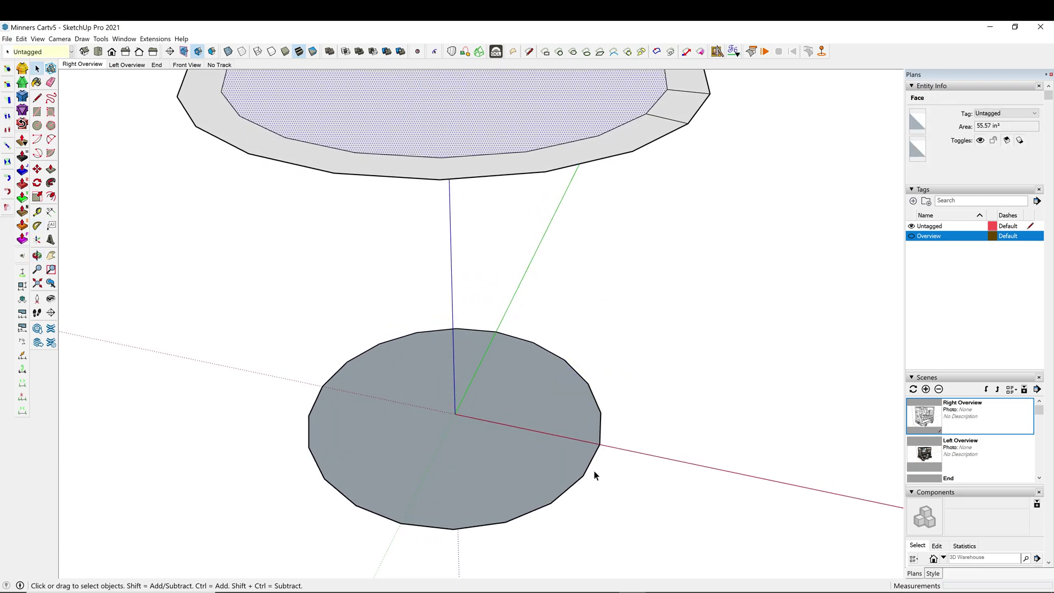
Offset the outline of the bottom polygon 0.75 inches inward
{"action": "left_click", "coordinate": [589, 463]}
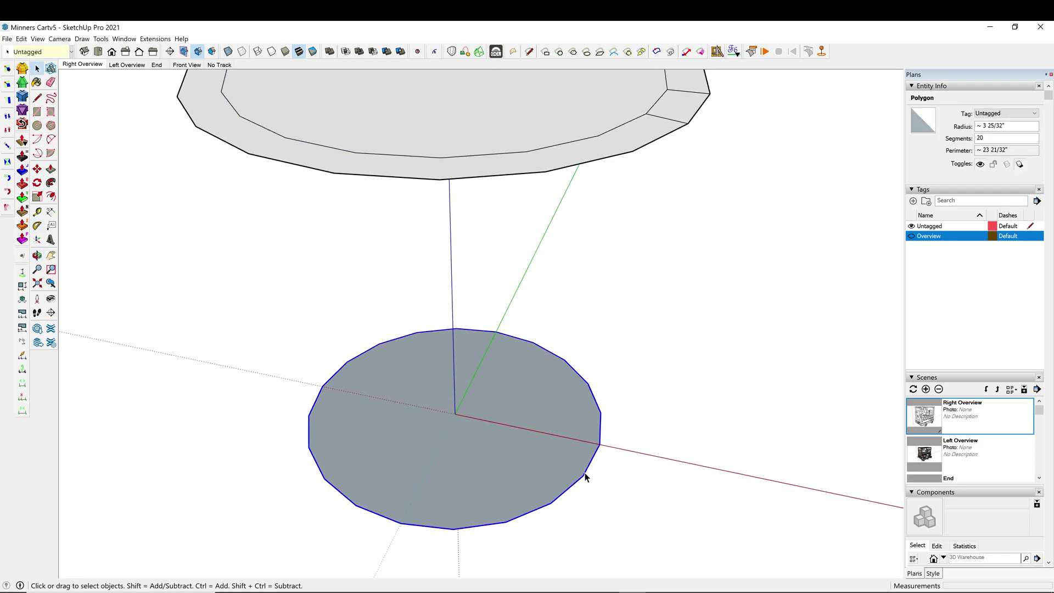
{"action": "key", "text": "f"}
{"action": "left_click", "coordinate": [591, 467]}
{"action": "type", "text": ".75"}
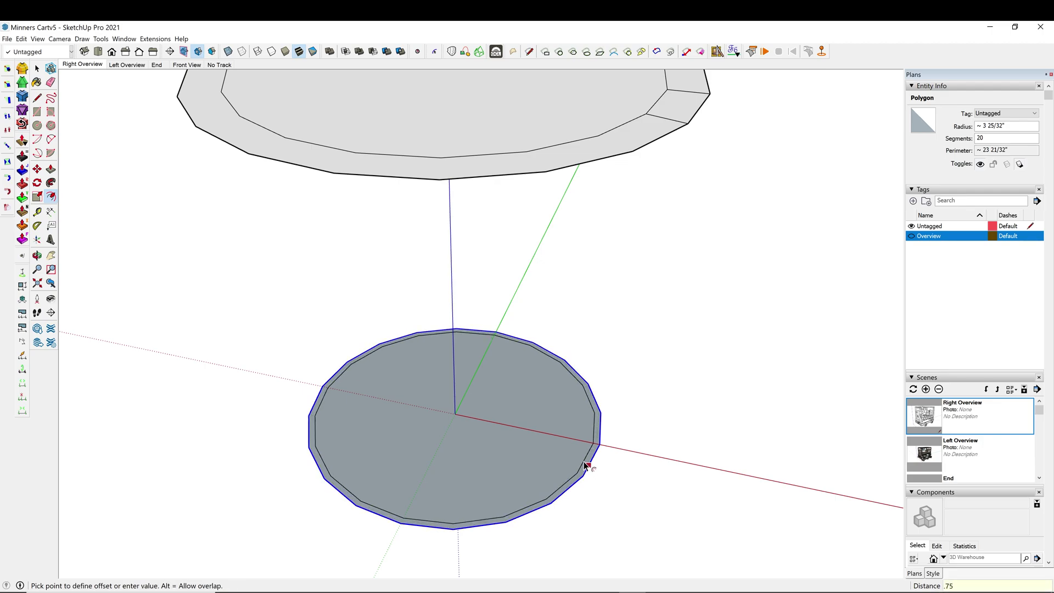
{"action": "key", "text": "Return"}
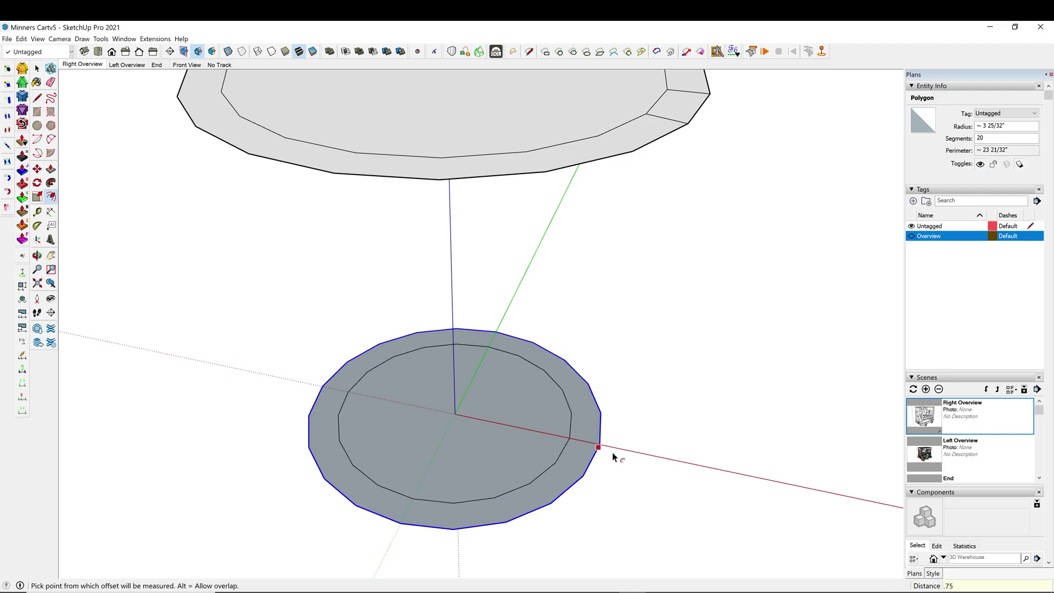
Draw two lines joining the inner and outer corners of the bottom ring to mark off one stave segment
{"action": "key", "text": "l"}
{"action": "left_click", "coordinate": [599, 445]}
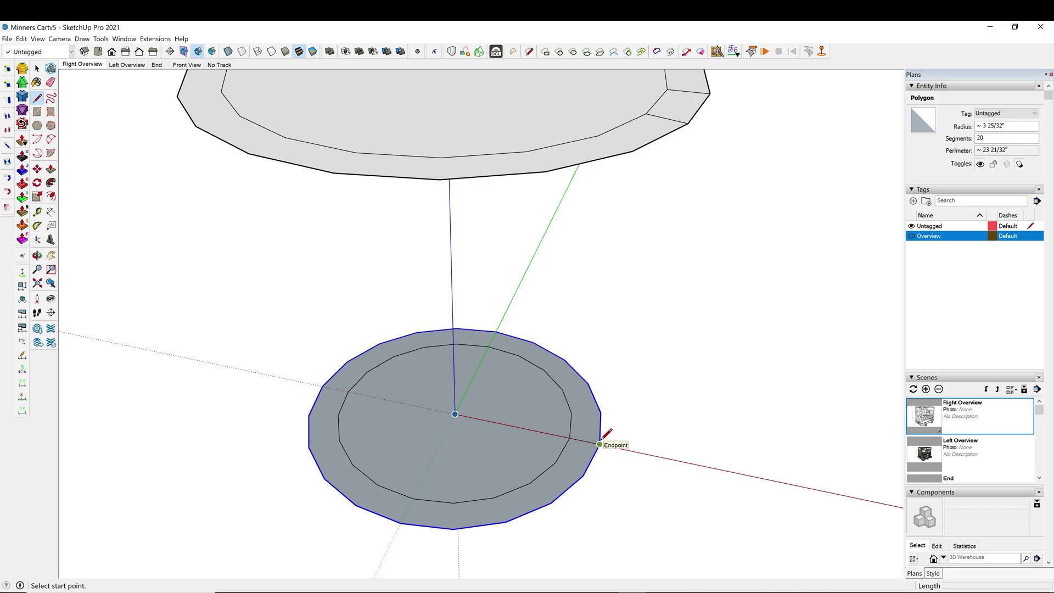
{"action": "left_click", "coordinate": [564, 436]}
{"action": "left_click", "coordinate": [556, 463]}
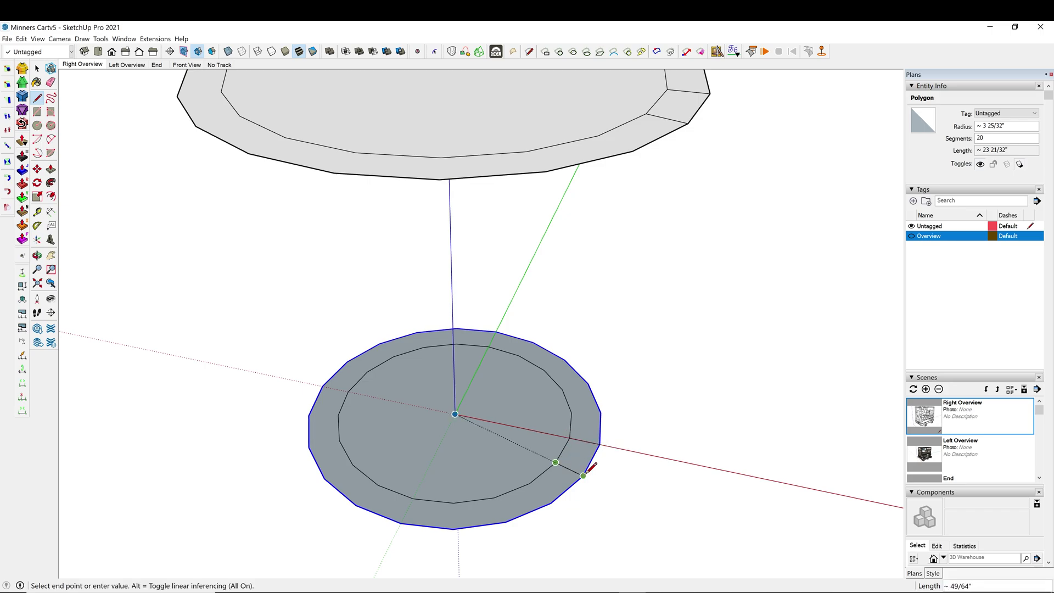
{"action": "left_click", "coordinate": [583, 476]}
Measure the outer edge of the bottom ring's stave segment with a temporary dimension and delete that dimension
{"action": "key", "text": "space"}
{"action": "left_click", "coordinate": [591, 461]}
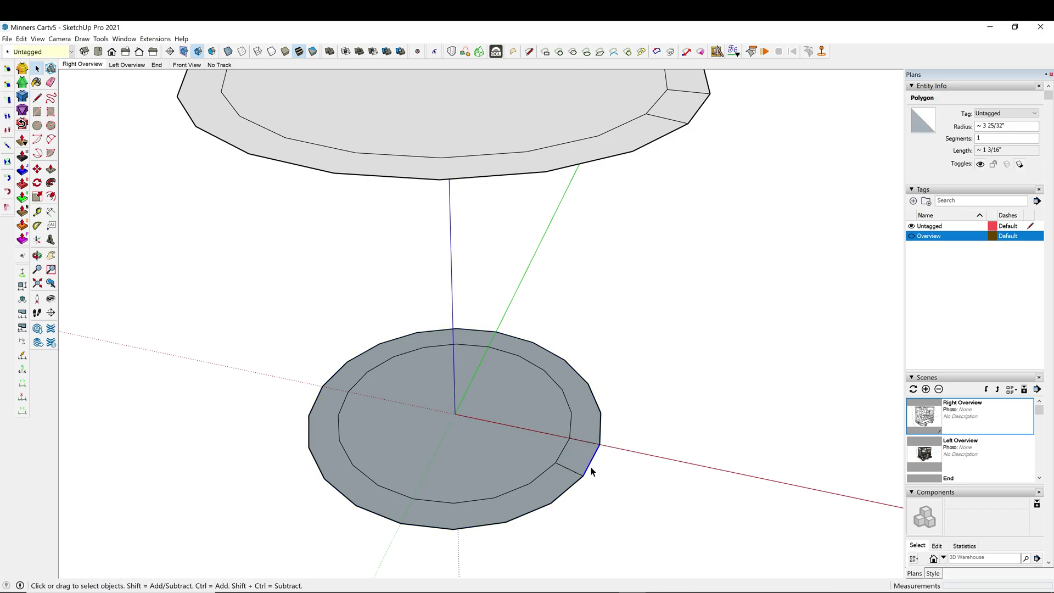
{"action": "key", "text": "d"}
{"action": "left_click", "coordinate": [583, 476]}
{"action": "left_click", "coordinate": [599, 444]}
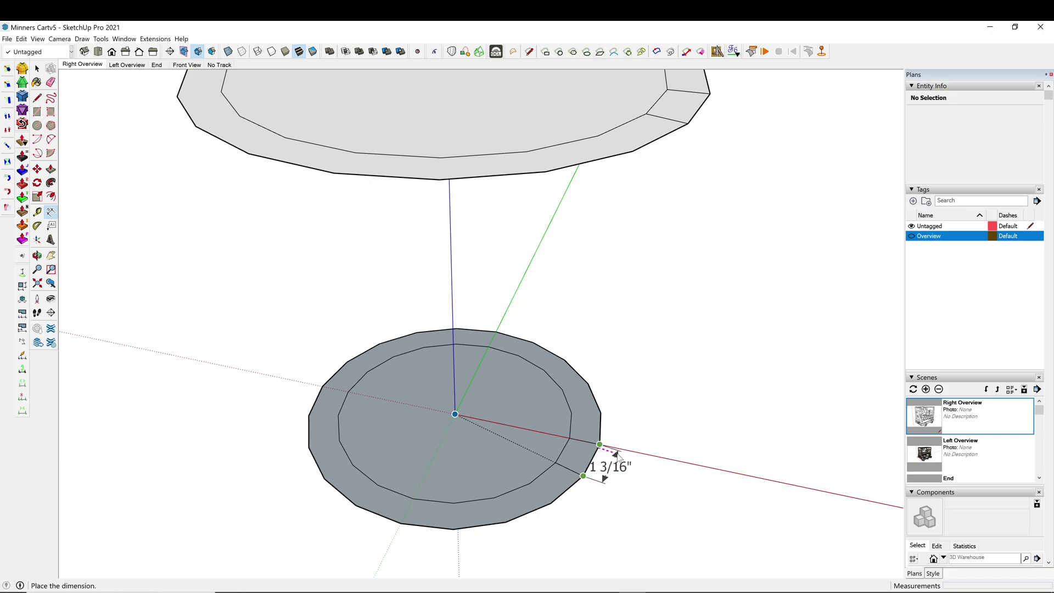
{"action": "left_click", "coordinate": [636, 464]}
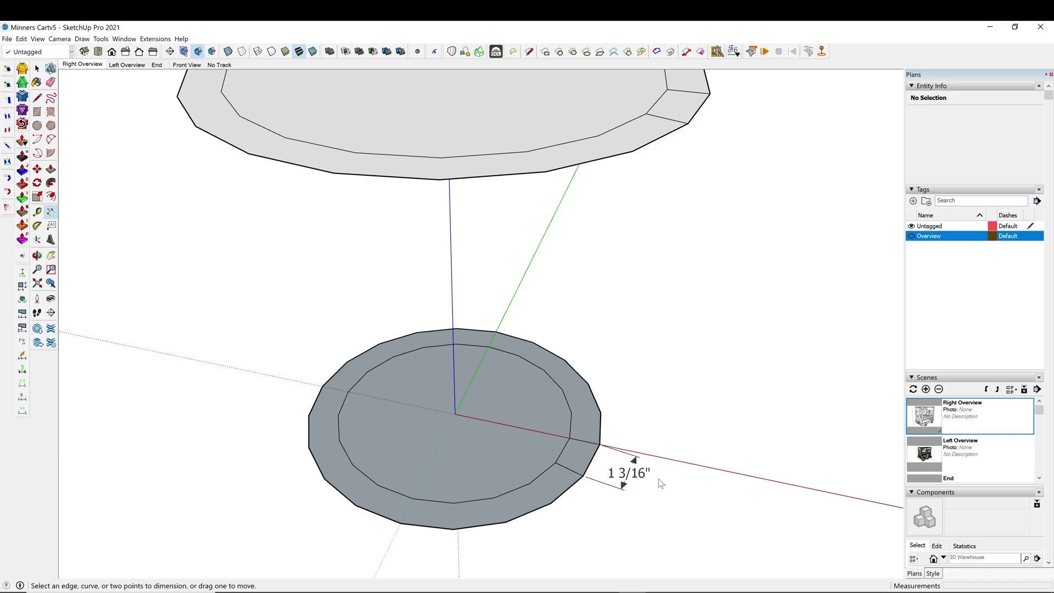
{"action": "key", "text": "space"}
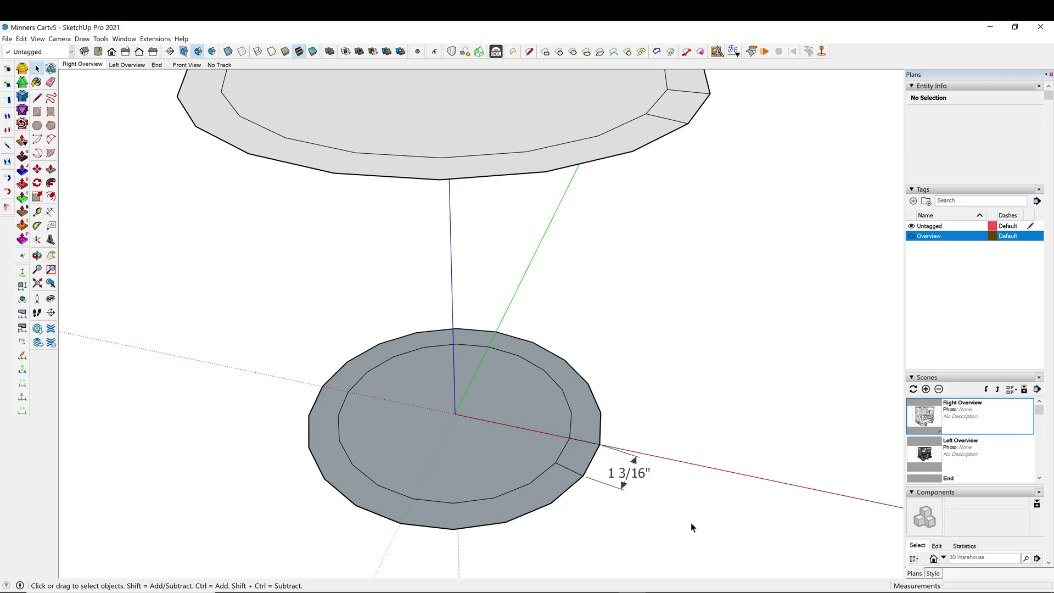
{"action": "left_click", "coordinate": [630, 476]}
{"action": "key", "text": "Delete"}
Compare the outer stave edges of the top and bottom rings with temporary dimensions and clear both dimensions
{"action": "key", "text": "d"}
{"action": "left_click", "coordinate": [688, 124]}
{"action": "left_click", "coordinate": [709, 93]}
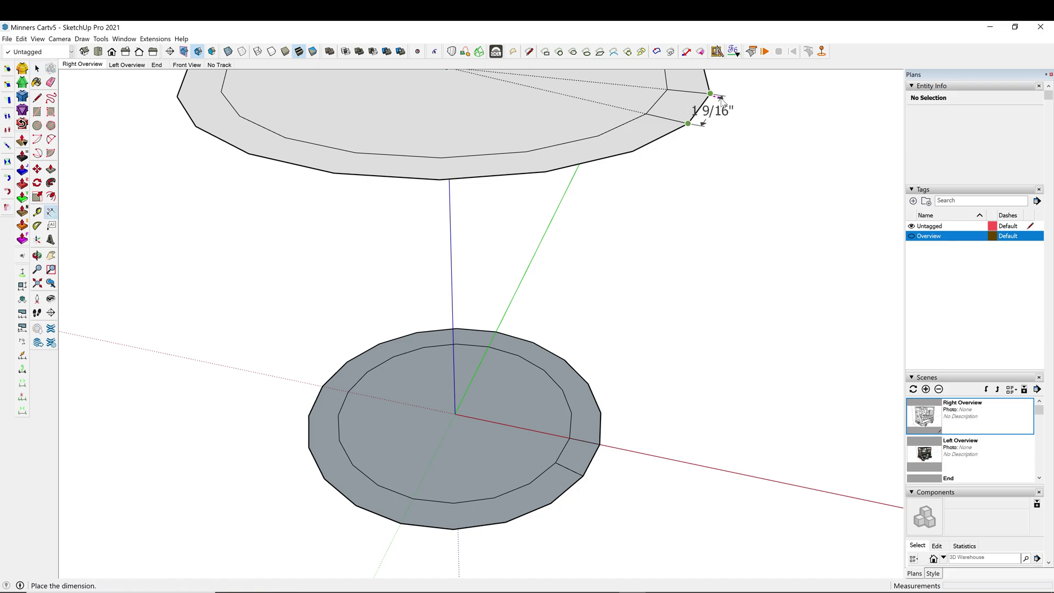
{"action": "left_click", "coordinate": [735, 109]}
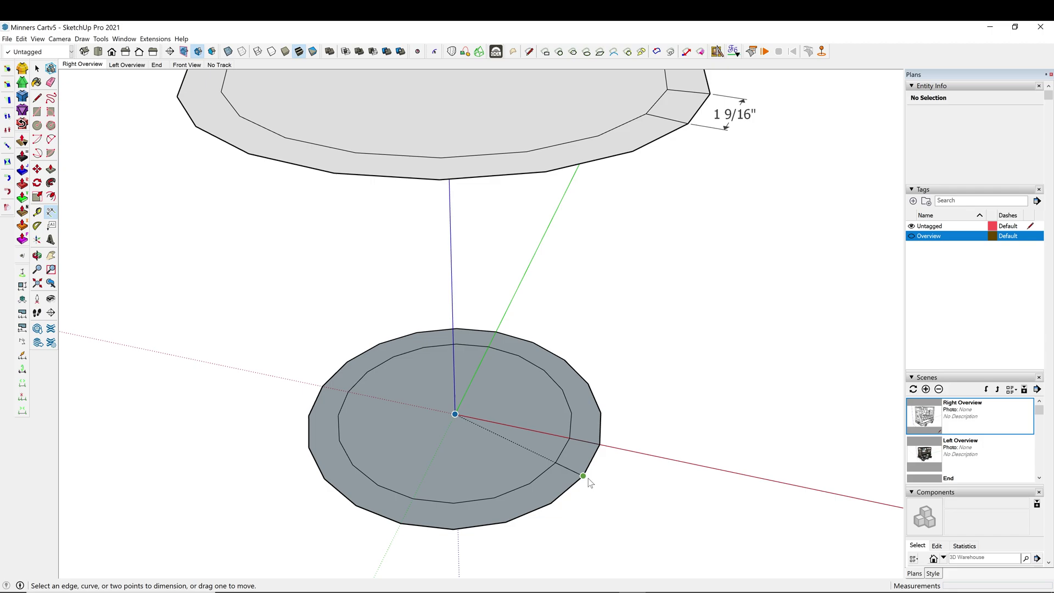
{"action": "left_click", "coordinate": [585, 477]}
{"action": "left_click", "coordinate": [602, 444]}
{"action": "left_click", "coordinate": [625, 457]}
{"action": "key", "text": "space"}
{"action": "left_click", "coordinate": [613, 465]}
{"action": "key", "text": "Delete"}
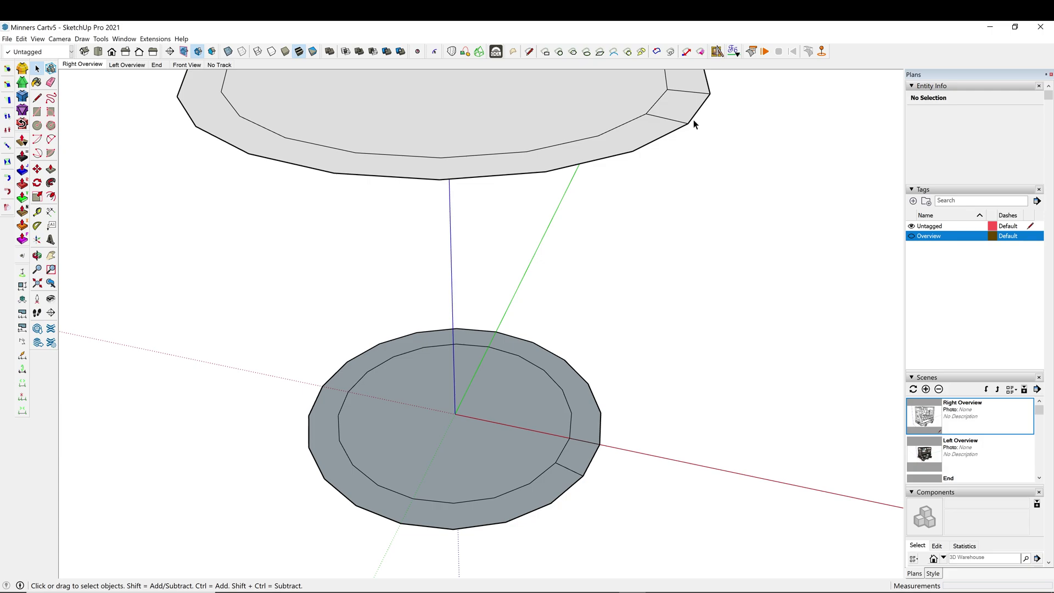
Connect the matching corners of the top and bottom stave segments with lines to form the stave's side faces
{"action": "key", "text": "l"}
{"action": "left_click", "coordinate": [600, 444]}
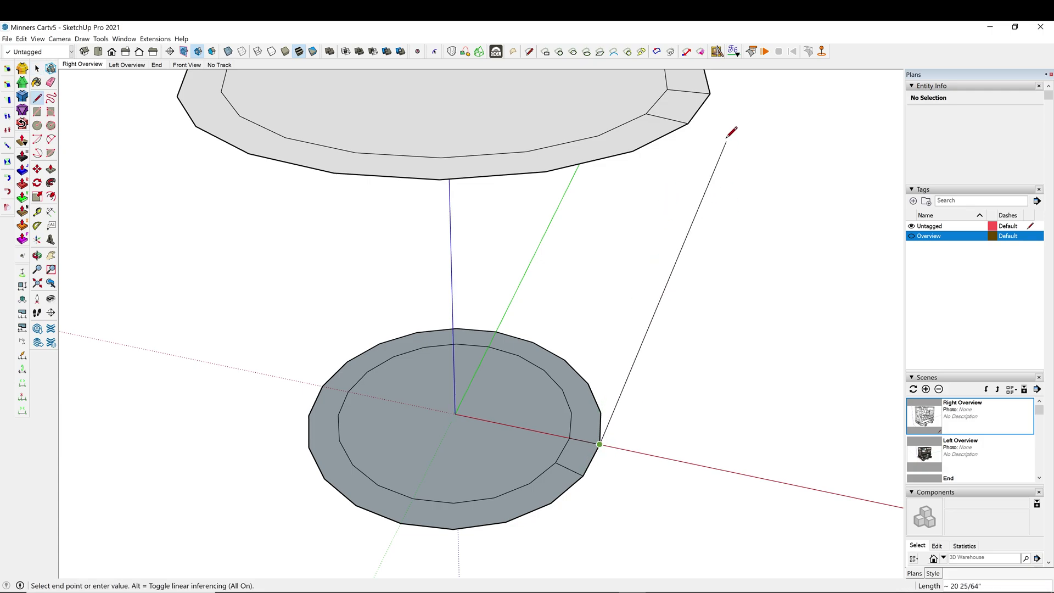
{"action": "left_click", "coordinate": [688, 123]}
{"action": "left_click", "coordinate": [583, 476]}
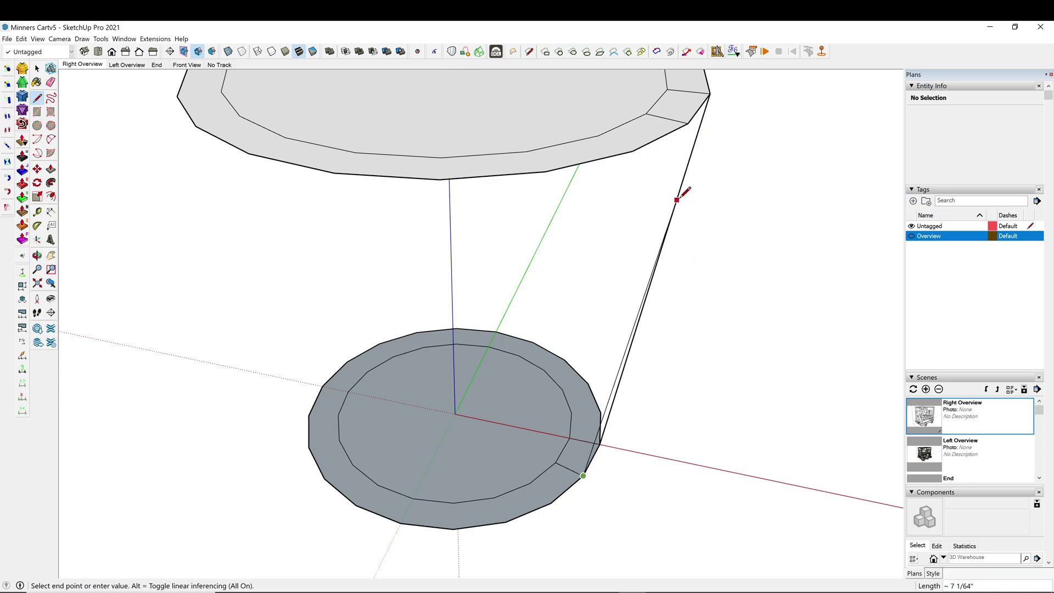
{"action": "left_click", "coordinate": [688, 124]}
{"action": "left_click", "coordinate": [646, 113]}
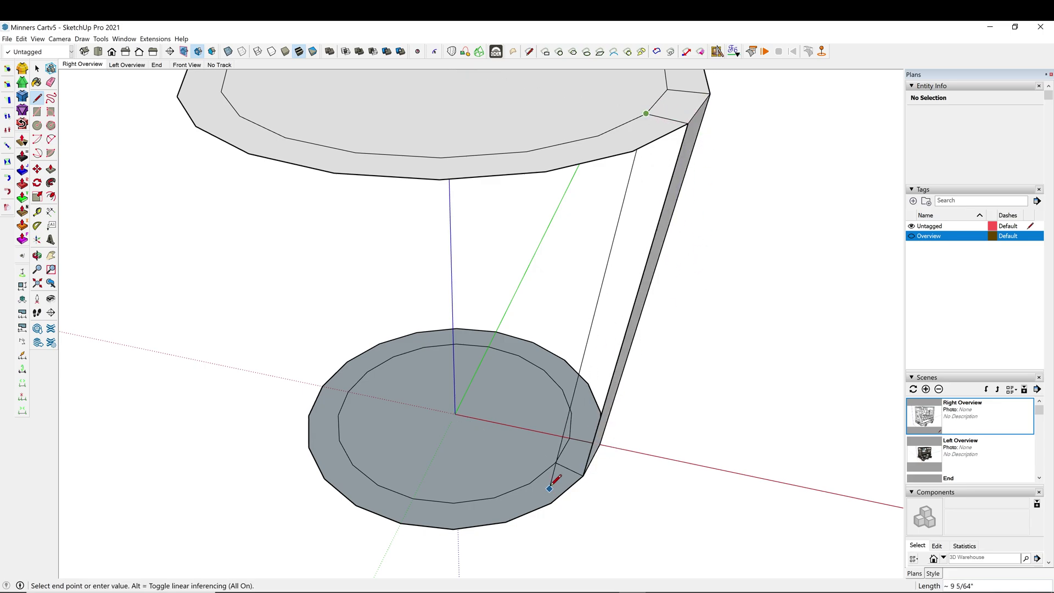
{"action": "left_click", "coordinate": [557, 462]}
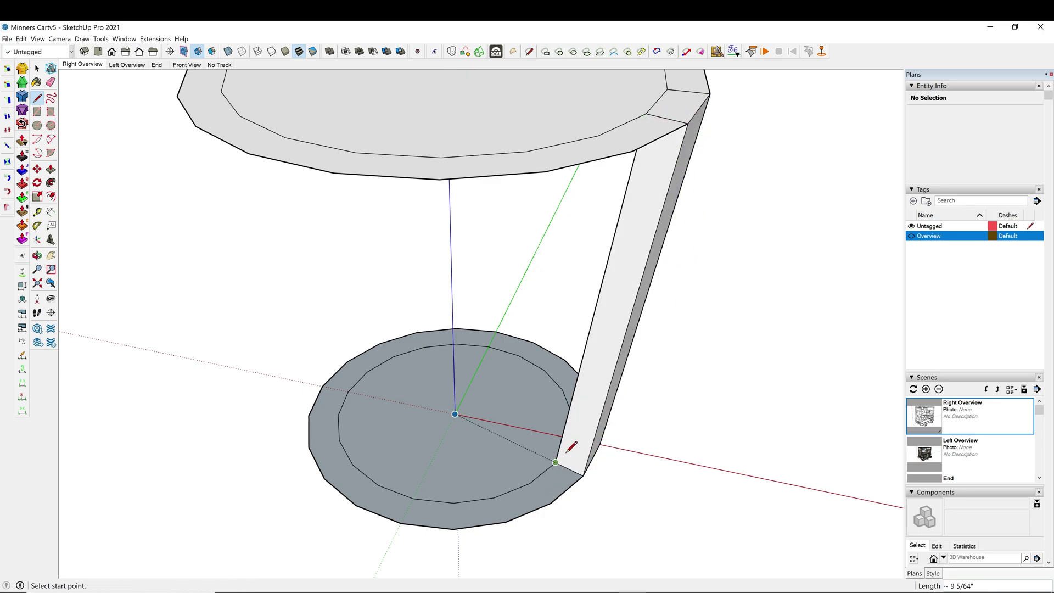
{"action": "left_click", "coordinate": [668, 90]}
{"action": "middle_click_drag", "start_coordinate": [748, 117], "coordinate": [211, 450]}
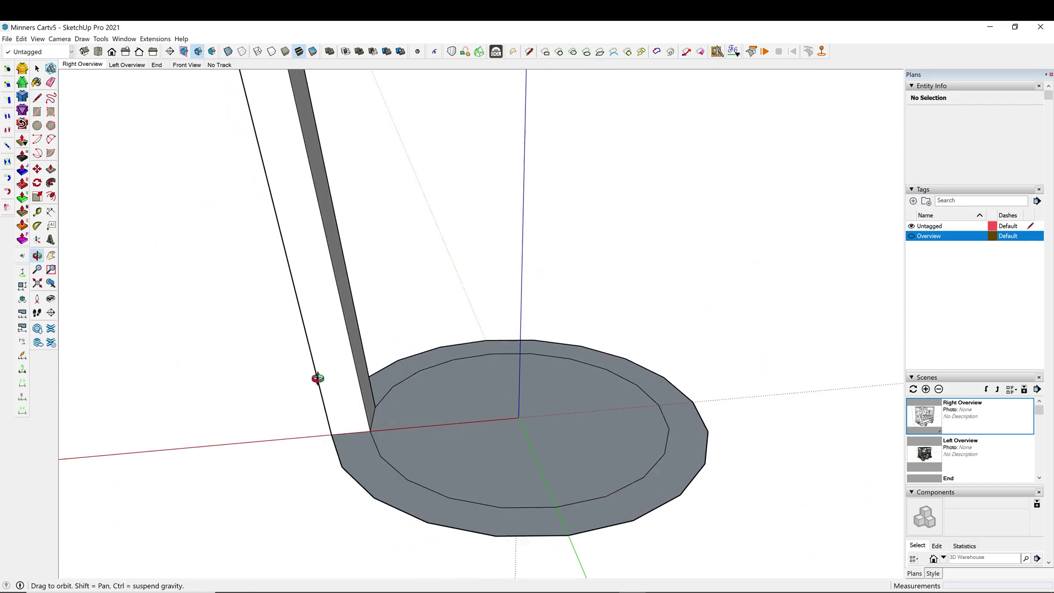
{"action": "scroll", "coordinate": [381, 368], "scroll_direction": "down", "scroll_amount": 4}
{"action": "middle_click_drag", "start_coordinate": [317, 379], "coordinate": [517, 446]}
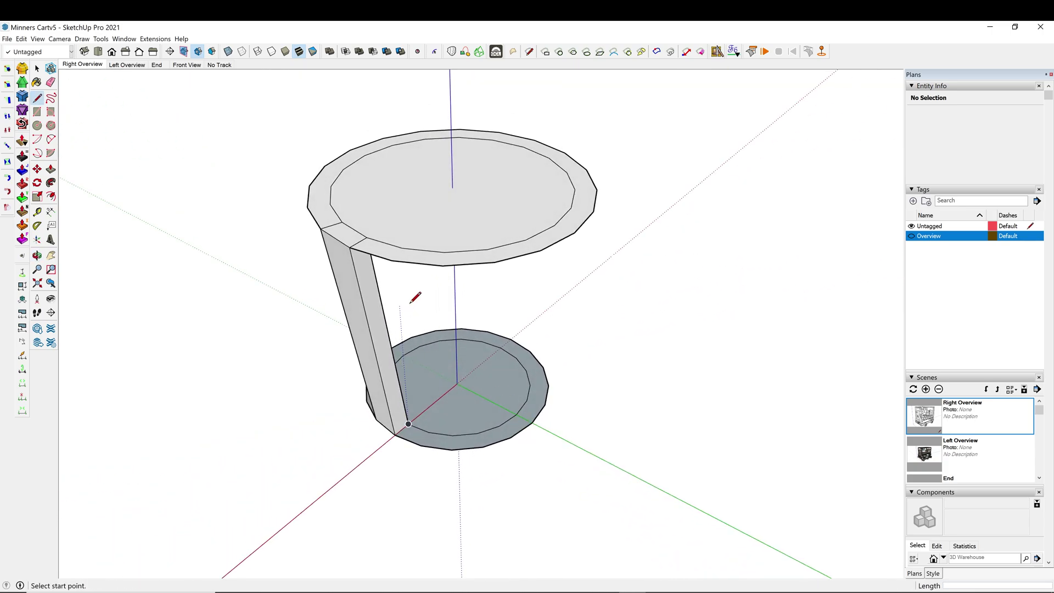
Select the complete stave, including its side faces and the top and bottom end faces
{"action": "key", "text": "space"}
{"action": "middle_click_drag", "start_coordinate": [407, 301], "coordinate": [364, 242]}
{"action": "left_click_drag", "start_coordinate": [524, 309], "coordinate": [374, 246]}
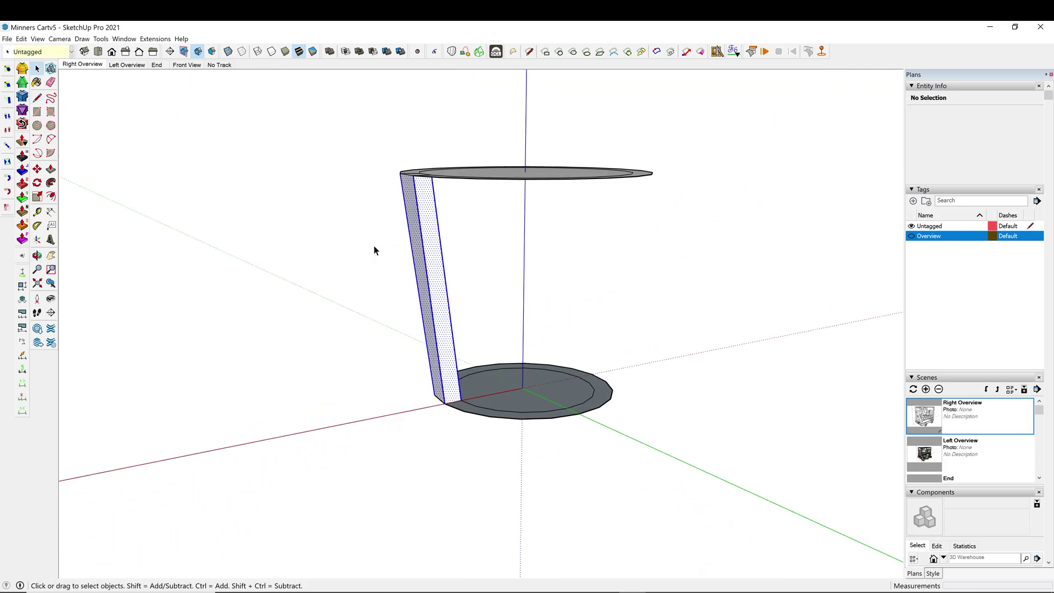
{"action": "middle_click_drag", "start_coordinate": [413, 267], "coordinate": [462, 345]}
{"action": "scroll", "coordinate": [429, 229], "scroll_direction": "up", "scroll_amount": 2}
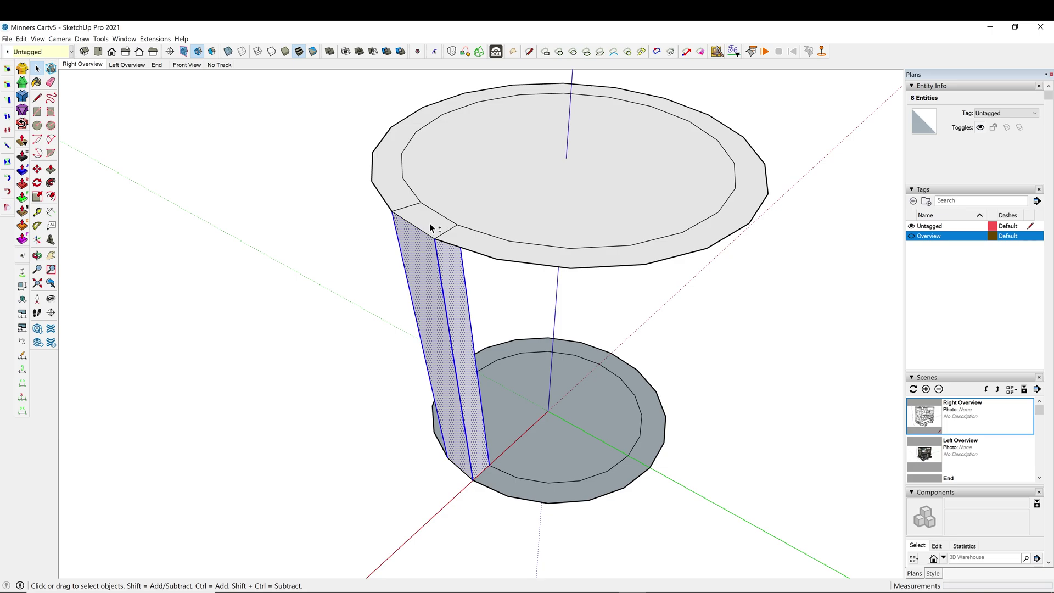
{"action": "left_click", "coordinate": [431, 228], "text": "shift"}
{"action": "middle_click_drag", "start_coordinate": [431, 228], "coordinate": [460, 426]}
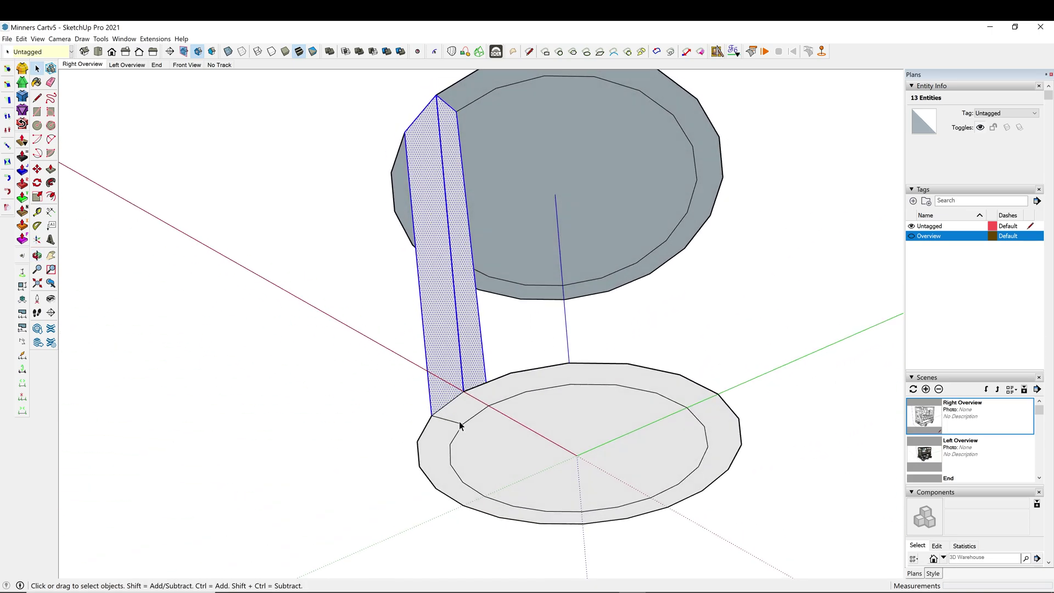
{"action": "left_click", "coordinate": [459, 413], "text": "shift"}
{"action": "left_click", "coordinate": [459, 413], "text": "shift"}
{"action": "double_click", "coordinate": [458, 414], "text": "shift"}
{"action": "scroll", "coordinate": [449, 401], "scroll_direction": "down", "scroll_amount": 1}
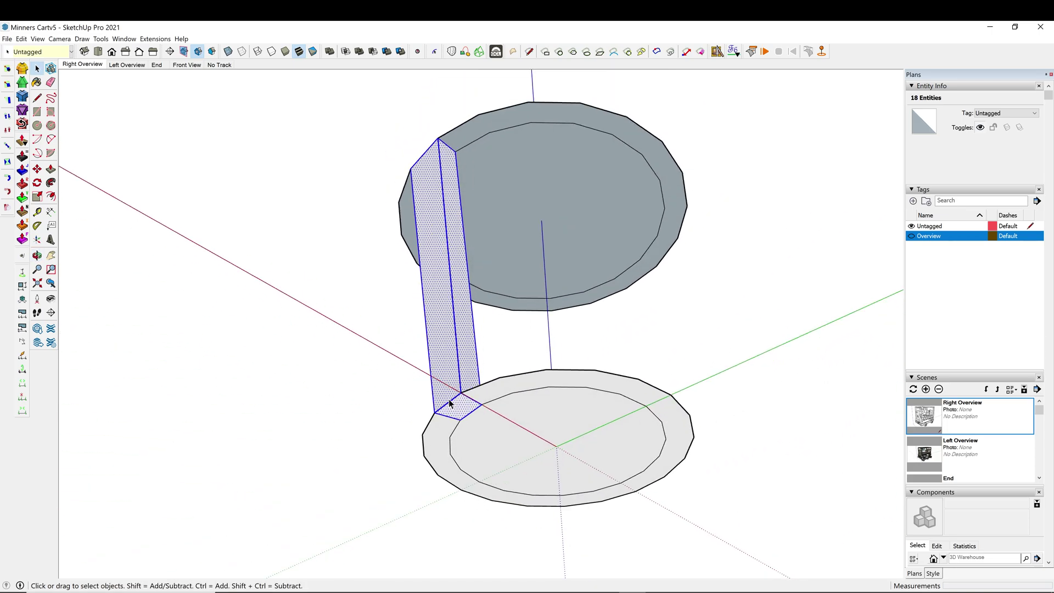
Copy the selected stave, delete all the stave and ring geometry, and paste the stave back in place
{"action": "middle_click_drag", "start_coordinate": [449, 404], "coordinate": [437, 487]}
{"action": "key", "text": "m"}
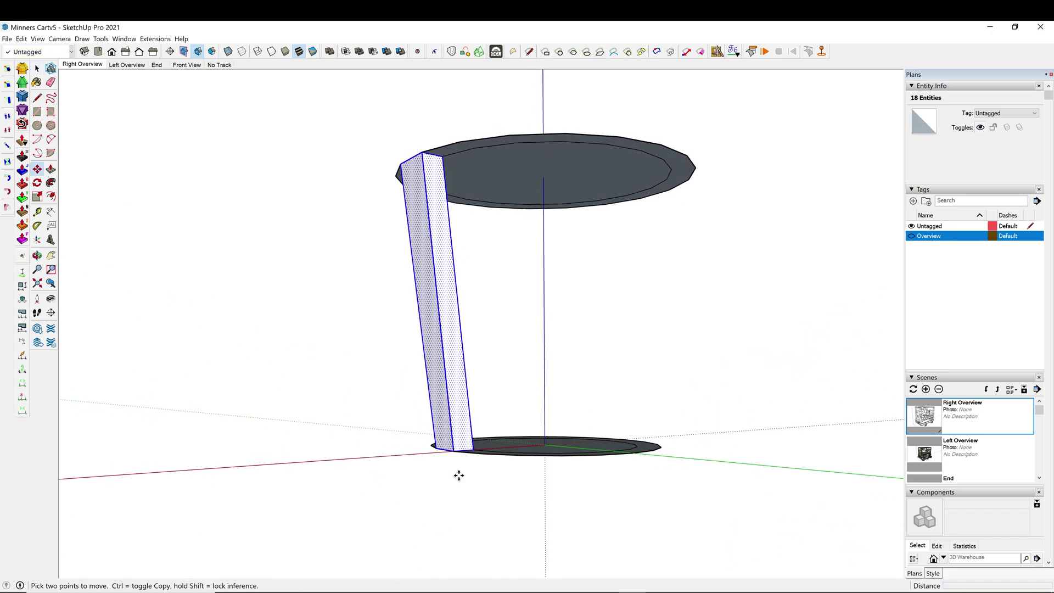
{"action": "key", "text": "ctrl"}
{"action": "scroll", "coordinate": [386, 394], "scroll_direction": "down", "scroll_amount": 2}
{"action": "middle_click_drag", "start_coordinate": [386, 395], "coordinate": [505, 430]}
{"action": "key", "text": "space"}
{"action": "triple_click", "coordinate": [473, 299]}
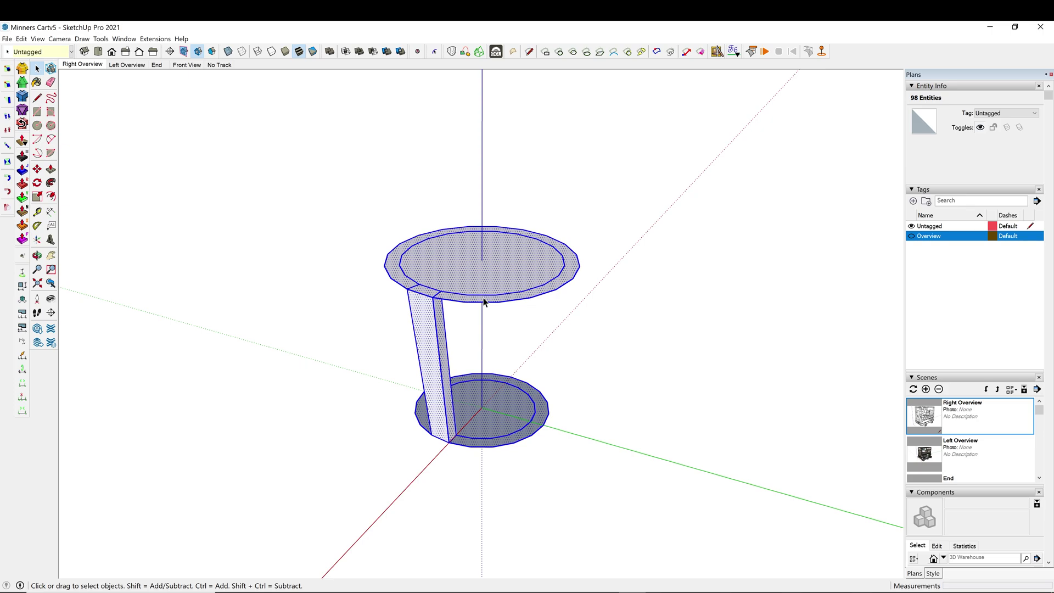
{"action": "key", "text": "Delete"}
{"action": "key", "text": "ctrl+shift+v"}
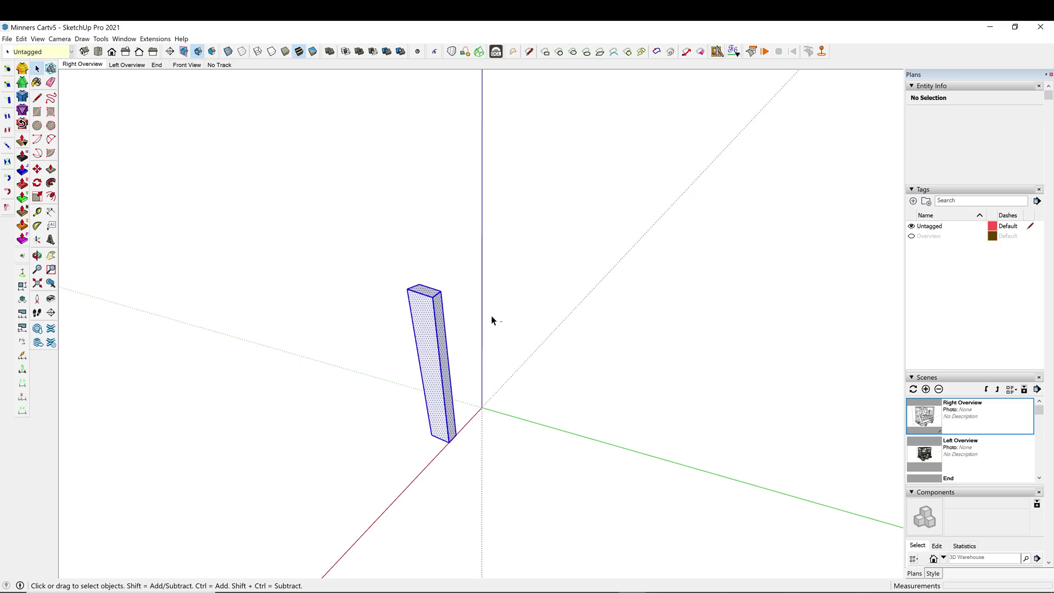
Make the isolated stave a component, keeping the default definition settings
{"action": "middle_click_drag", "start_coordinate": [466, 400], "coordinate": [495, 403]}
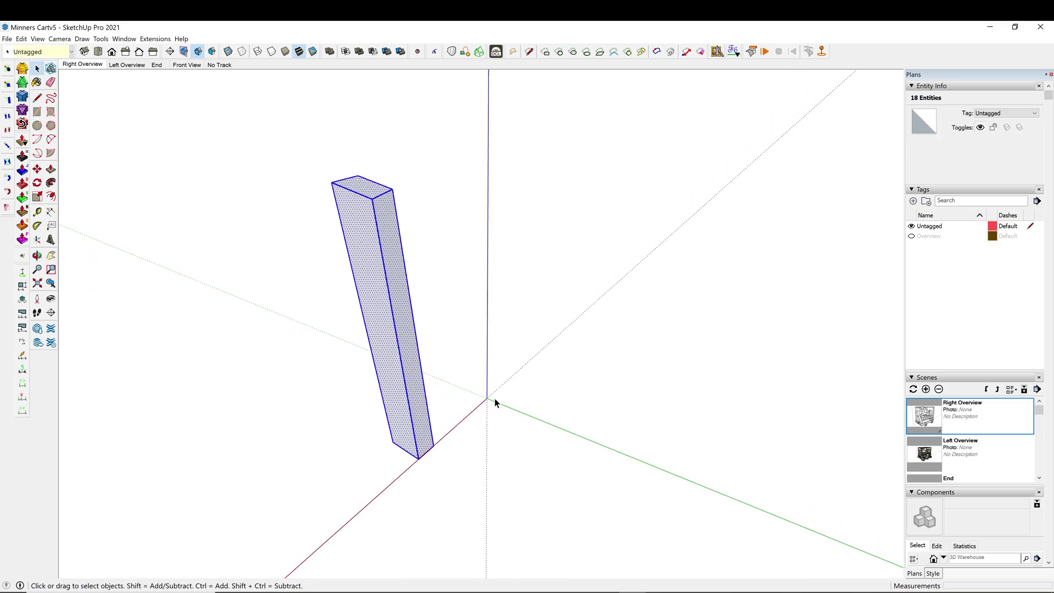
{"action": "key", "text": "g"}
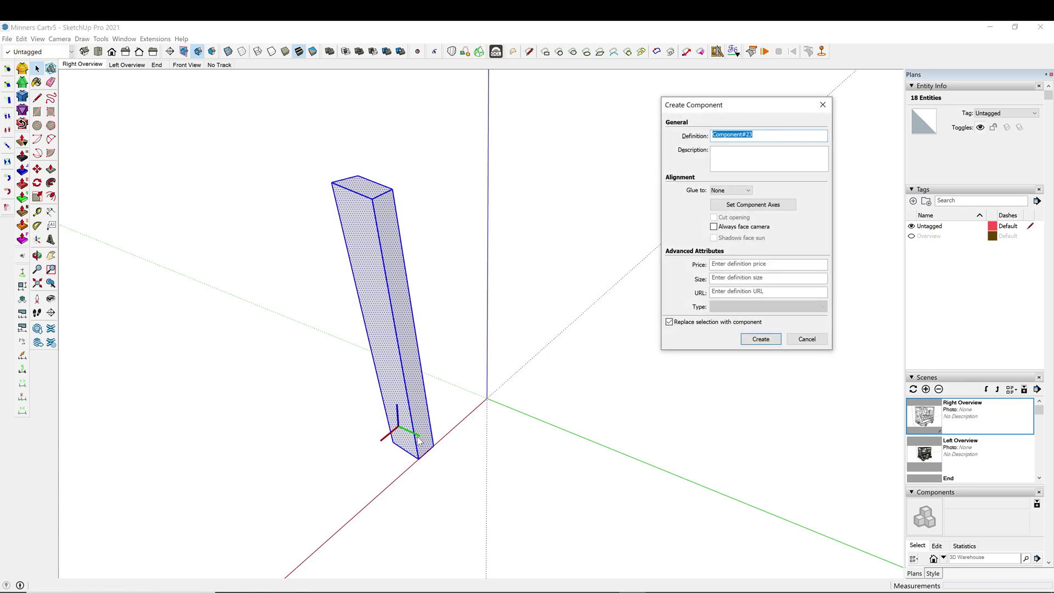
{"action": "key", "text": "Return"}
Rotate a copy of the stave component 18 degrees around the origin and repeat it 19 times to close the bucket
{"action": "key", "text": "q"}
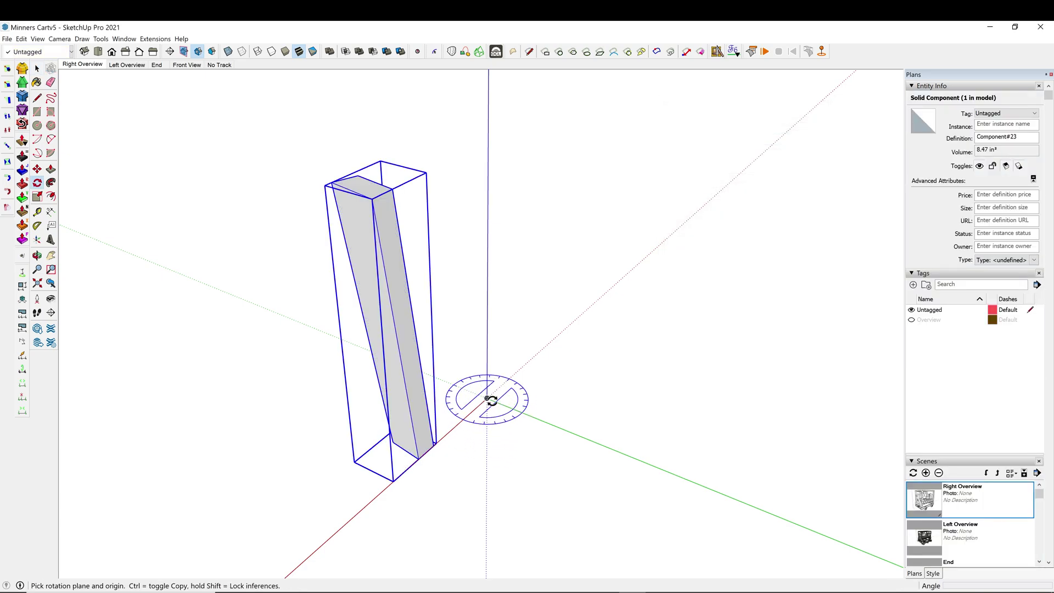
{"action": "left_click", "coordinate": [487, 398]}
{"action": "left_click", "coordinate": [405, 433]}
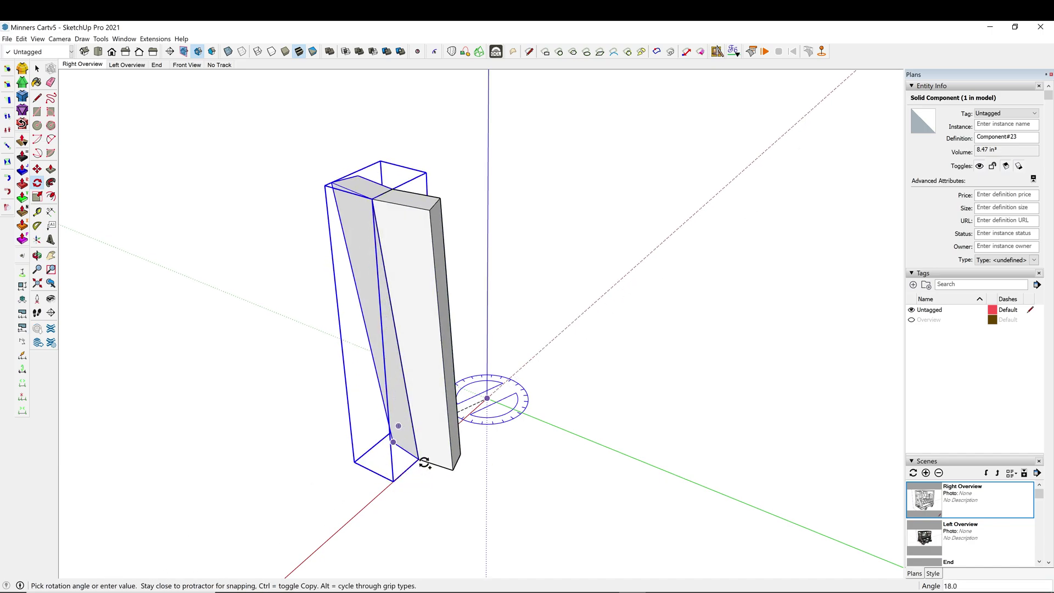
{"action": "left_click", "coordinate": [424, 462]}
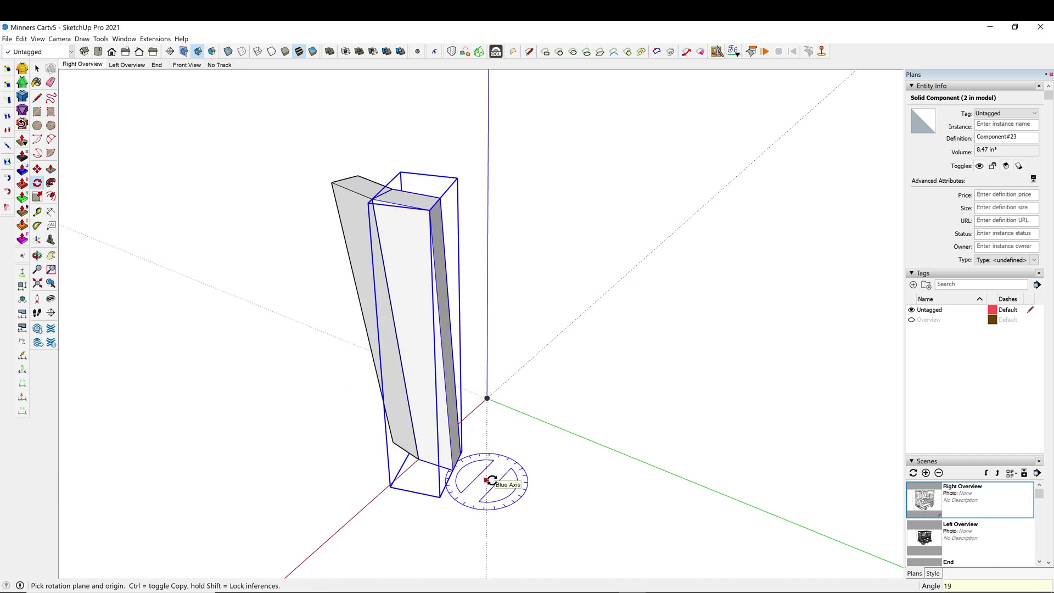
{"action": "key", "text": "Return"}
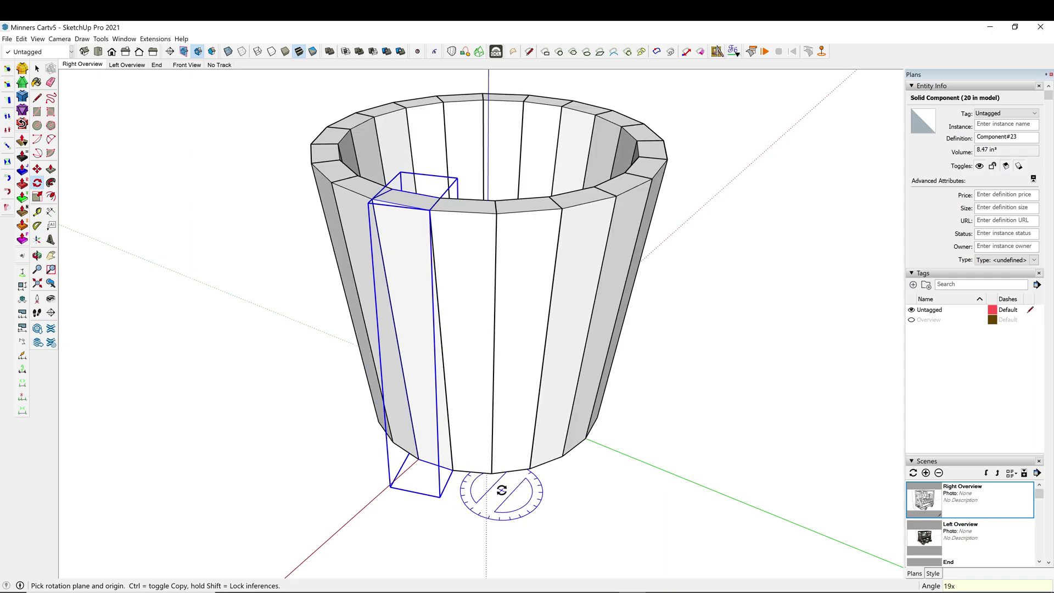
{"action": "key", "text": "space"}
{"action": "left_click", "coordinate": [509, 503]}
Draw a 0.5-inch vertical line from the origin up the blue axis inside the bucket's bottom opening
{"action": "scroll", "coordinate": [451, 472], "scroll_direction": "down", "scroll_amount": 2}
{"action": "middle_click_drag", "start_coordinate": [449, 471], "coordinate": [463, 322]}
{"action": "scroll", "coordinate": [420, 423], "scroll_direction": "up", "scroll_amount": 6}
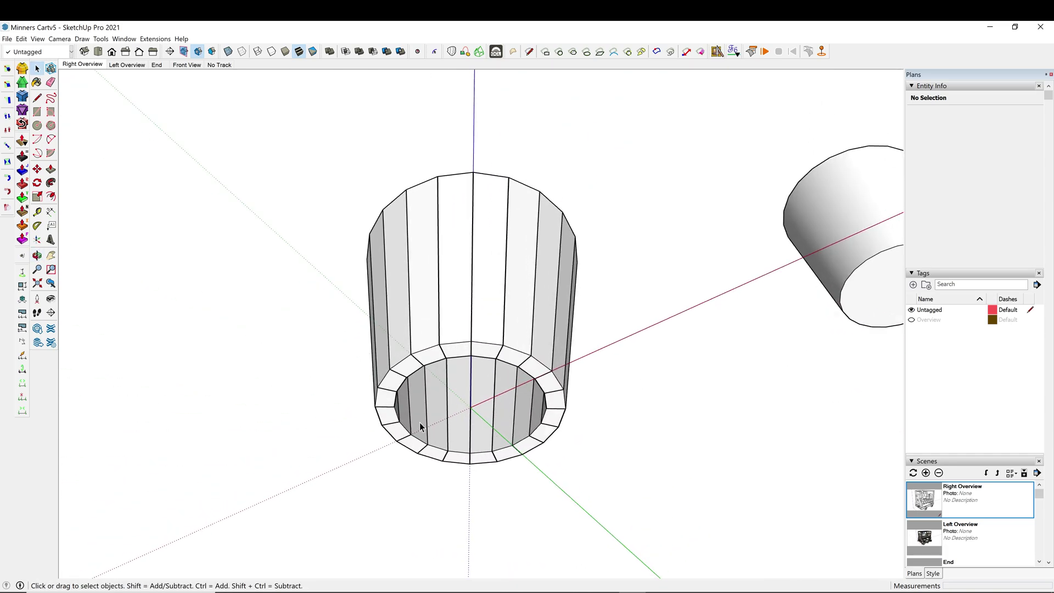
{"action": "scroll", "coordinate": [413, 385], "scroll_direction": "up", "scroll_amount": 2}
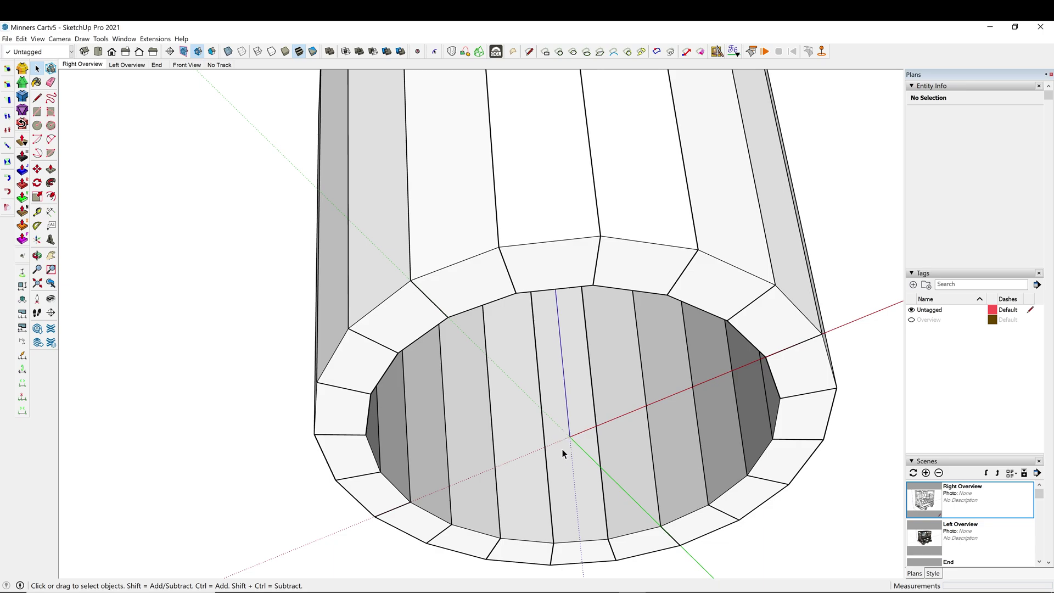
{"action": "key", "text": "l"}
{"action": "left_click", "coordinate": [569, 436]}
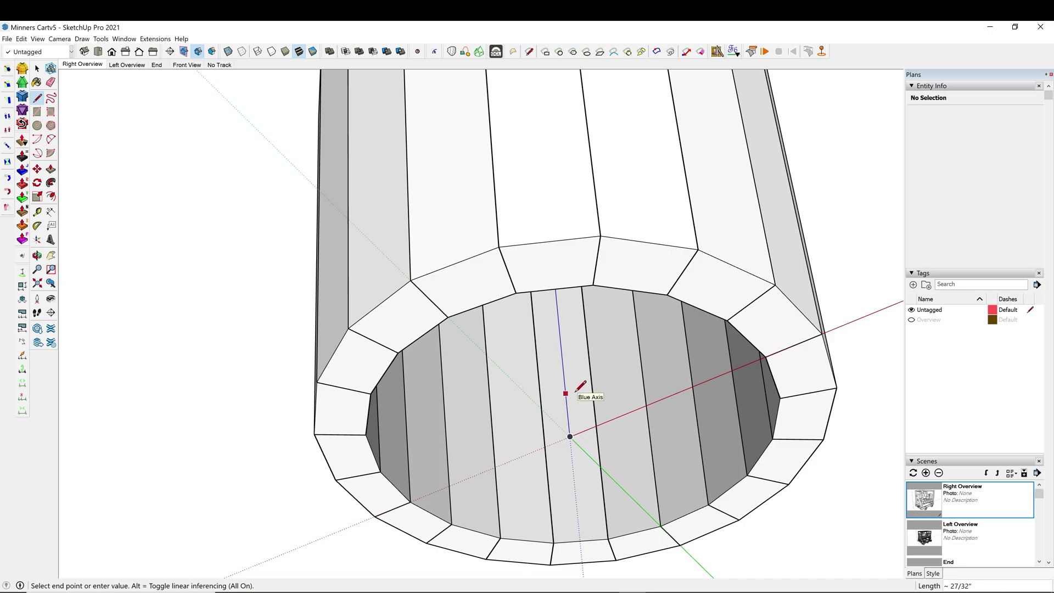
{"action": "key", "text": "Return"}
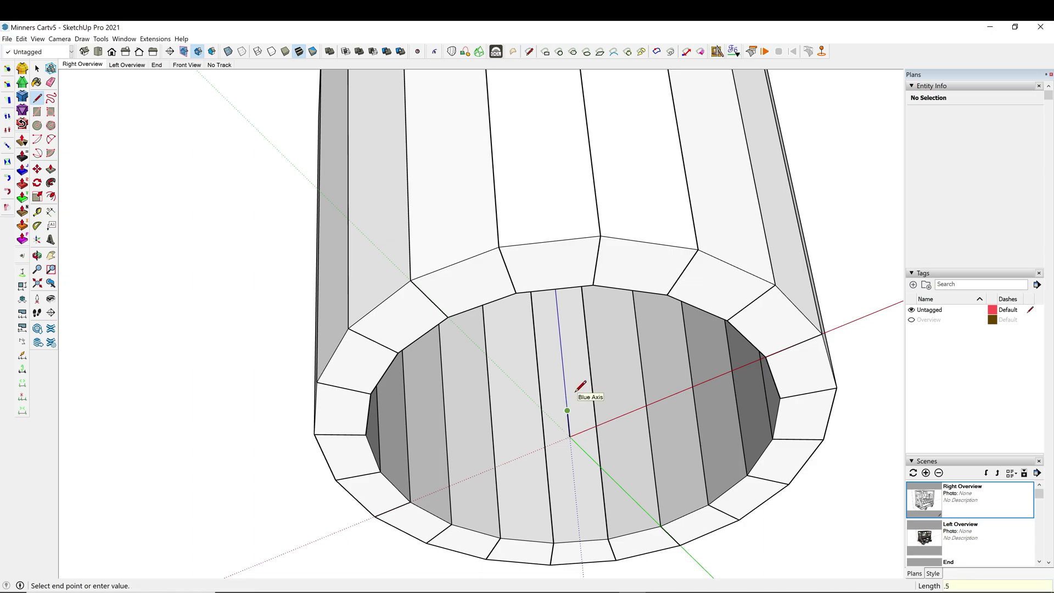
{"action": "key", "text": "space"}
Draw a 3 9/16-inch radius circle inside the bucket, centred on the upper endpoint of the short vertical line
{"action": "key", "text": "c"}
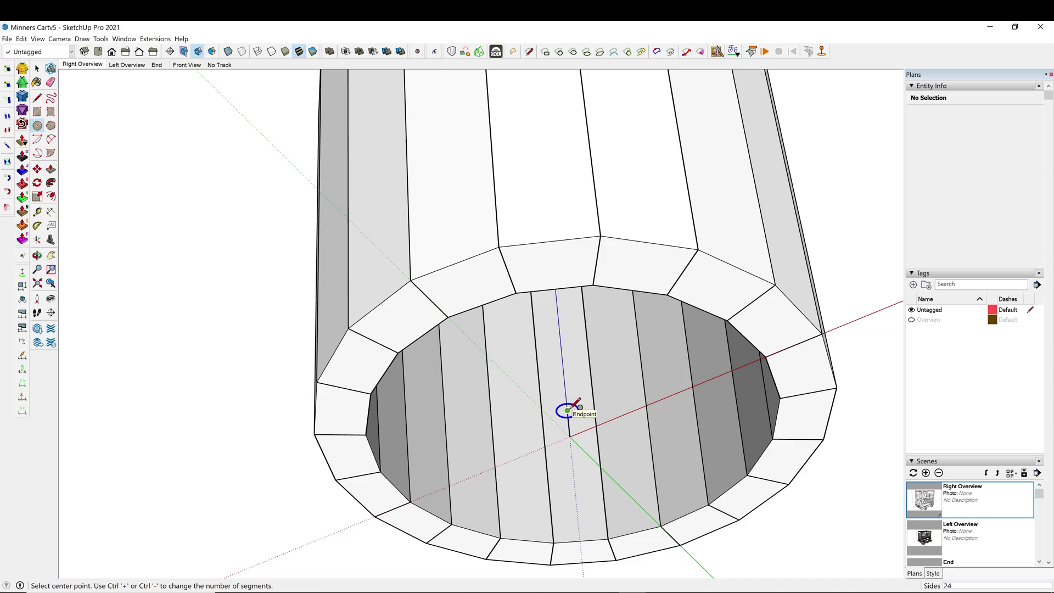
{"action": "left_click", "coordinate": [567, 410]}
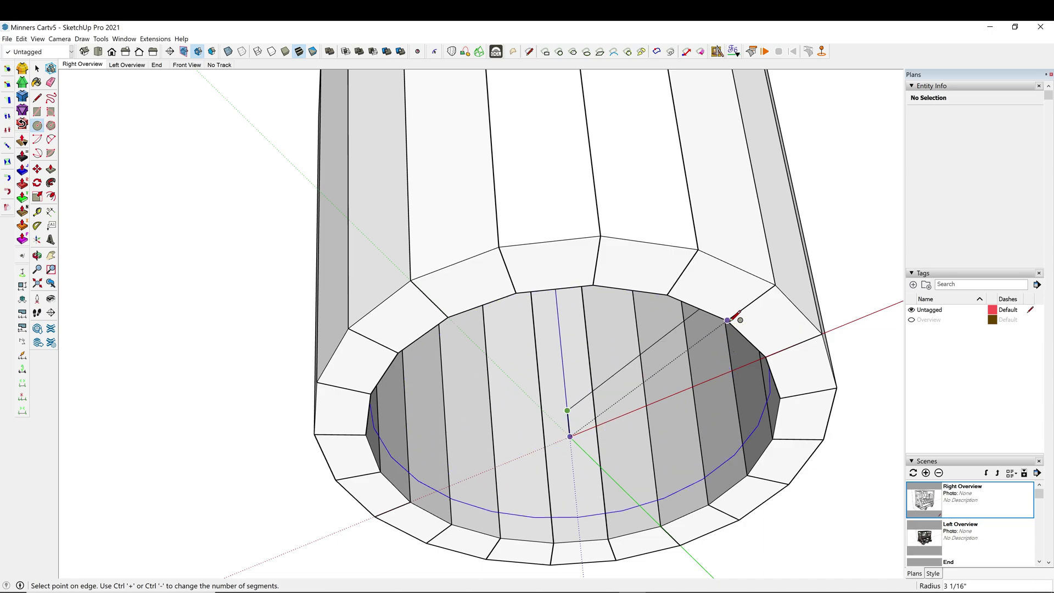
{"action": "middle_click_drag", "start_coordinate": [736, 316], "coordinate": [782, 252]}
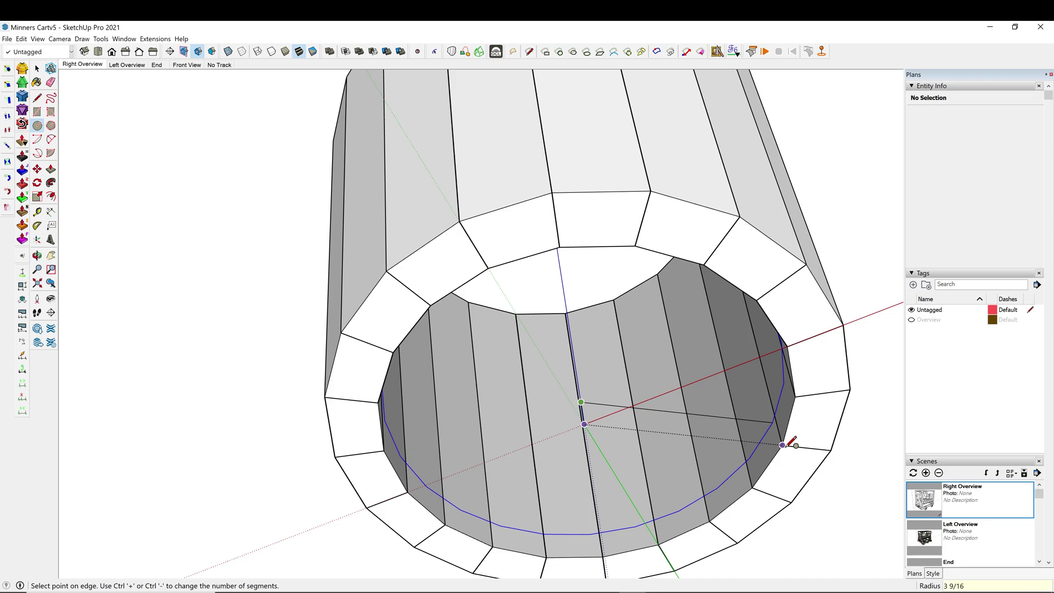
{"action": "left_click", "coordinate": [785, 445]}
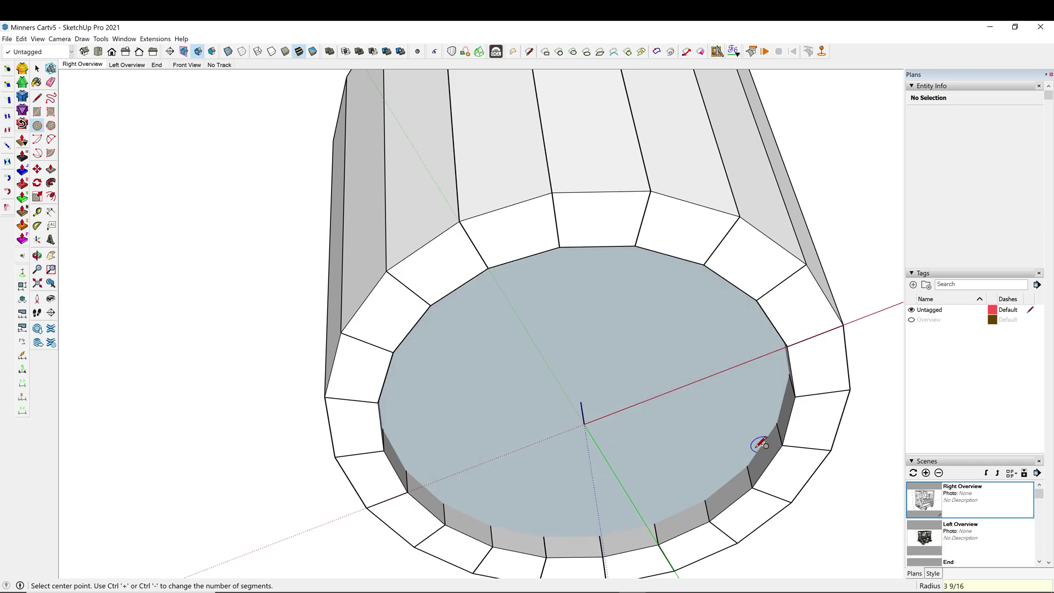
Extrude the circular face into a solid bottom disc and make it a component, keeping the default definition settings
{"action": "key", "text": "p"}
{"action": "left_click", "coordinate": [697, 421]}
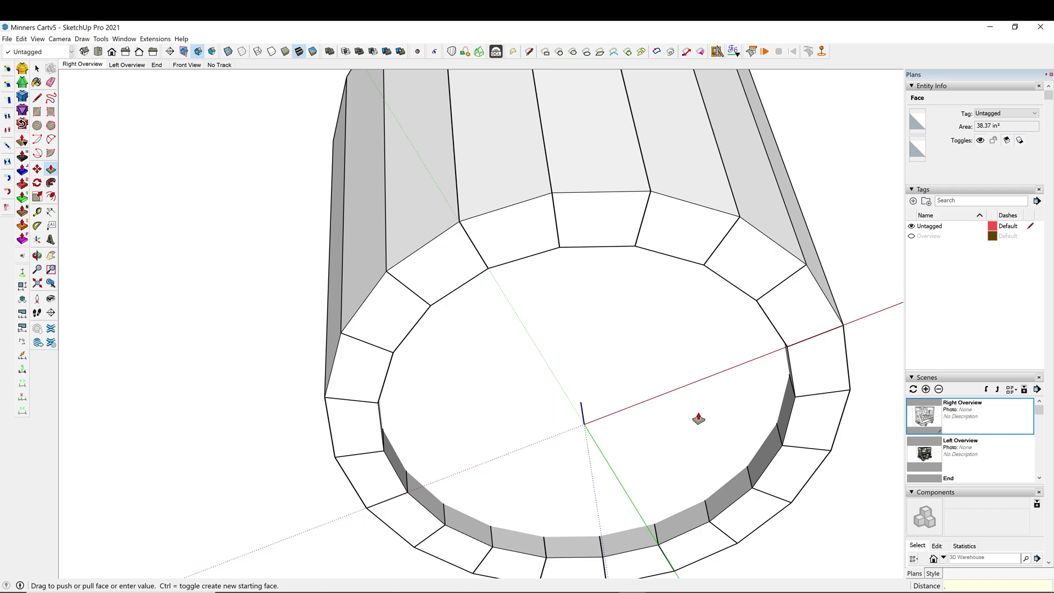
{"action": "key", "text": "Return"}
{"action": "key", "text": "space"}
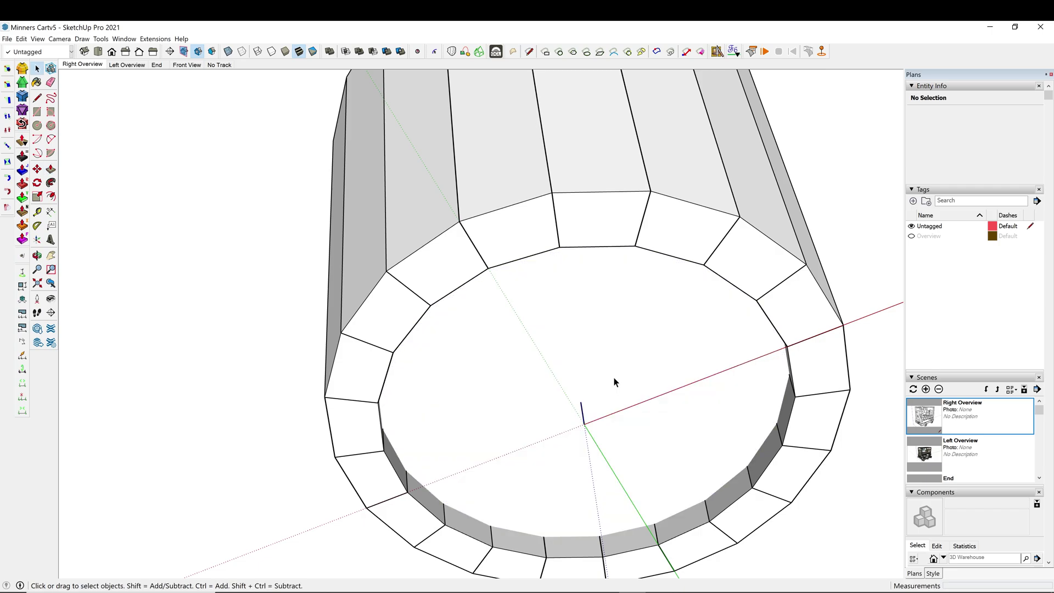
{"action": "triple_click", "coordinate": [614, 382]}
{"action": "key", "text": "g"}
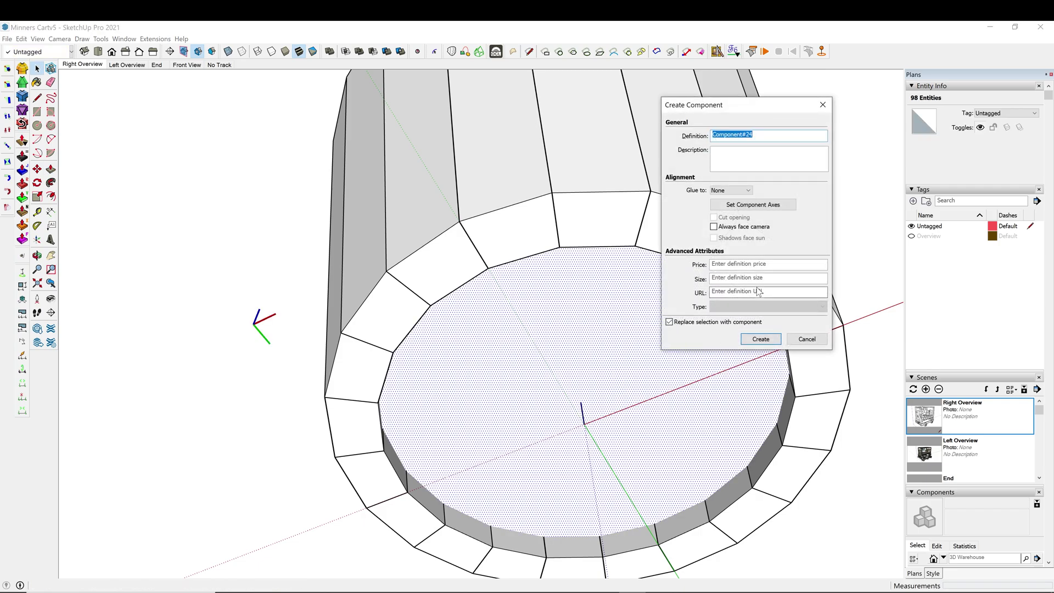
{"action": "left_click", "coordinate": [760, 338]}
Copy the bottom disc together with one adjoining stave to an open spot beside the bucket
{"action": "scroll", "coordinate": [705, 320], "scroll_direction": "down", "scroll_amount": 3}
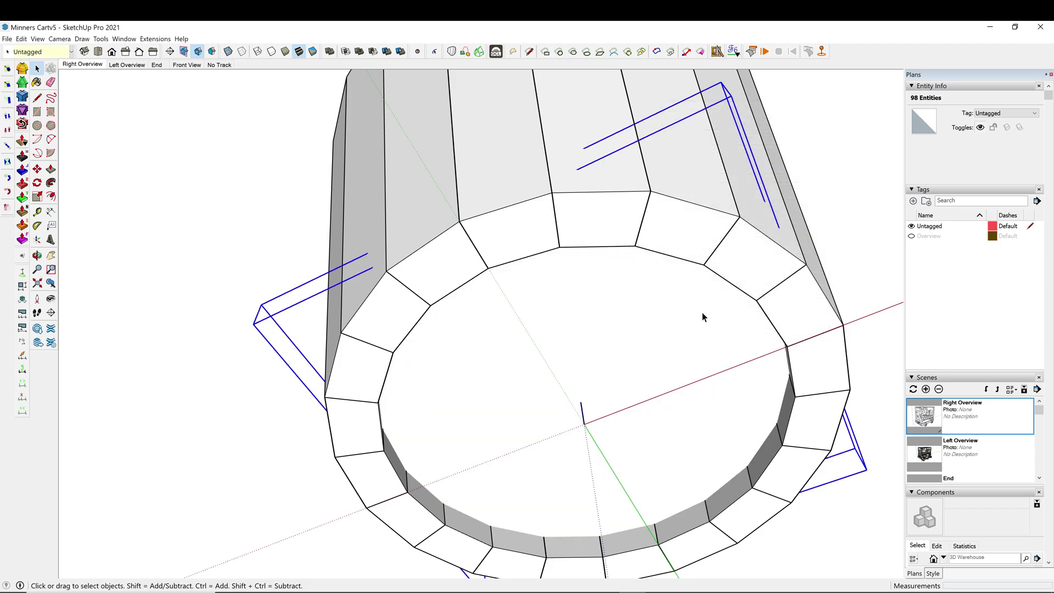
{"action": "scroll", "coordinate": [563, 292], "scroll_direction": "down", "scroll_amount": 2}
{"action": "scroll", "coordinate": [681, 343], "scroll_direction": "up", "scroll_amount": 5}
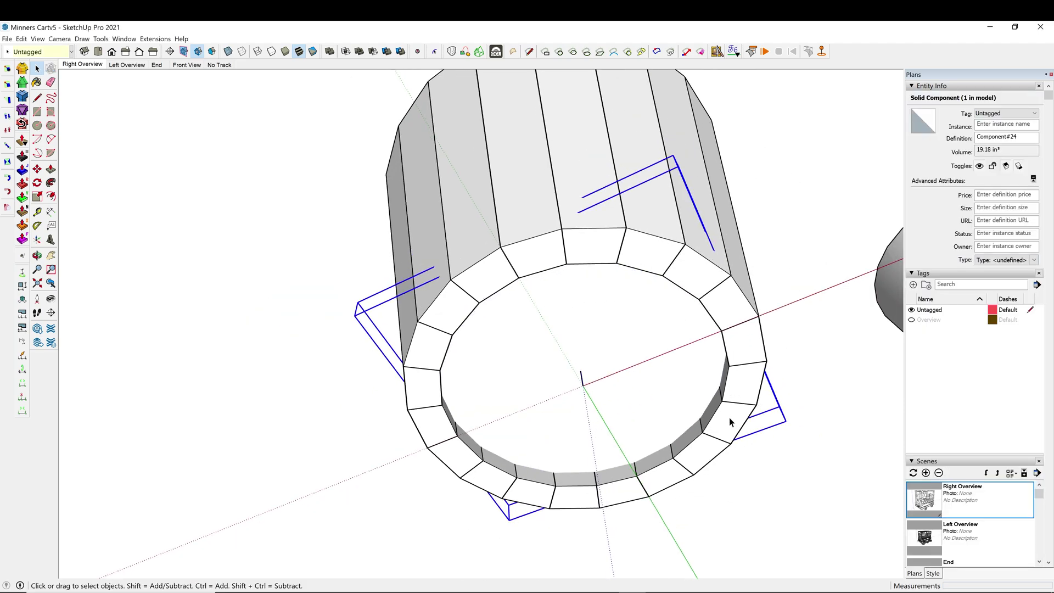
{"action": "middle_click_drag", "start_coordinate": [729, 417], "coordinate": [776, 364]}
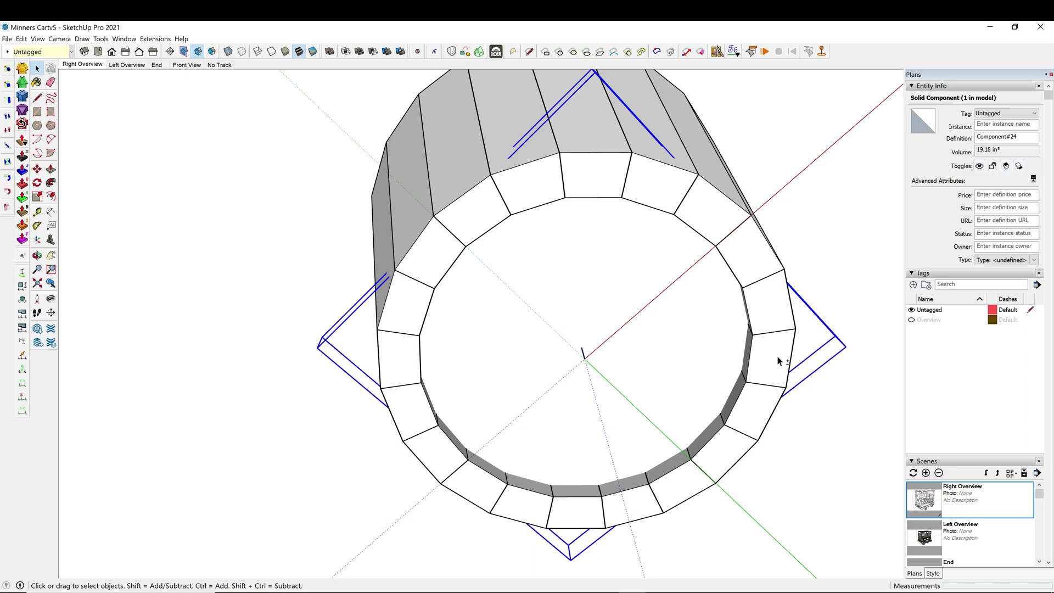
{"action": "left_click", "coordinate": [778, 361], "text": "shift"}
{"action": "scroll", "coordinate": [542, 233], "scroll_direction": "down", "scroll_amount": 3}
{"action": "middle_click_drag", "start_coordinate": [442, 291], "coordinate": [461, 466]}
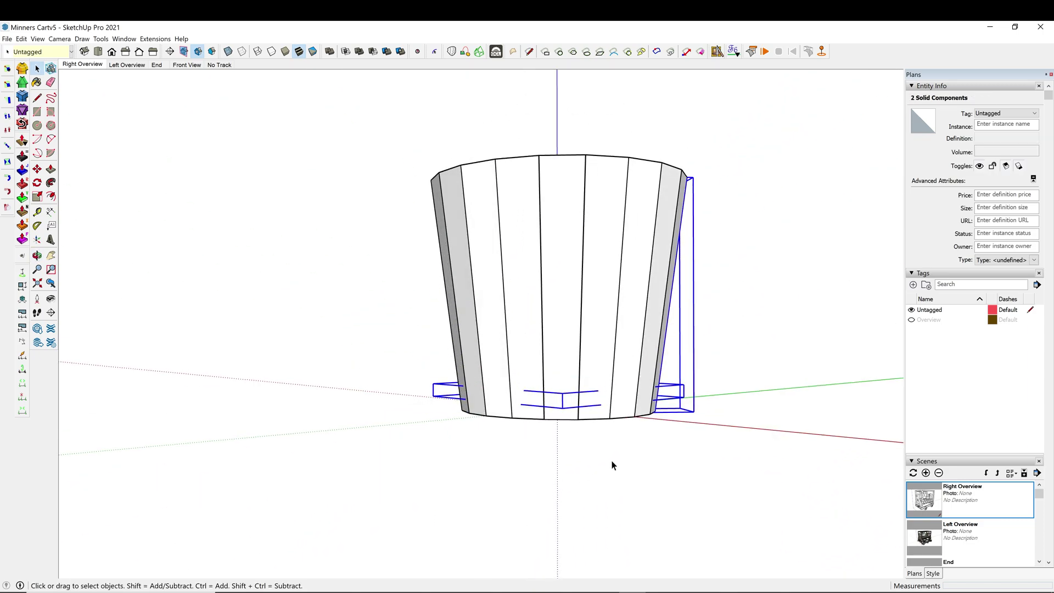
{"action": "middle_click_drag", "start_coordinate": [613, 465], "coordinate": [446, 427]}
{"action": "key", "text": "m"}
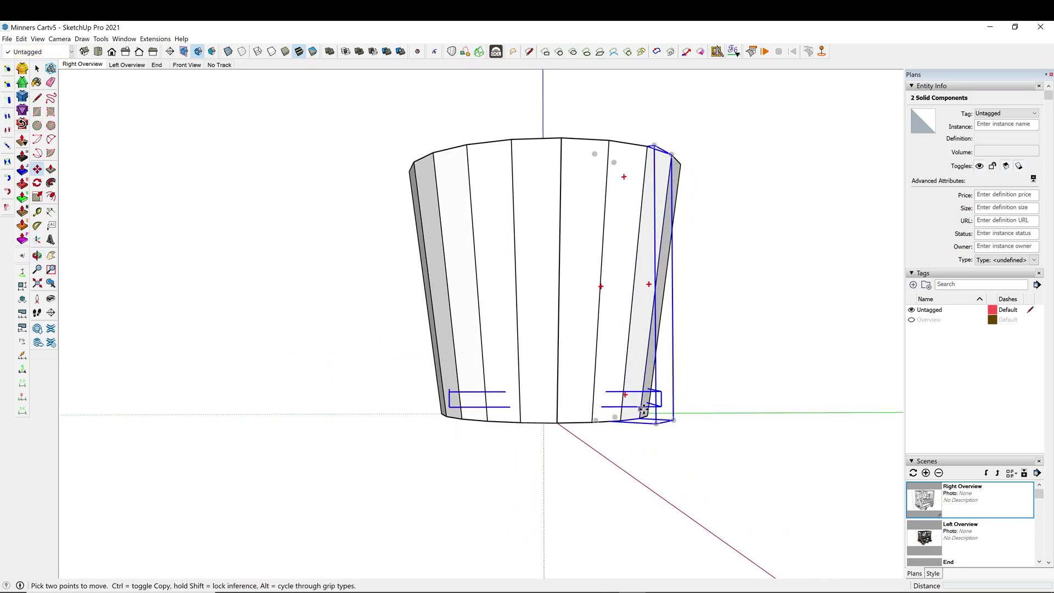
{"action": "key", "text": "ctrl"}
{"action": "left_click", "coordinate": [647, 415]}
{"action": "scroll", "coordinate": [696, 366], "scroll_direction": "down", "scroll_amount": 3}
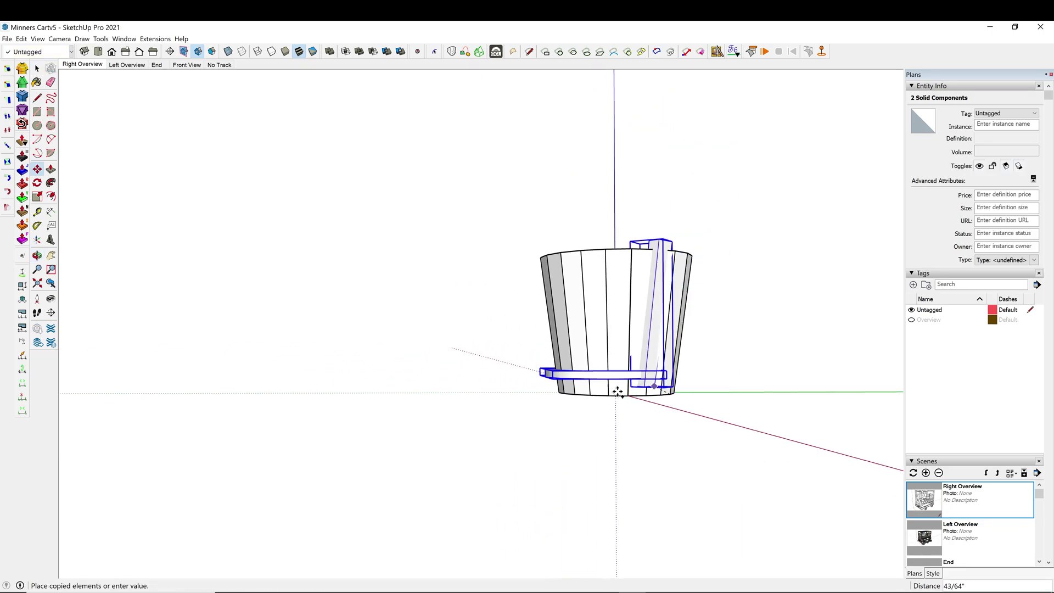
{"action": "middle_click_drag", "start_coordinate": [389, 400], "coordinate": [397, 373]}
{"action": "key", "text": "space"}
{"action": "left_click", "coordinate": [397, 374]}
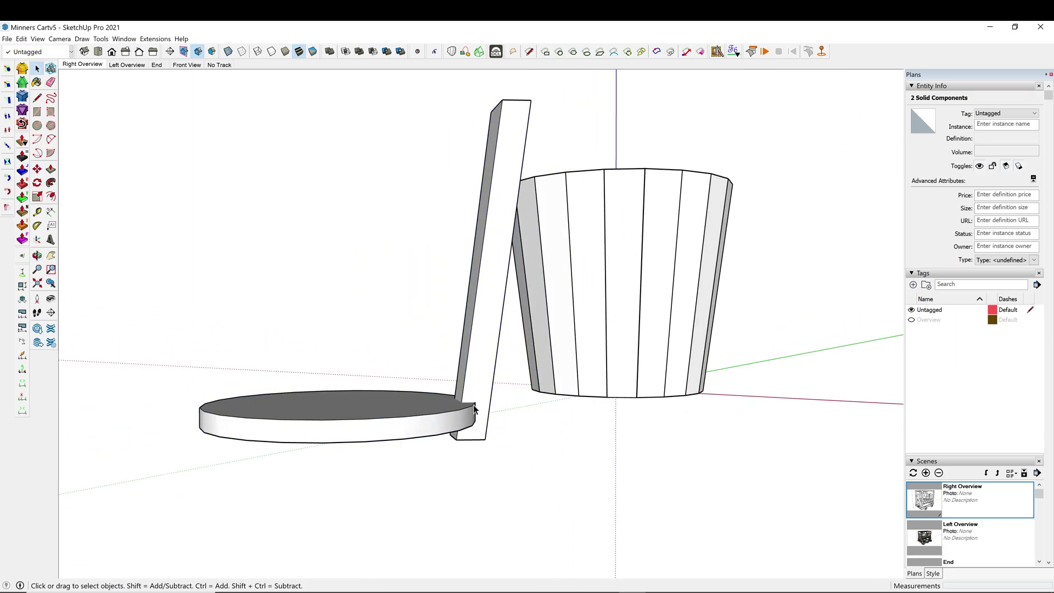
Subtract the copied disc from the copied stave to cut the bottom groove into the stave's inner face
{"action": "scroll", "coordinate": [473, 408], "scroll_direction": "up", "scroll_amount": 5}
{"action": "middle_click_drag", "start_coordinate": [470, 427], "coordinate": [431, 347]}
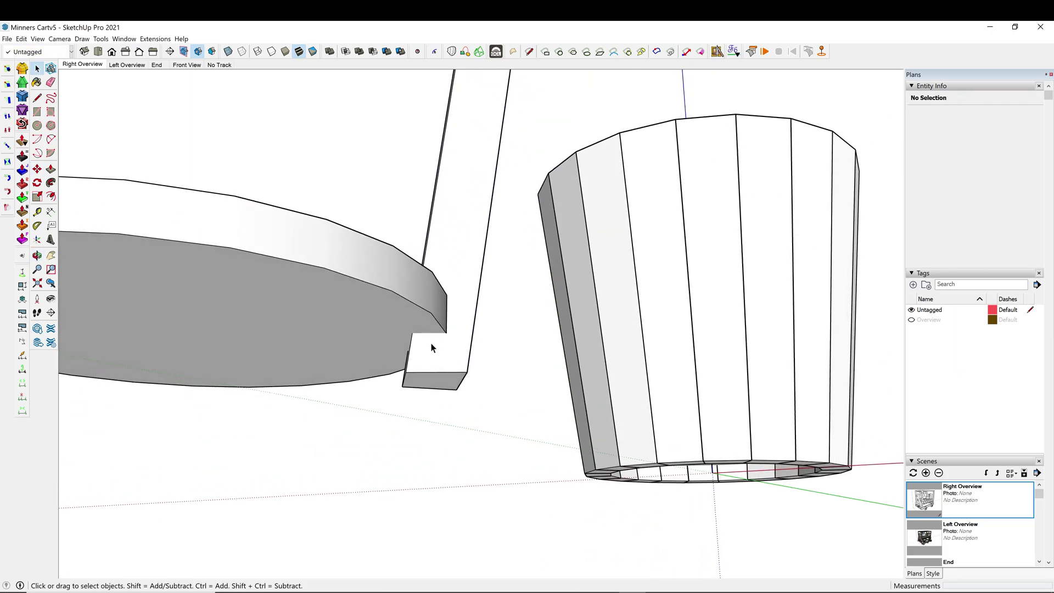
{"action": "middle_click_drag", "start_coordinate": [448, 310], "coordinate": [447, 416]}
{"action": "scroll", "coordinate": [453, 390], "scroll_direction": "down", "scroll_amount": 3}
{"action": "scroll", "coordinate": [468, 406], "scroll_direction": "down", "scroll_amount": 2}
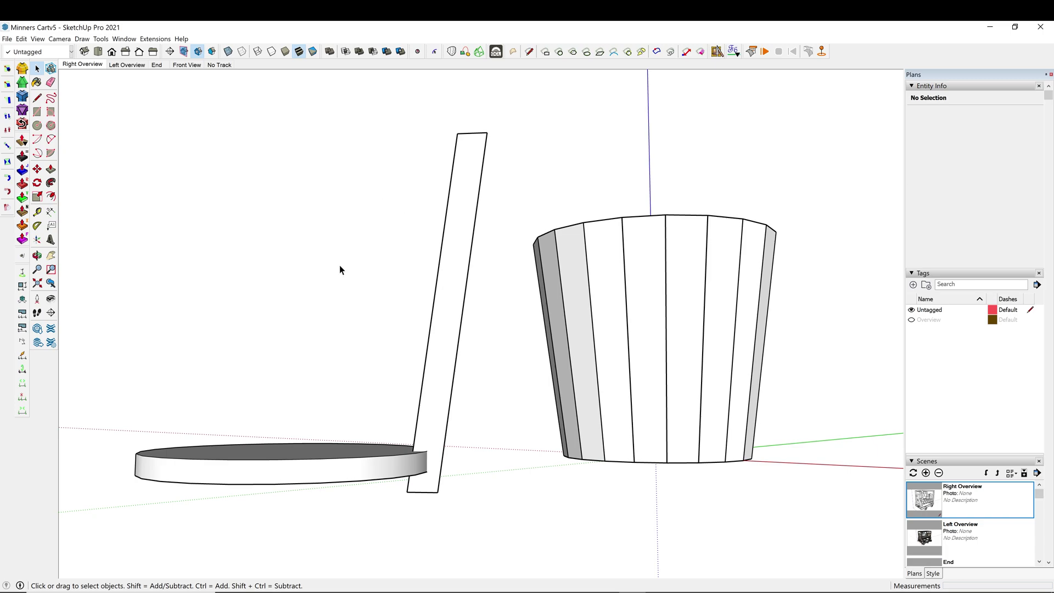
{"action": "left_click", "coordinate": [373, 53]}
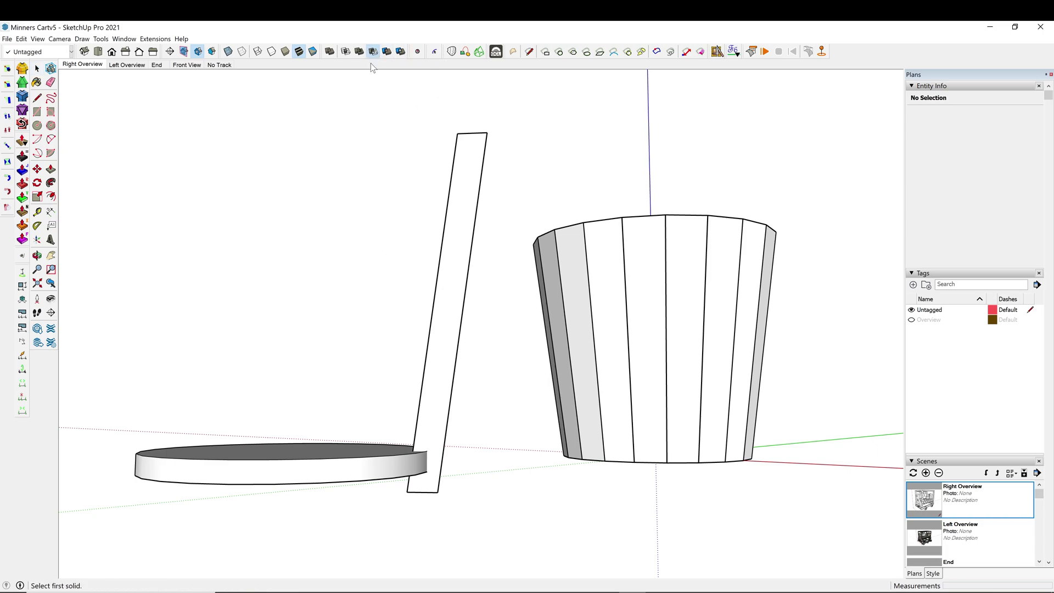
{"action": "left_click", "coordinate": [341, 469]}
{"action": "left_click", "coordinate": [440, 392]}
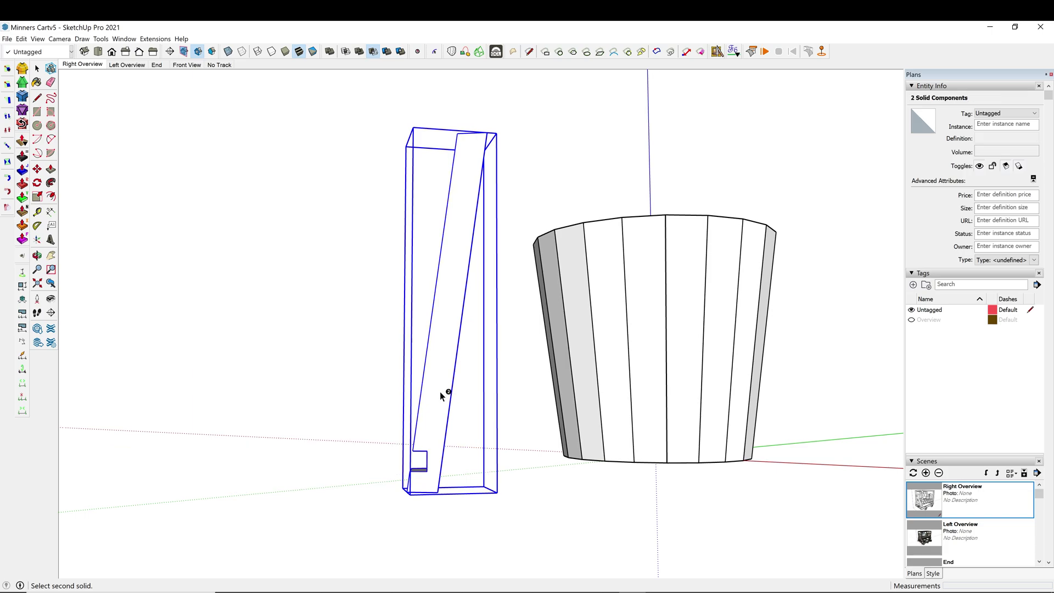
{"action": "scroll", "coordinate": [413, 481], "scroll_direction": "up", "scroll_amount": 5}
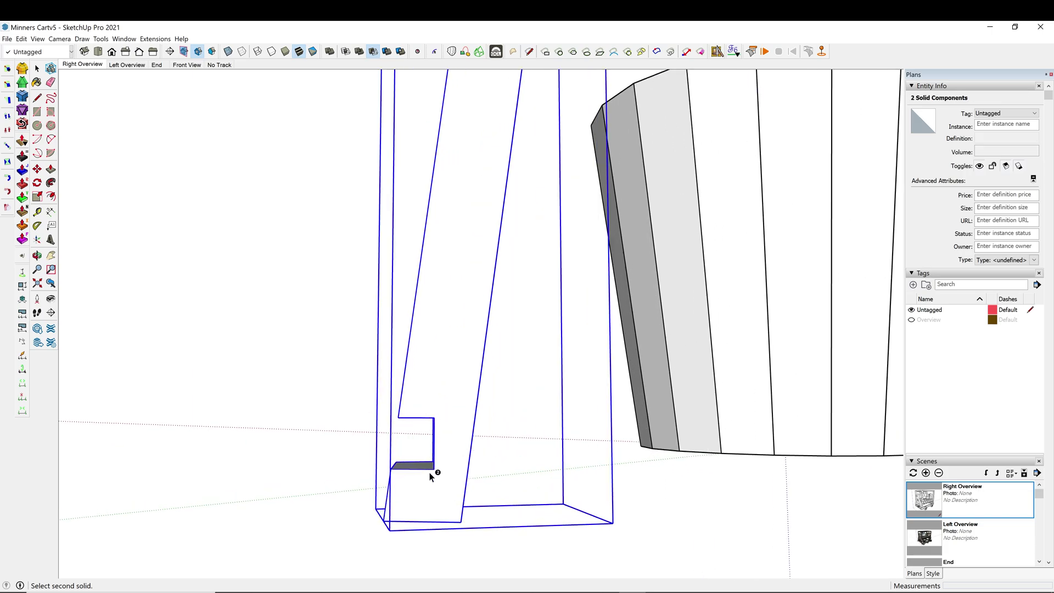
{"action": "key", "text": "space"}
{"action": "left_click", "coordinate": [280, 417]}
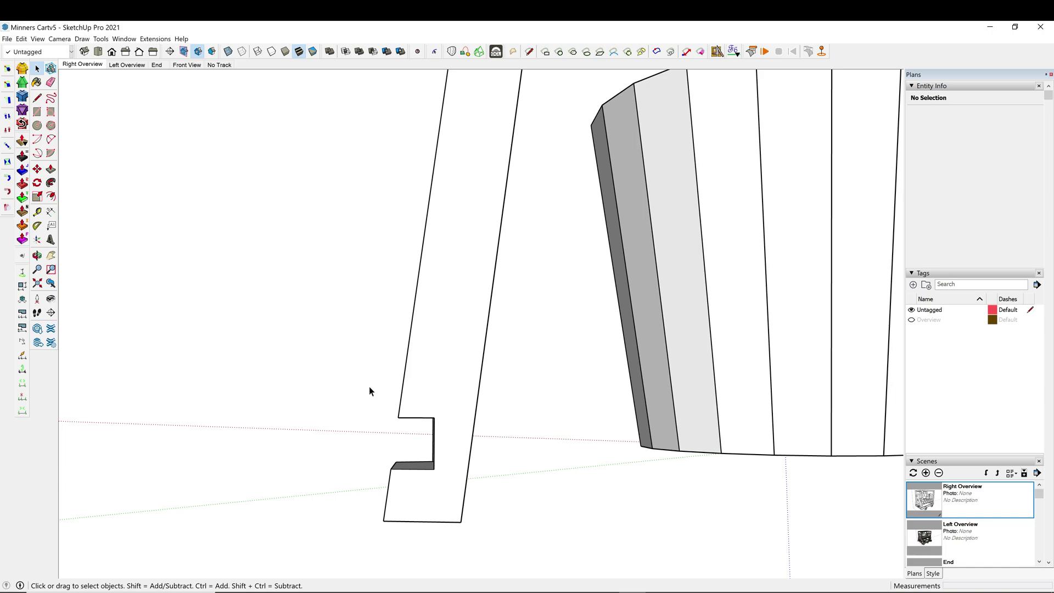
Measure the angle at the groove on the stave's inner edge with the Protractor
{"action": "left_click", "coordinate": [36, 226]}
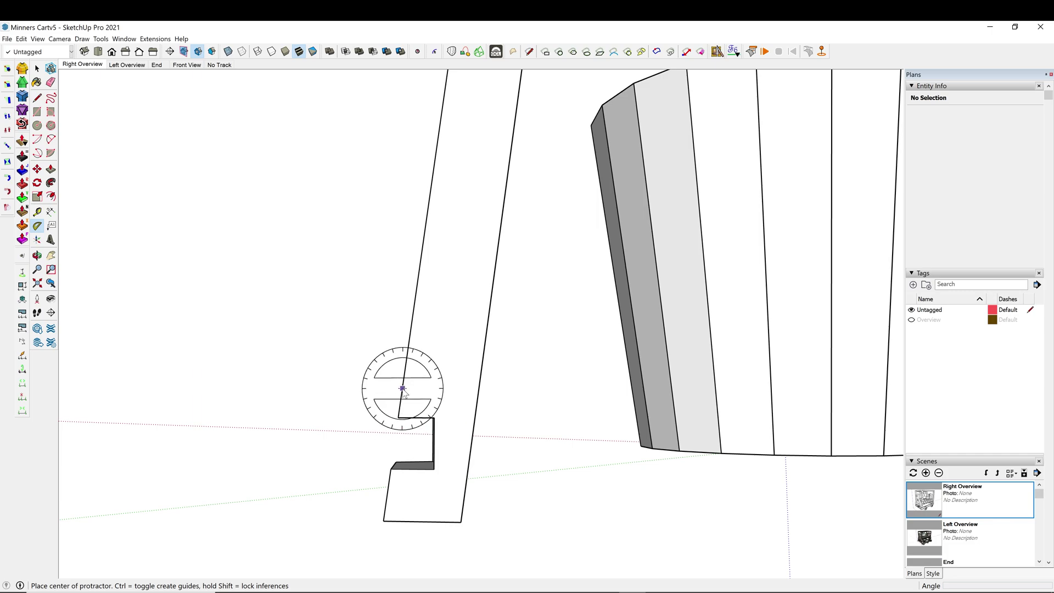
{"action": "left_click", "coordinate": [398, 418]}
{"action": "left_click", "coordinate": [390, 469]}
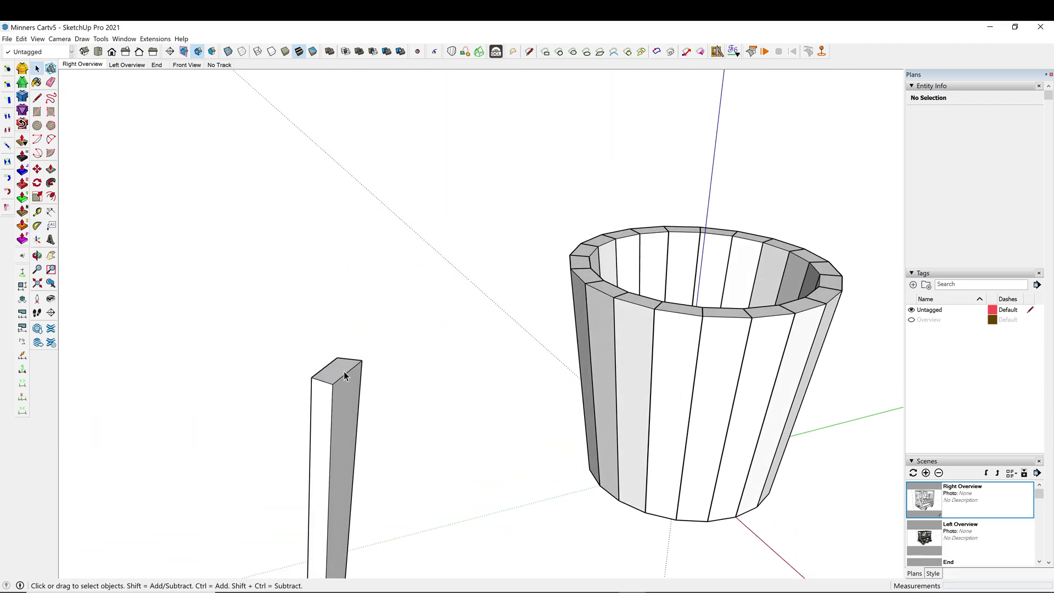
Examine the separate stave's tapered width and beveled sides from several angles
{"action": "scroll", "coordinate": [345, 375], "scroll_direction": "down", "scroll_amount": 3}
{"action": "middle_click_drag", "start_coordinate": [355, 348], "coordinate": [241, 194]}
{"action": "scroll", "coordinate": [315, 419], "scroll_direction": "up", "scroll_amount": 5}
{"action": "scroll", "coordinate": [311, 376], "scroll_direction": "down", "scroll_amount": 2}
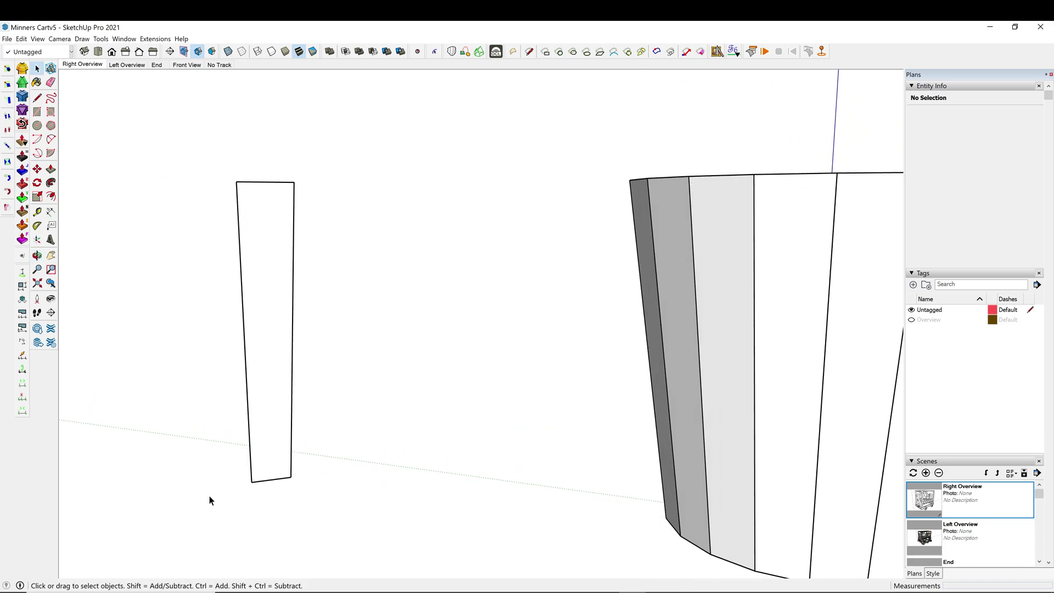
{"action": "middle_click_drag", "start_coordinate": [258, 266], "coordinate": [238, 264]}
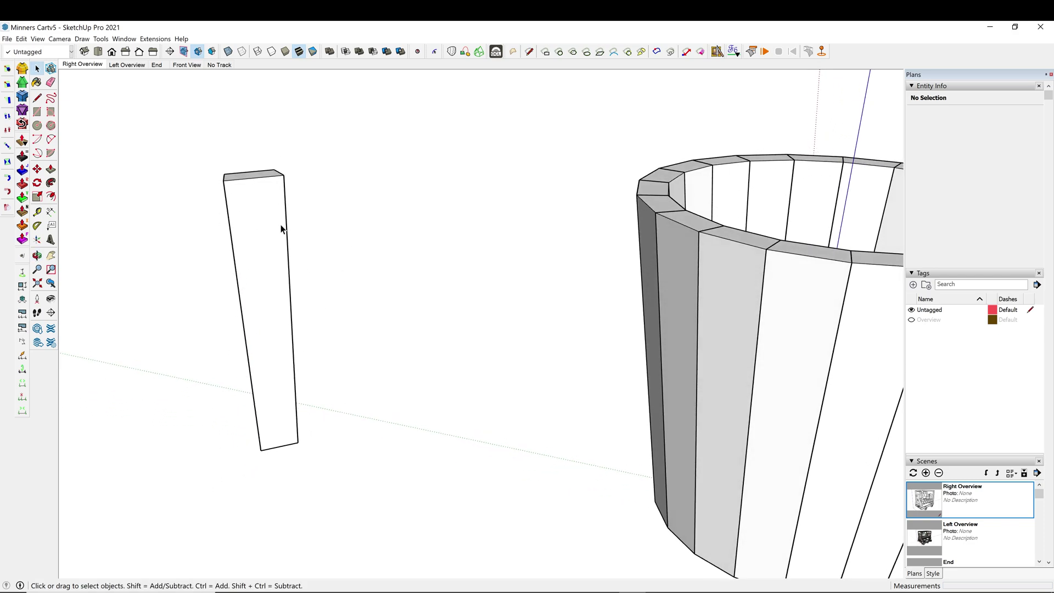
{"action": "middle_click_drag", "start_coordinate": [281, 229], "coordinate": [176, 214]}
{"action": "scroll", "coordinate": [193, 273], "scroll_direction": "up", "scroll_amount": 3}
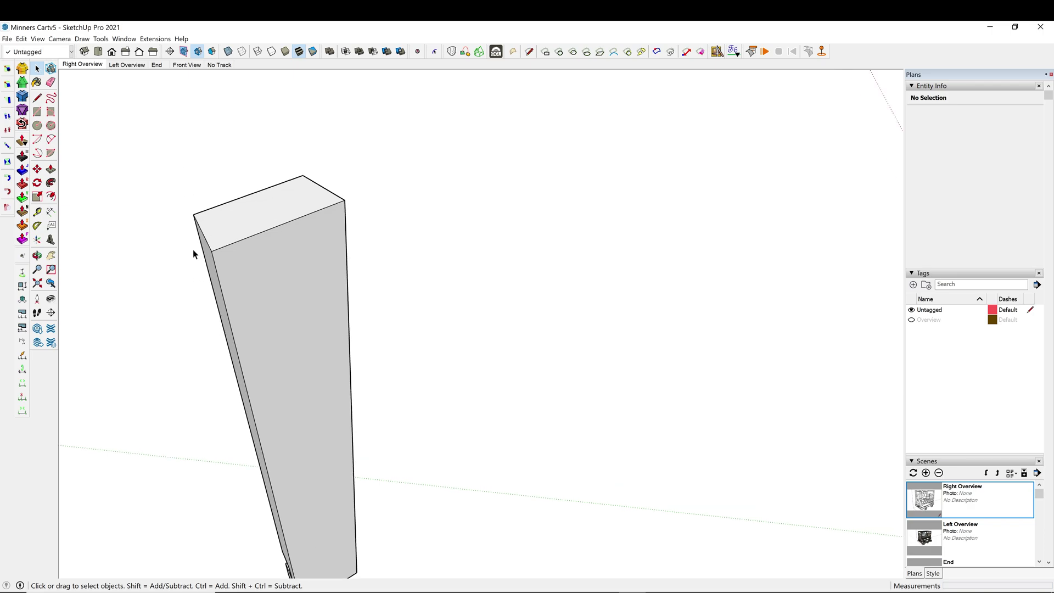
{"action": "scroll", "coordinate": [394, 280], "scroll_direction": "down", "scroll_amount": 3}
{"action": "middle_click_drag", "start_coordinate": [518, 296], "coordinate": [366, 378]}
Measure the bevel angle between two adjacent edges of the stave's top face with the Protractor
{"action": "key", "text": "shift+p"}
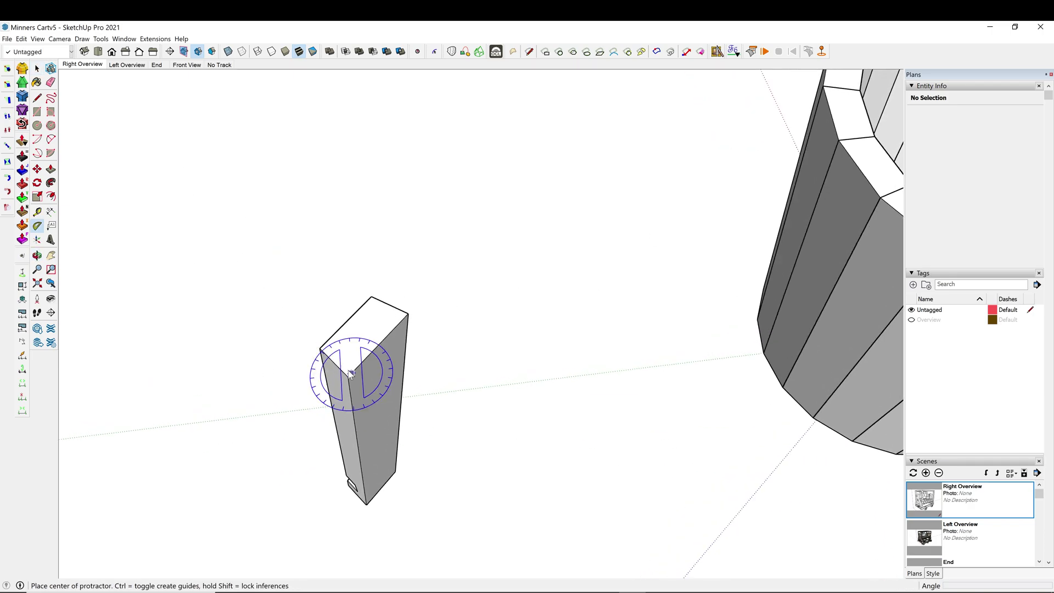
{"action": "left_click", "coordinate": [348, 376]}
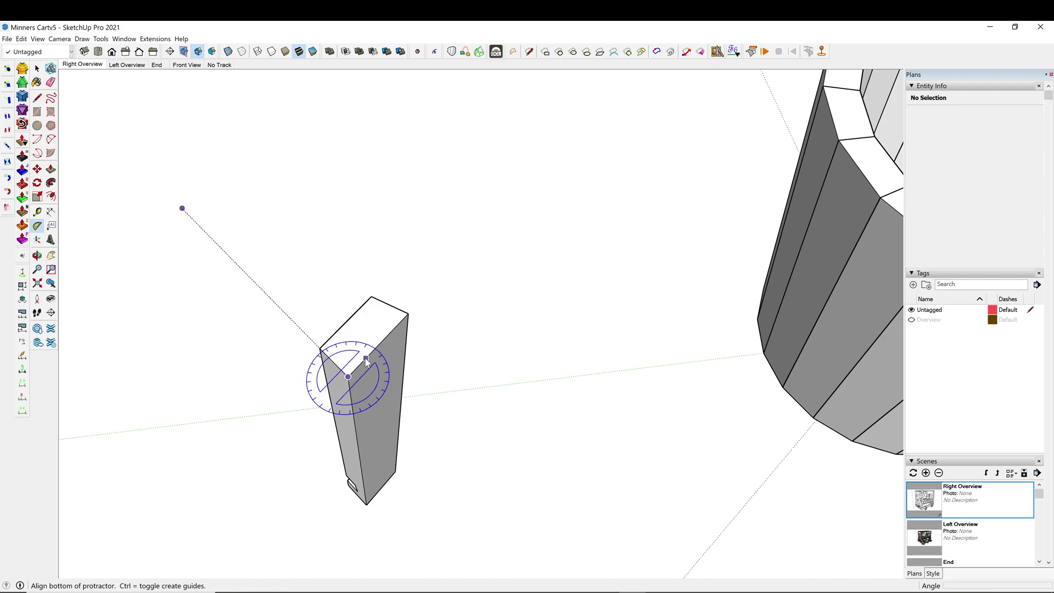
{"action": "left_click", "coordinate": [366, 358]}
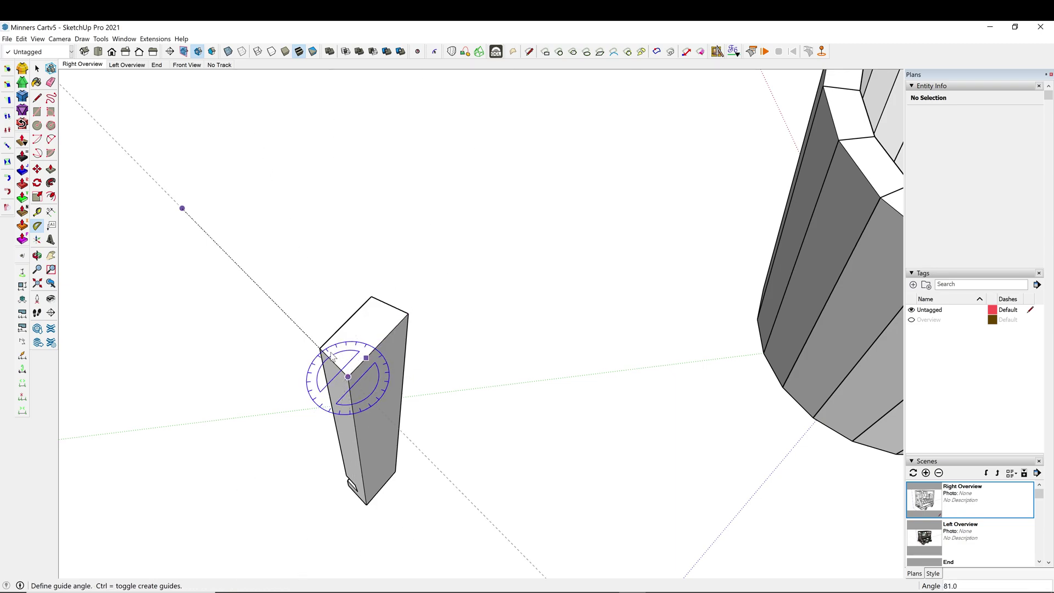
{"action": "left_click", "coordinate": [328, 357]}
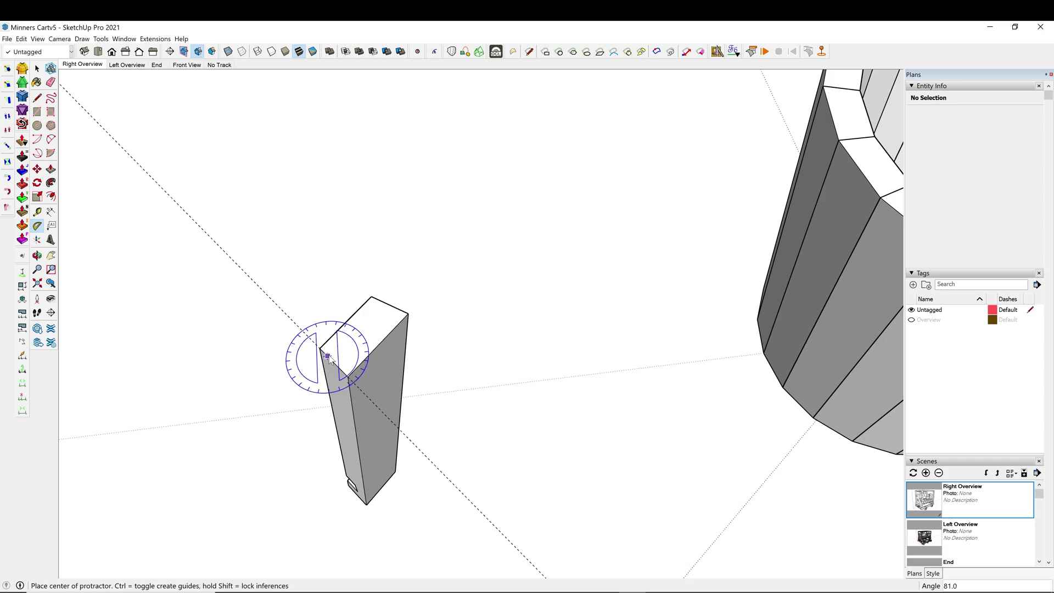
{"action": "scroll", "coordinate": [357, 357], "scroll_direction": "up", "scroll_amount": 3}
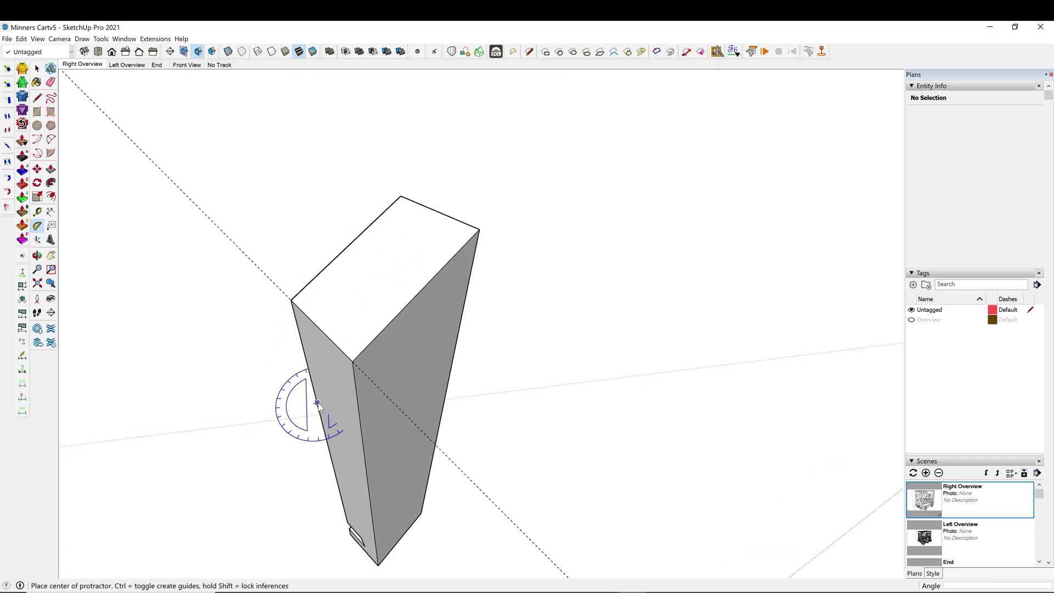
{"action": "middle_click_drag", "start_coordinate": [459, 183], "coordinate": [466, 430]}
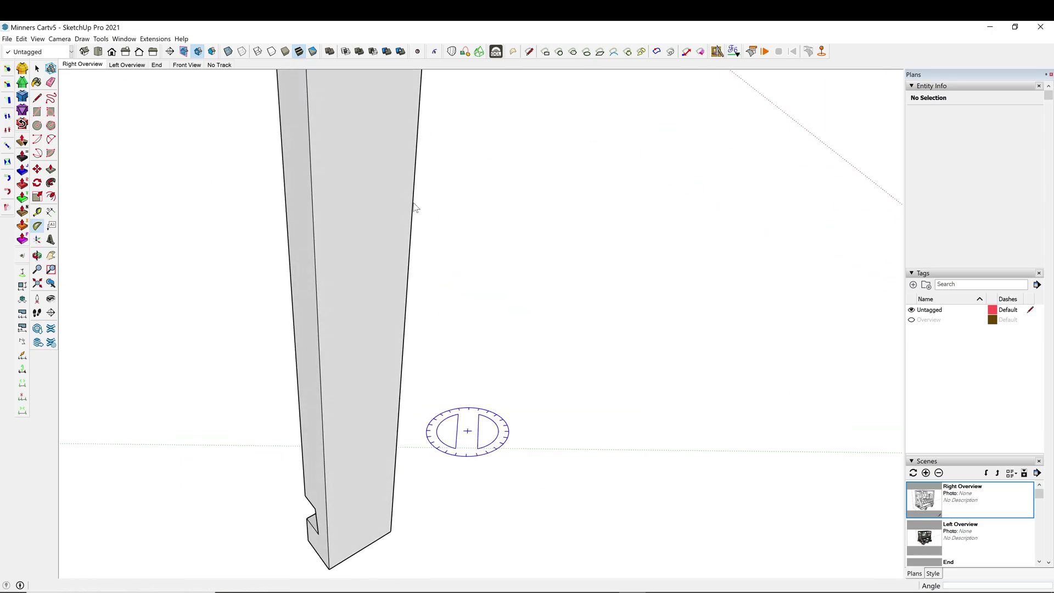
{"action": "scroll", "coordinate": [405, 376], "scroll_direction": "down", "scroll_amount": 3}
{"action": "scroll", "coordinate": [503, 379], "scroll_direction": "down", "scroll_amount": 3}
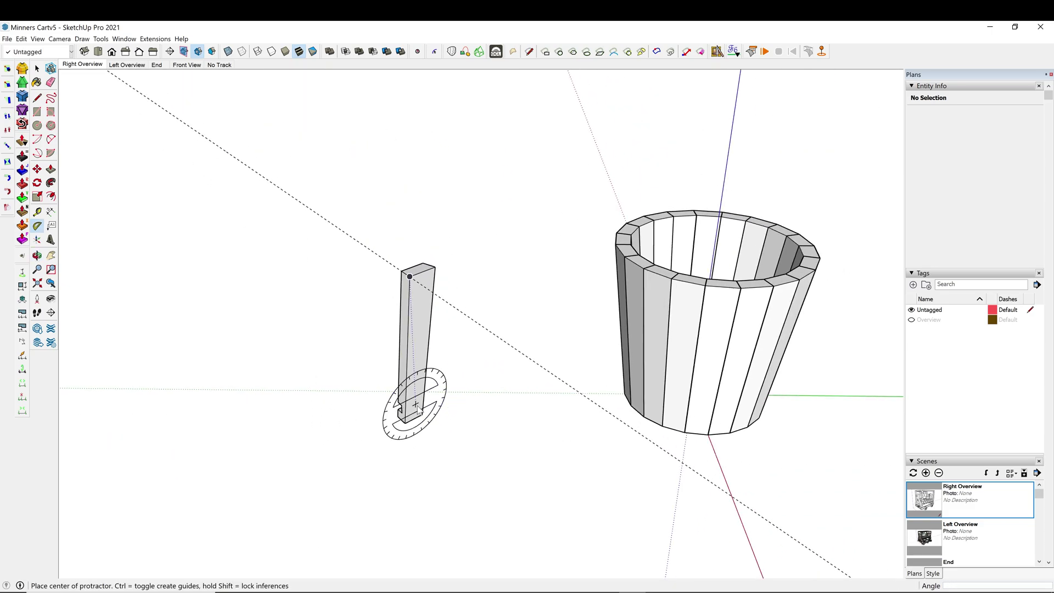
{"action": "middle_click_drag", "start_coordinate": [412, 412], "coordinate": [689, 423]}
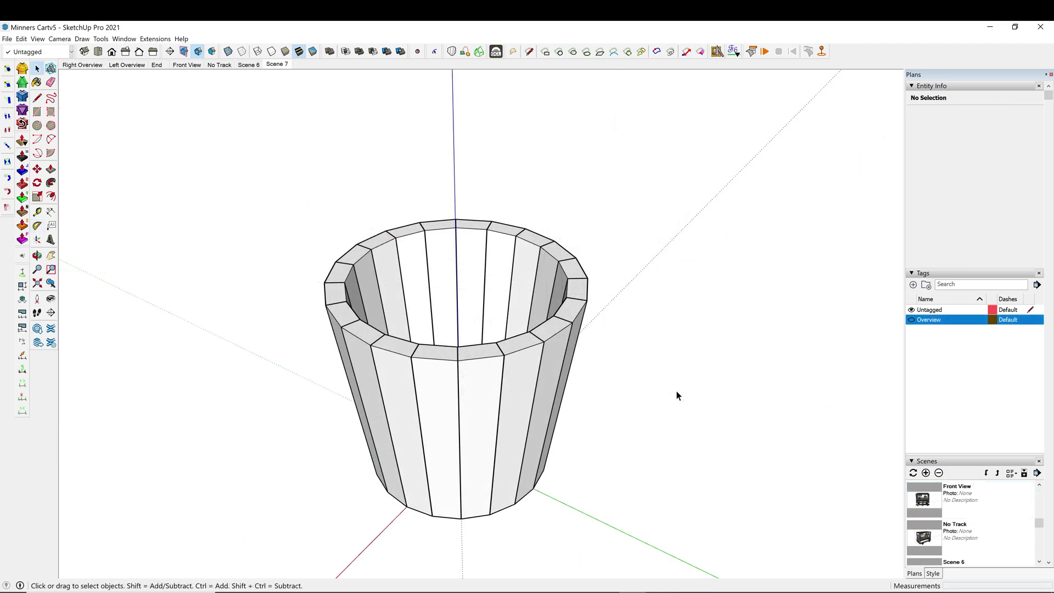
Make two opposite staves of the bucket unique so they can be edited separately from the other staves
{"action": "left_click", "coordinate": [552, 331]}
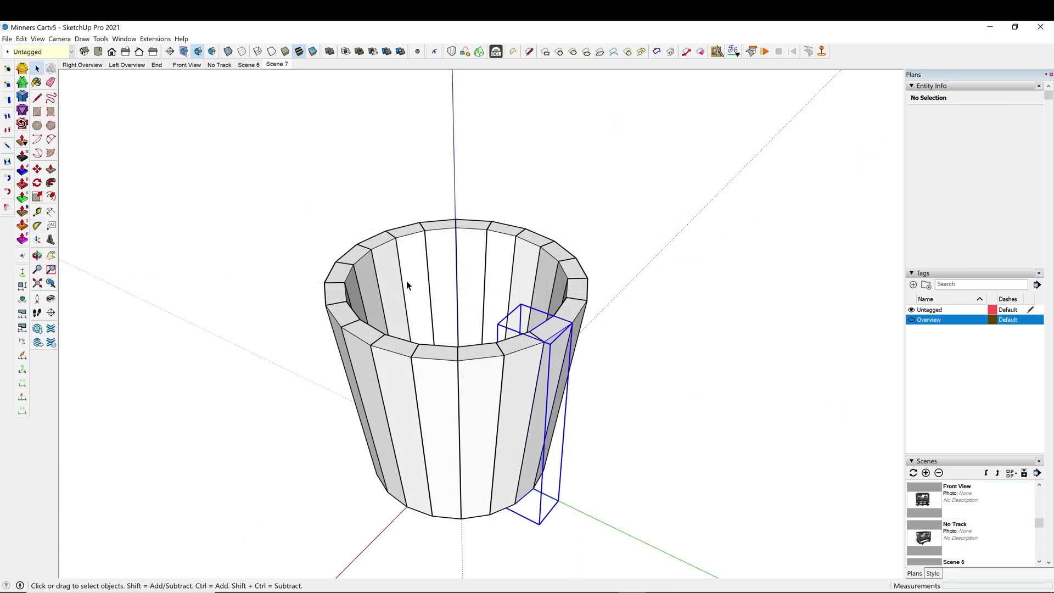
{"action": "left_click", "coordinate": [379, 247], "text": "shift"}
{"action": "right_click", "coordinate": [379, 242]}
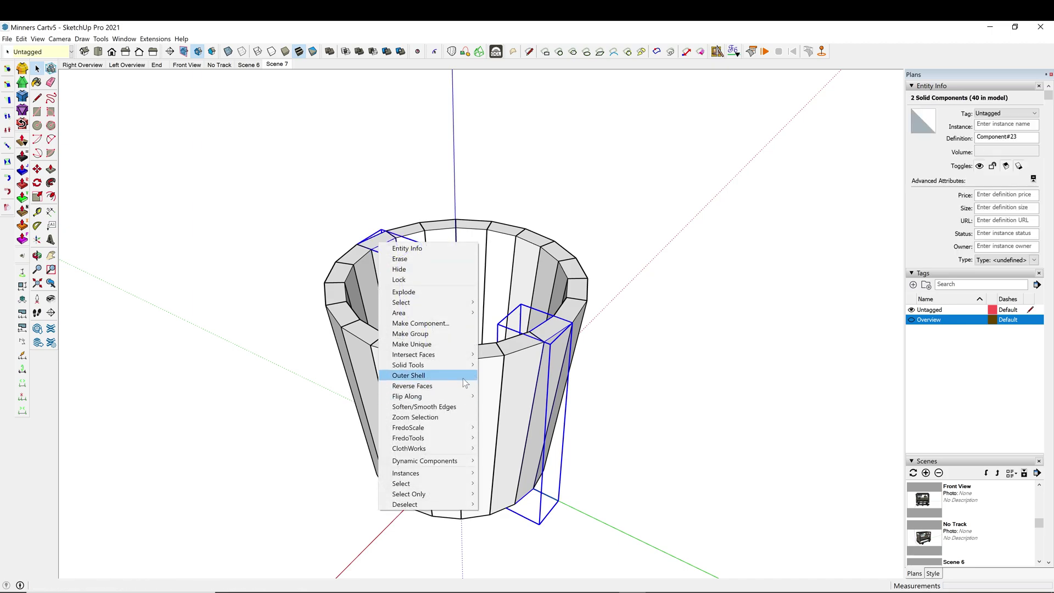
{"action": "left_click", "coordinate": [420, 346]}
Extend the top face of the unique staves upward along their slope with Follow push-pull, setting the offset to 1.75 inches
{"action": "double_click", "coordinate": [545, 334]}
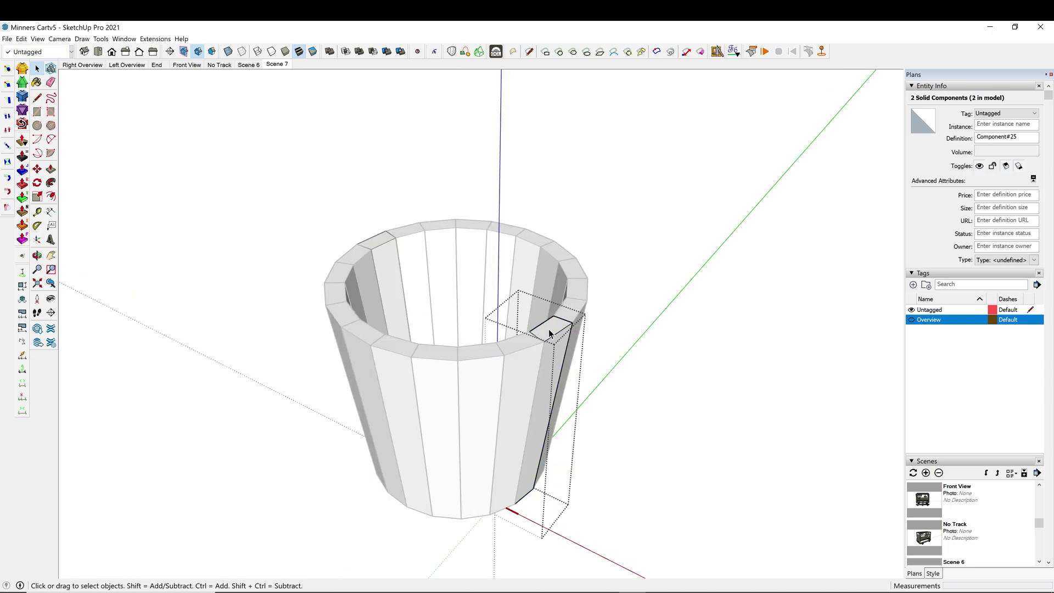
{"action": "left_click", "coordinate": [553, 332]}
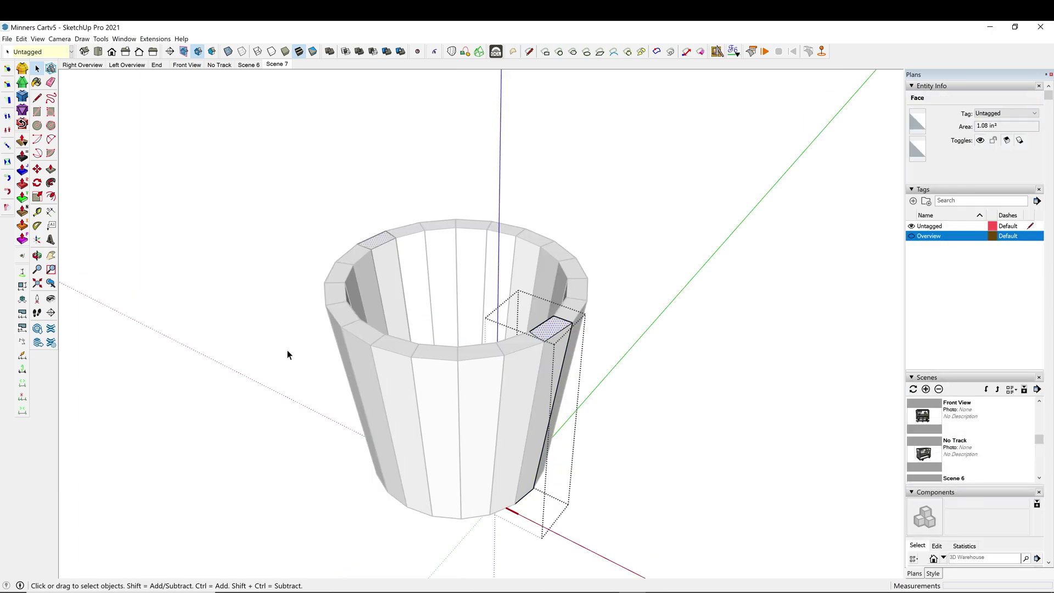
{"action": "left_click", "coordinate": [22, 239]}
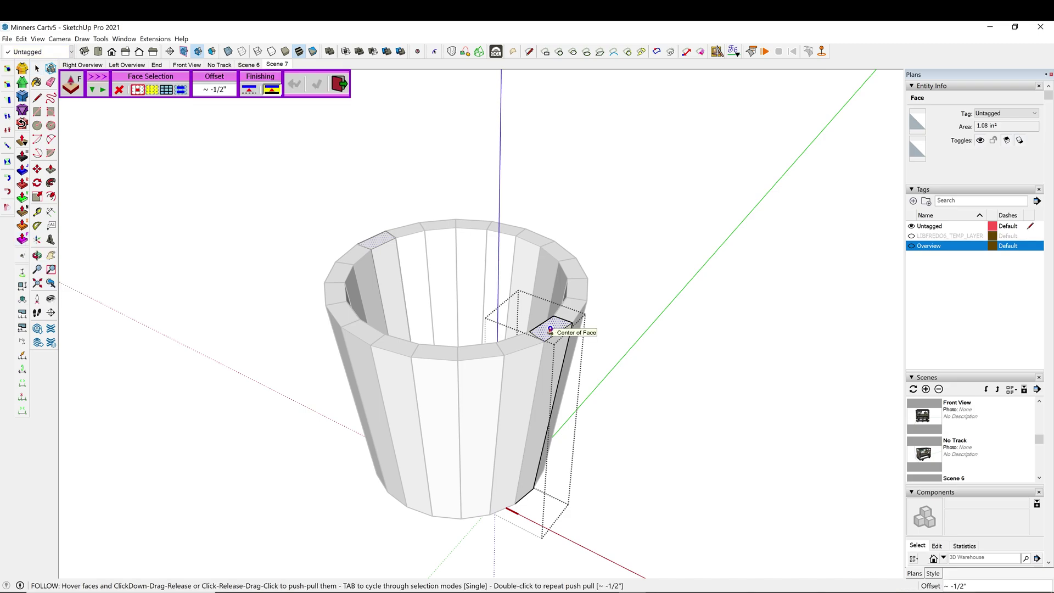
{"action": "left_click", "coordinate": [550, 329]}
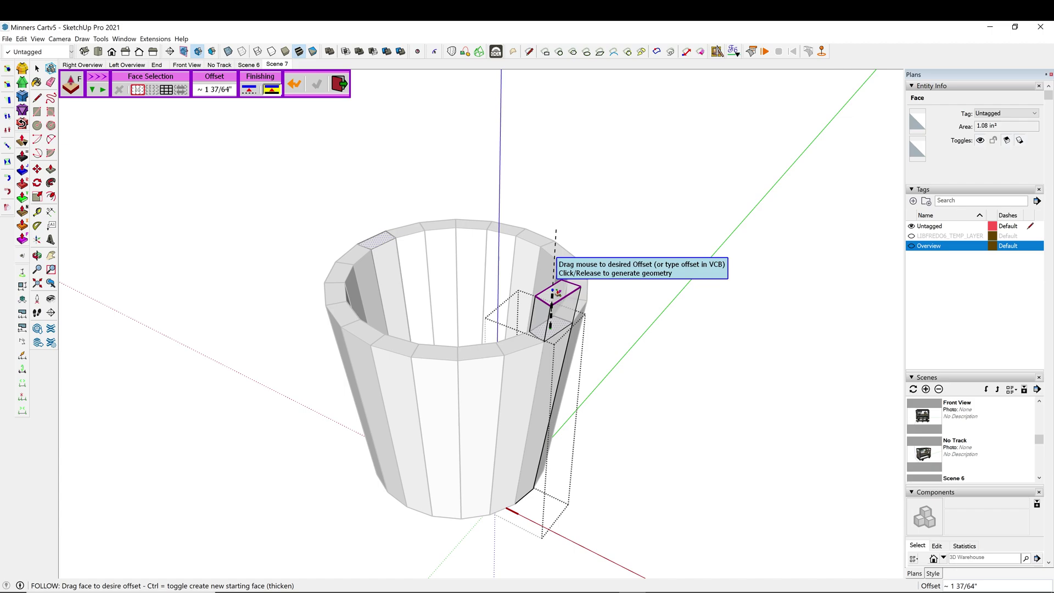
{"action": "key", "text": "Return"}
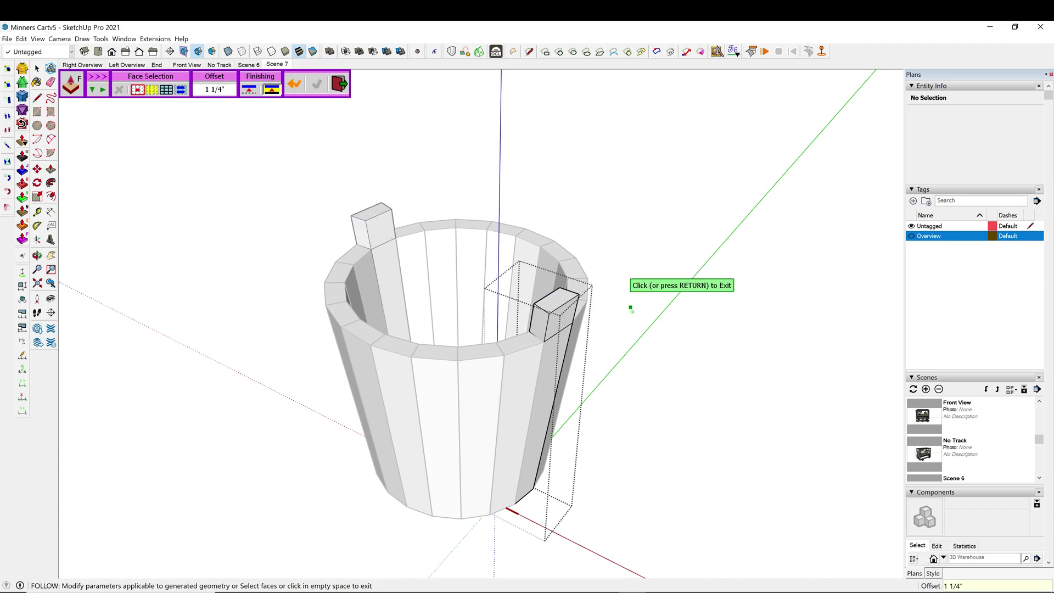
{"action": "left_click", "coordinate": [630, 306]}
{"action": "middle_click_drag", "start_coordinate": [630, 306], "coordinate": [592, 276]}
{"action": "type", "text": "5"}
{"action": "key", "text": "Return"}
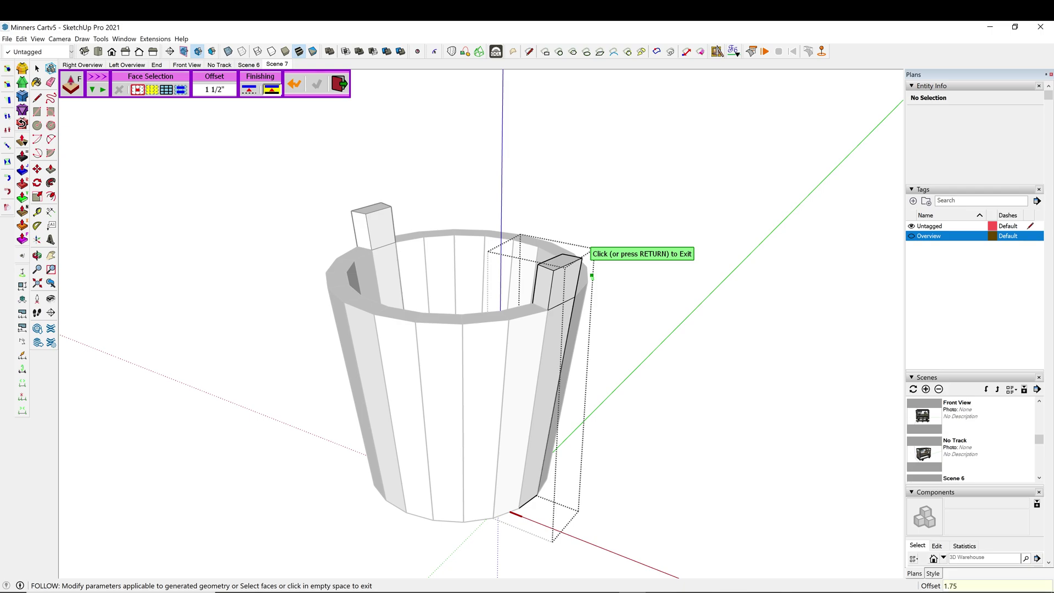
{"action": "key", "text": "Return"}
Erase the leftover seam edges where the extension meets the original stave
{"action": "middle_click_drag", "start_coordinate": [592, 279], "coordinate": [313, 165]}
{"action": "middle_click_drag", "start_coordinate": [371, 271], "coordinate": [560, 331]}
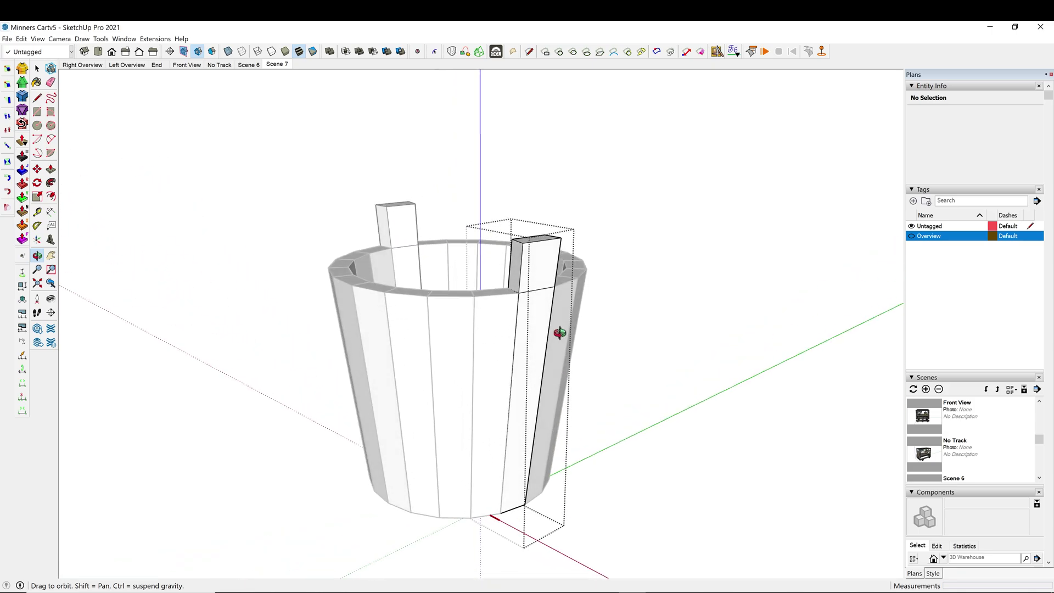
{"action": "key", "text": "space"}
{"action": "left_click", "coordinate": [536, 238]}
{"action": "key", "text": "e"}
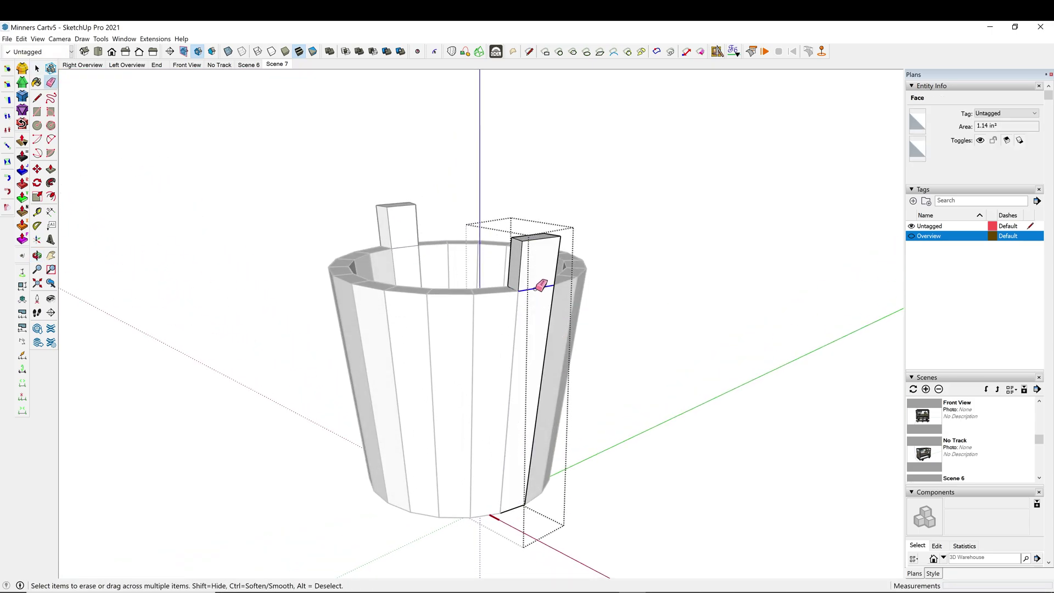
{"action": "mouse_move", "coordinate": [541, 282]}
{"action": "middle_mouse_down"}
{"action": "mouse_move", "coordinate": [483, 370]}
{"action": "mouse_move", "coordinate": [522, 356]}
{"action": "mouse_move", "coordinate": [607, 258]}
{"action": "mouse_move", "coordinate": [374, 284]}
{"action": "mouse_move", "coordinate": [576, 360]}
{"action": "mouse_move", "coordinate": [406, 357]}
{"action": "middle_mouse_up"}
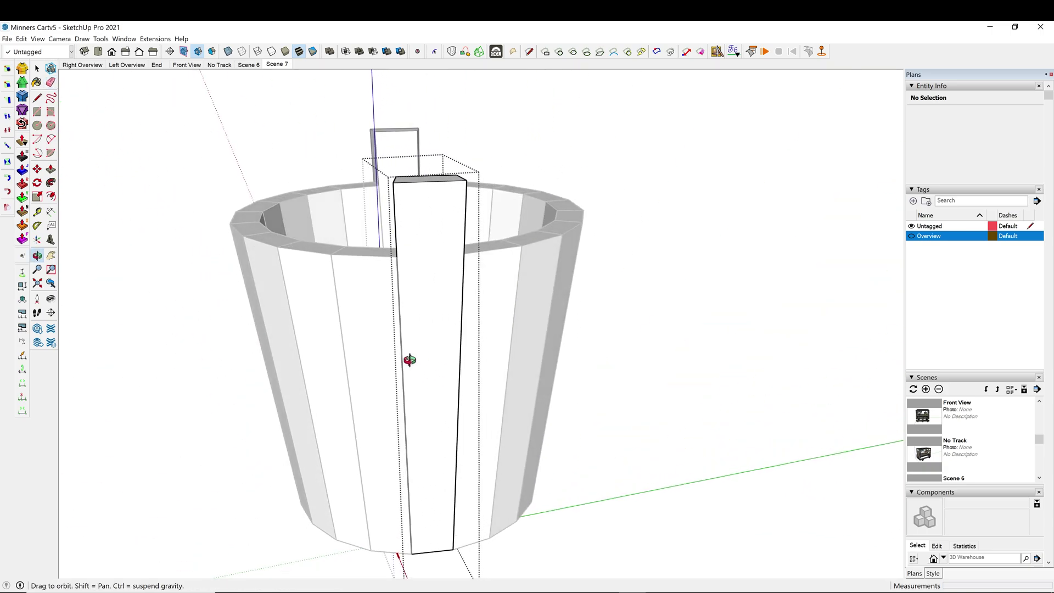
Place a guide down the centre of the stave's outer face and a horizontal guide 13/16 inch below its top edge
{"action": "key", "text": "space"}
{"action": "middle_click_drag", "start_coordinate": [445, 245], "coordinate": [413, 245]}
{"action": "key", "text": "t"}
{"action": "left_click", "coordinate": [432, 211]}
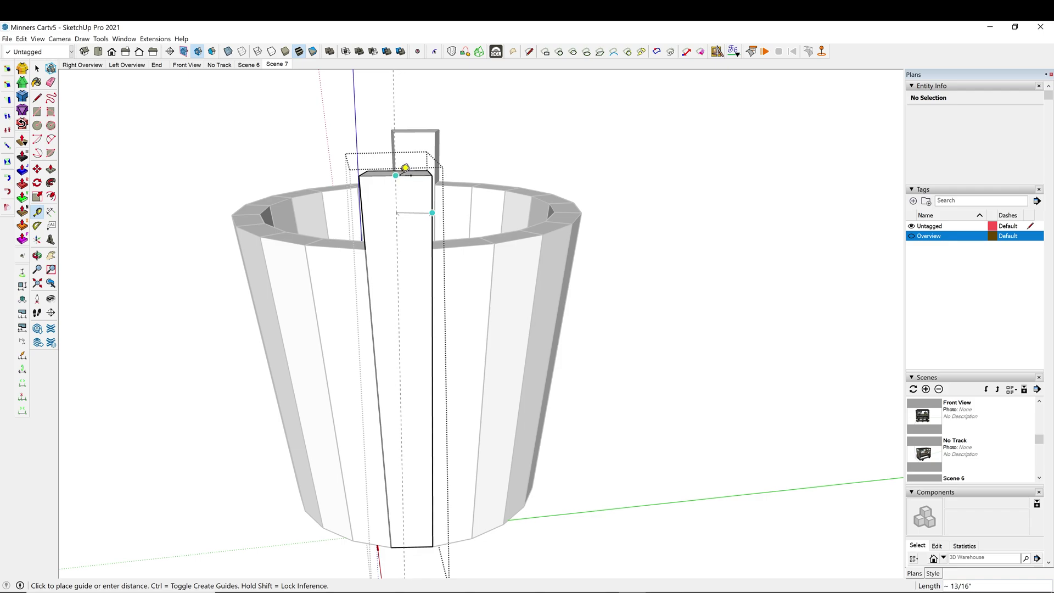
{"action": "left_click", "coordinate": [405, 168]}
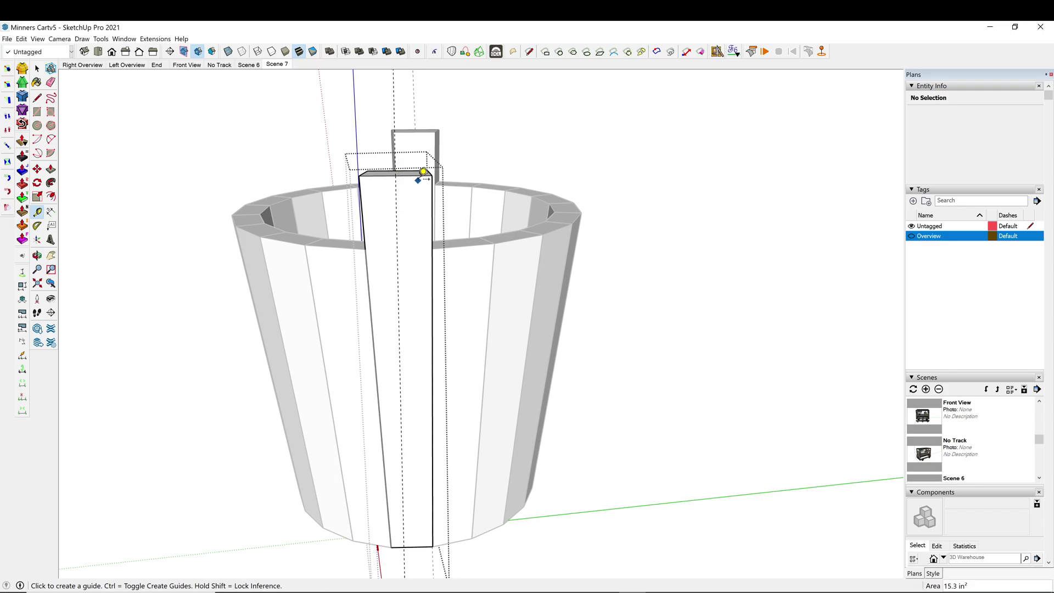
{"action": "left_click", "coordinate": [422, 171]}
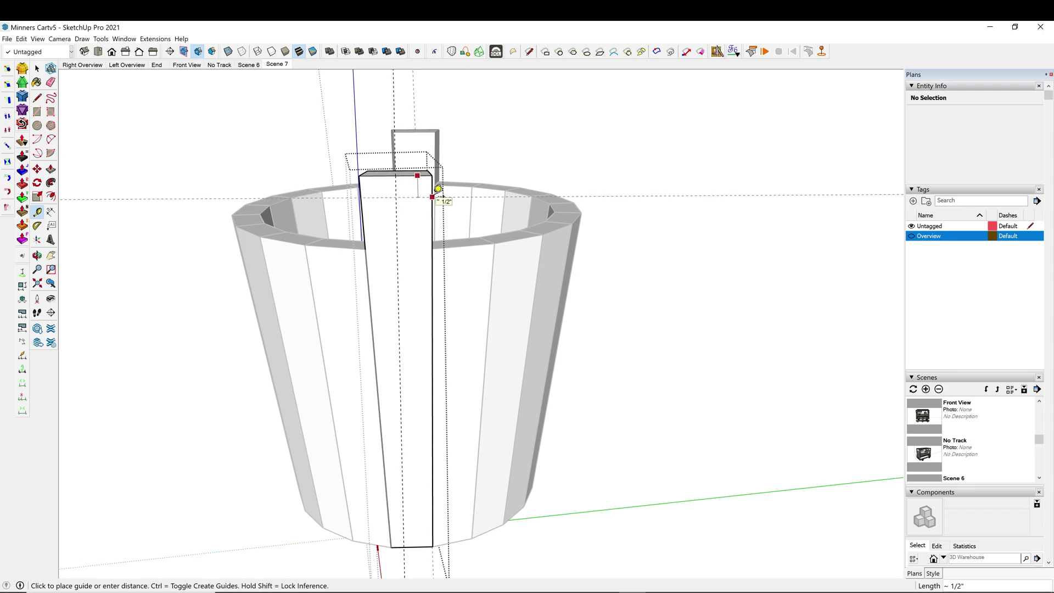
{"action": "type", "text": "13/16"}
{"action": "key", "text": "Return"}
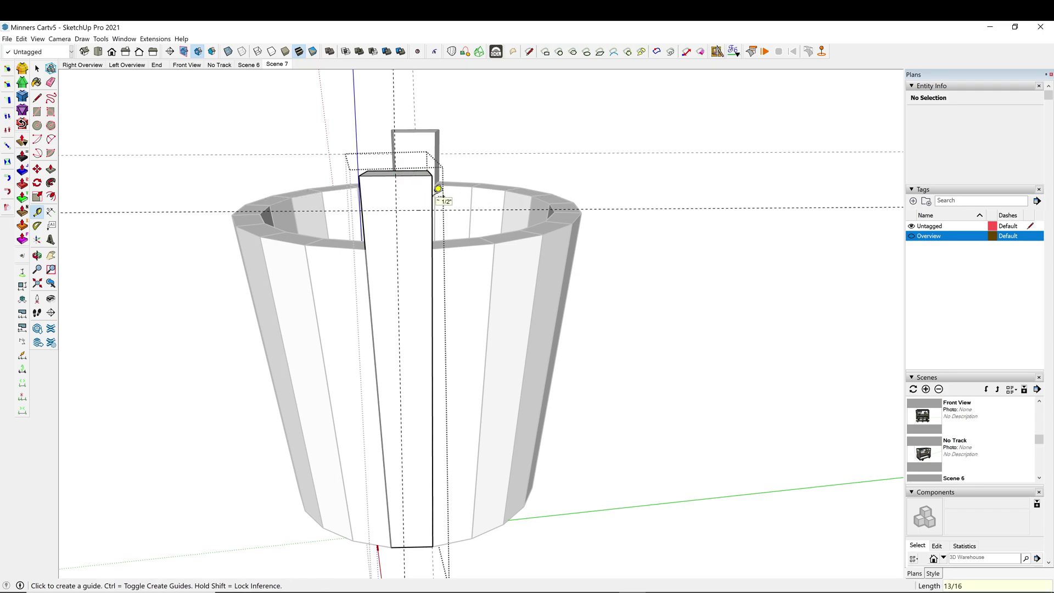
Draw a circle with a 3/8 inch radius centred on the guide intersection on the extended stave's outer face
{"action": "key", "text": "c"}
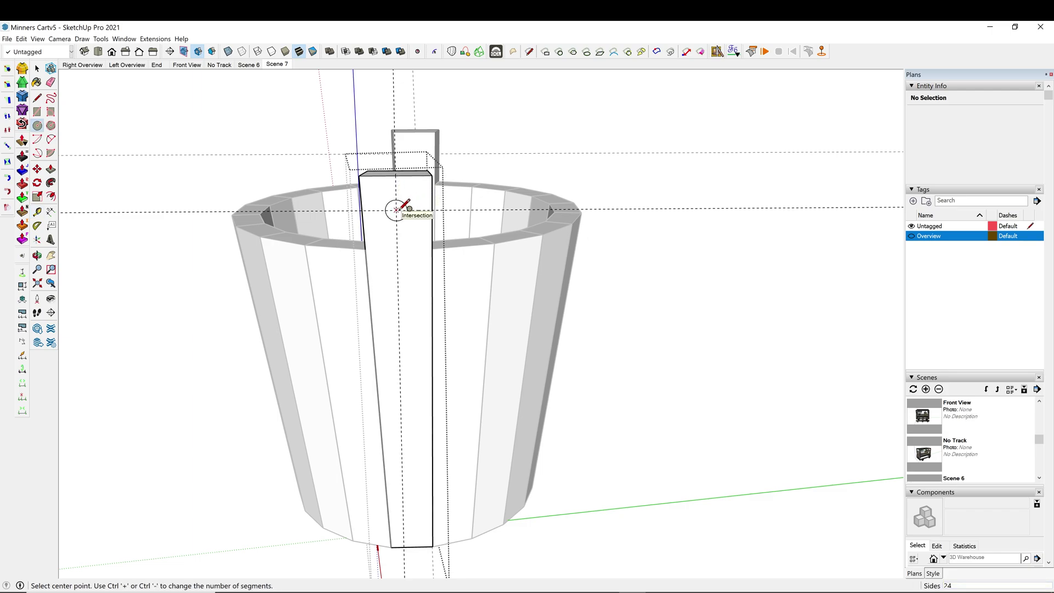
{"action": "left_click", "coordinate": [396, 211]}
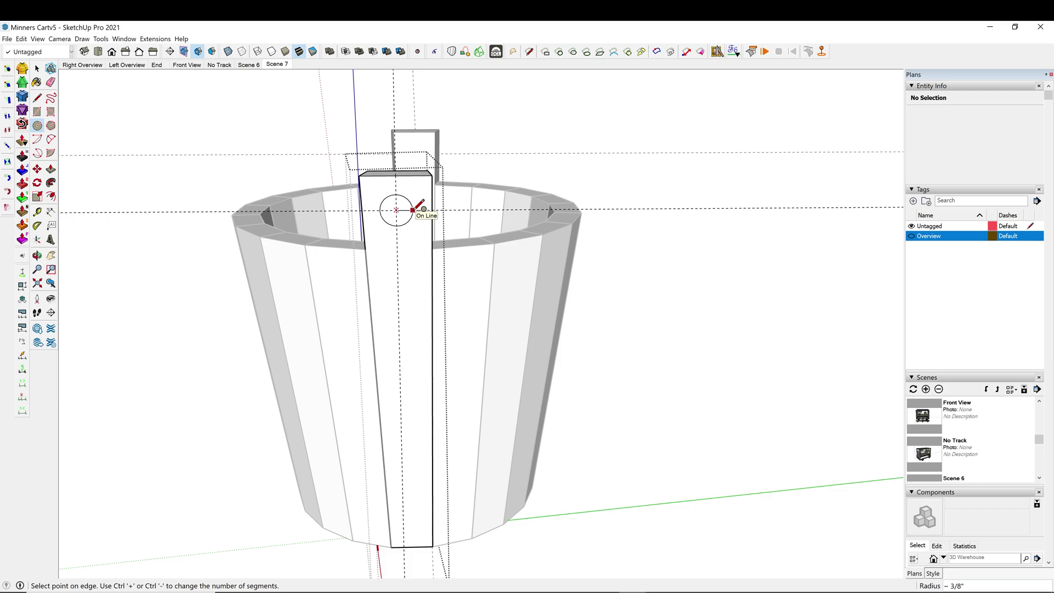
{"action": "left_click", "coordinate": [413, 210]}
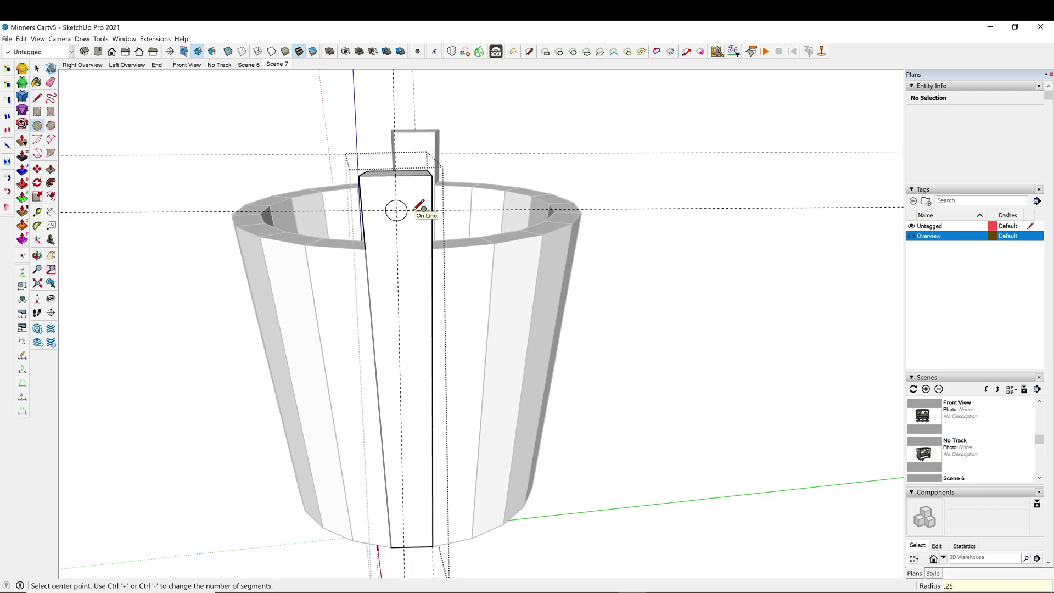
{"action": "scroll", "coordinate": [409, 208], "scroll_direction": "up", "scroll_amount": 3}
{"action": "middle_click_drag", "start_coordinate": [400, 229], "coordinate": [333, 208]}
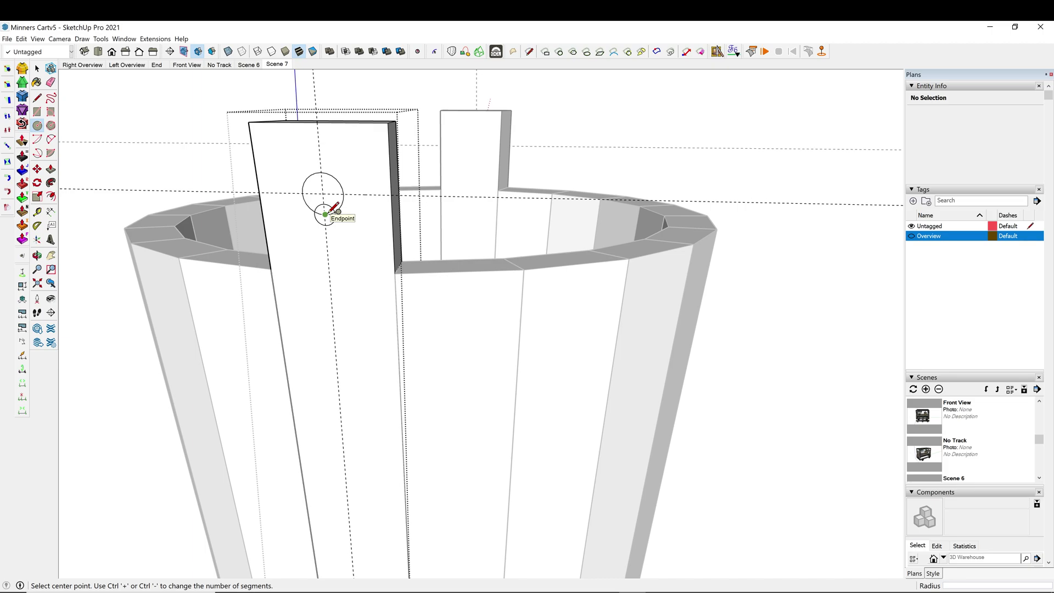
{"action": "type", "text": "3/8"}
{"action": "key", "text": "Return"}
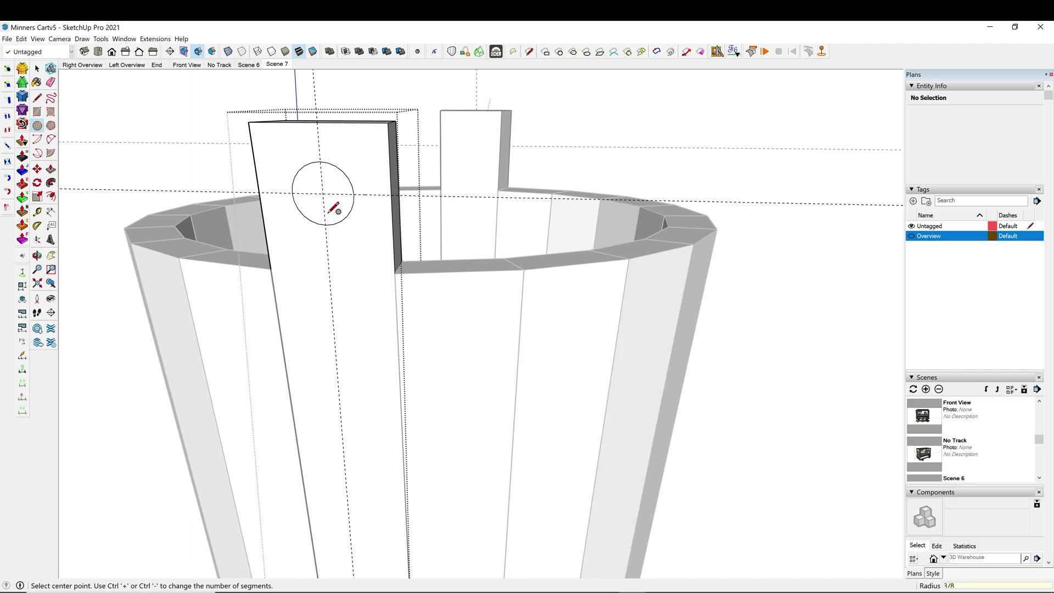
Push the circle through the stave's full thickness to open a hole, and clear the guides
{"action": "middle_click_drag", "start_coordinate": [329, 225], "coordinate": [266, 250]}
{"action": "key", "text": "p"}
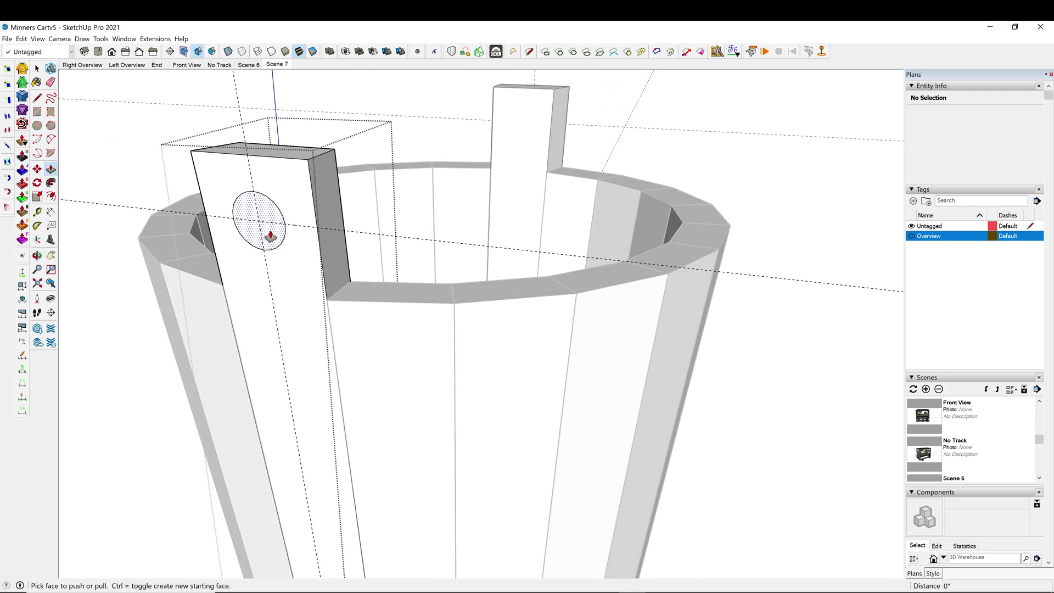
{"action": "left_click", "coordinate": [271, 235]}
{"action": "left_click", "coordinate": [363, 217]}
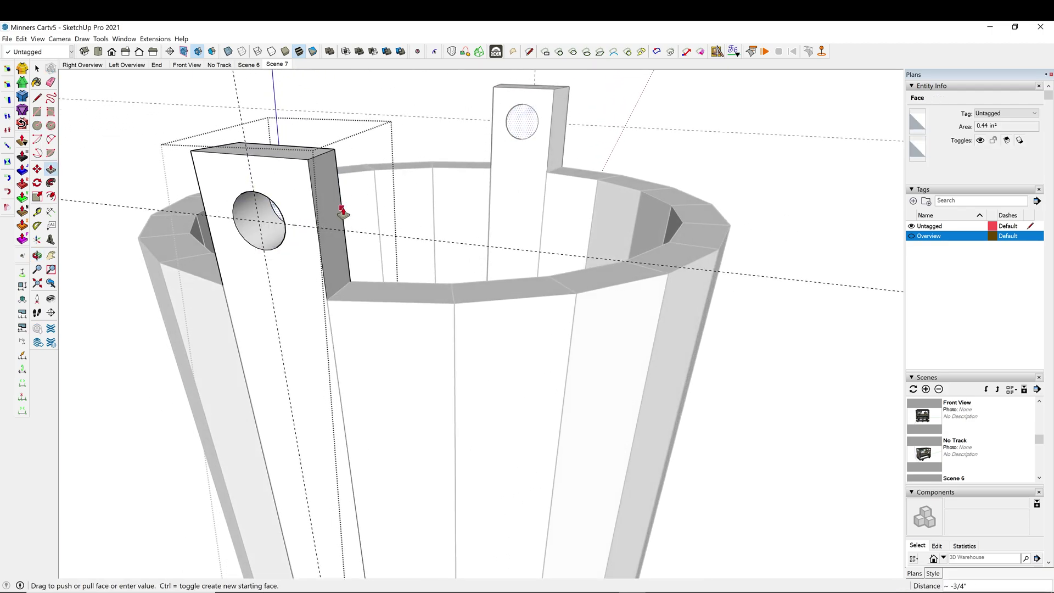
{"action": "middle_click_drag", "start_coordinate": [335, 239], "coordinate": [426, 381]}
{"action": "key", "text": "space"}
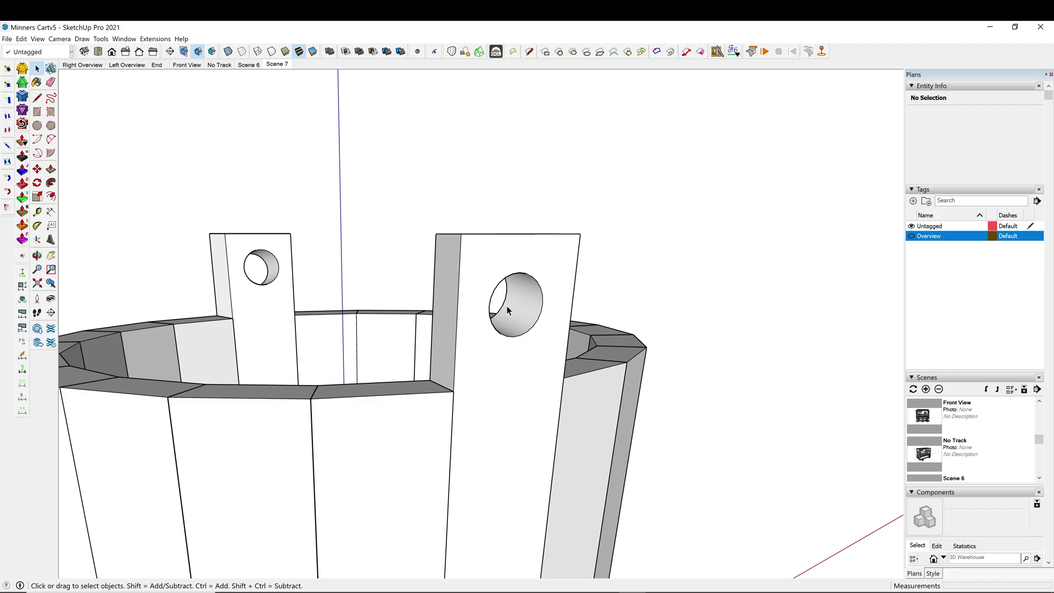
Draw diagonal lines about 21/32 inch and 41/64 inch long across the two top corners of the extended stave's outer face
{"action": "middle_click_drag", "start_coordinate": [506, 311], "coordinate": [391, 324]}
{"action": "key", "text": "l"}
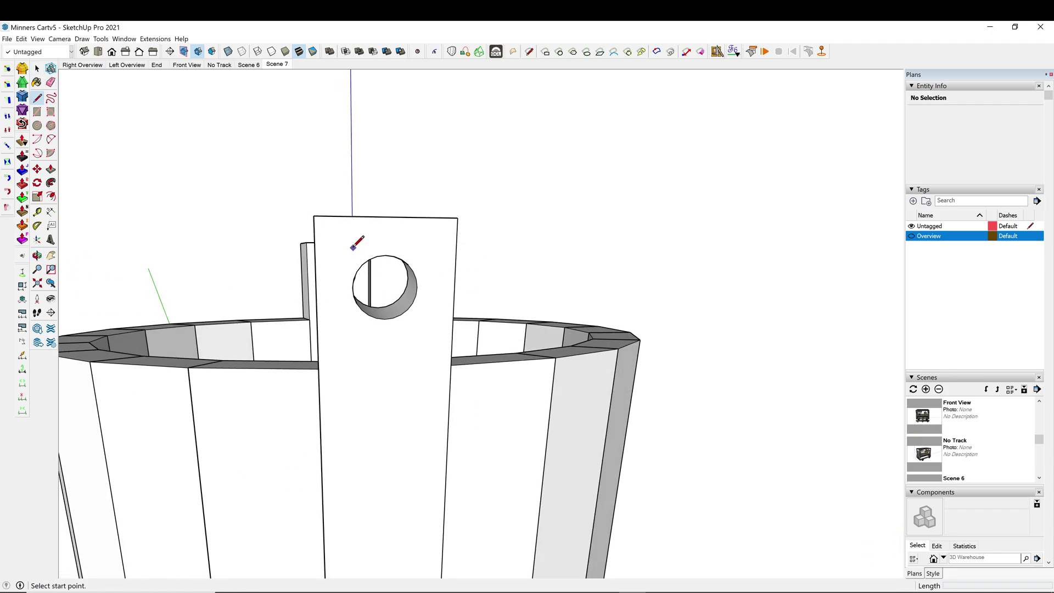
{"action": "left_click", "coordinate": [354, 216]}
{"action": "key", "text": "space"}
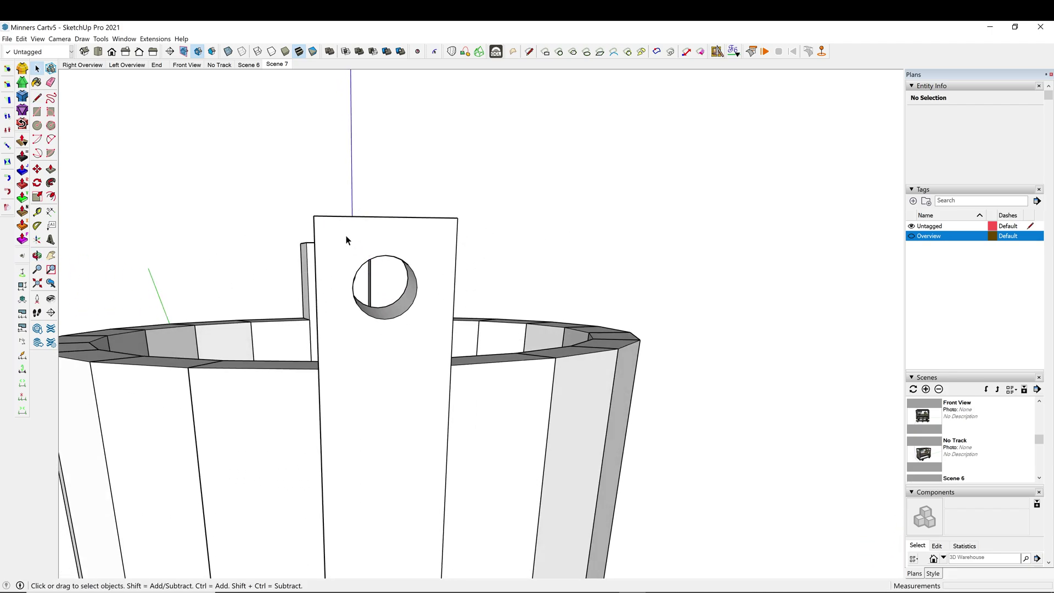
{"action": "left_click", "coordinate": [346, 239]}
{"action": "triple_click", "coordinate": [346, 236]}
{"action": "key", "text": "l"}
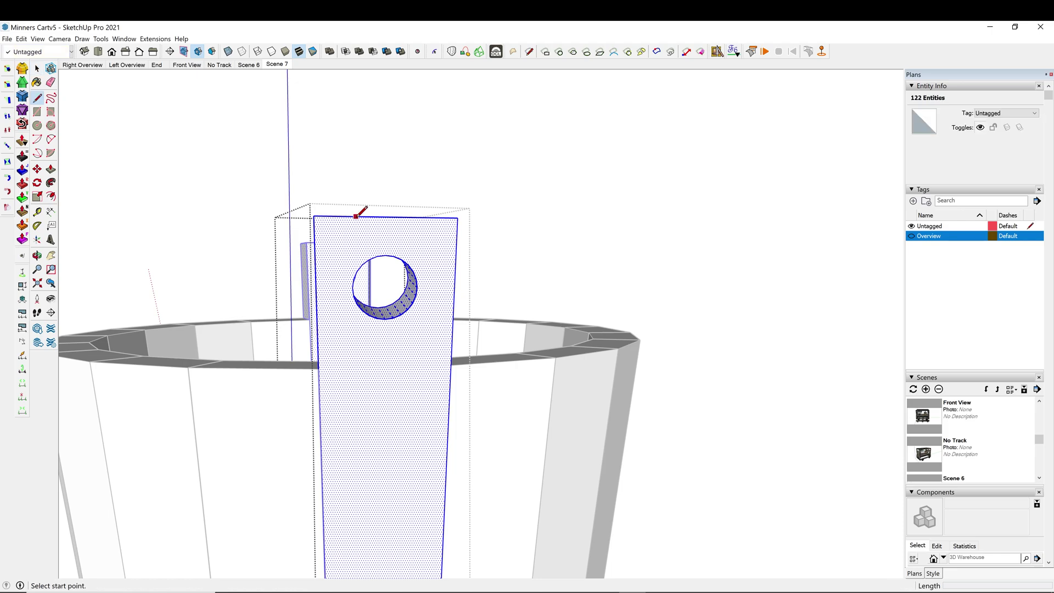
{"action": "left_click", "coordinate": [351, 218]}
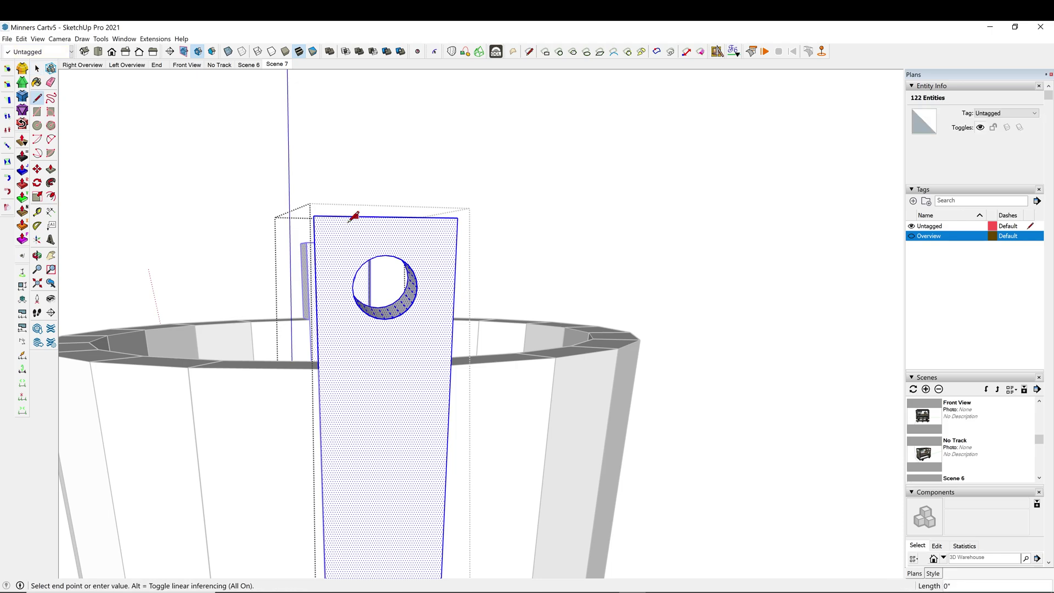
{"action": "left_click", "coordinate": [315, 252]}
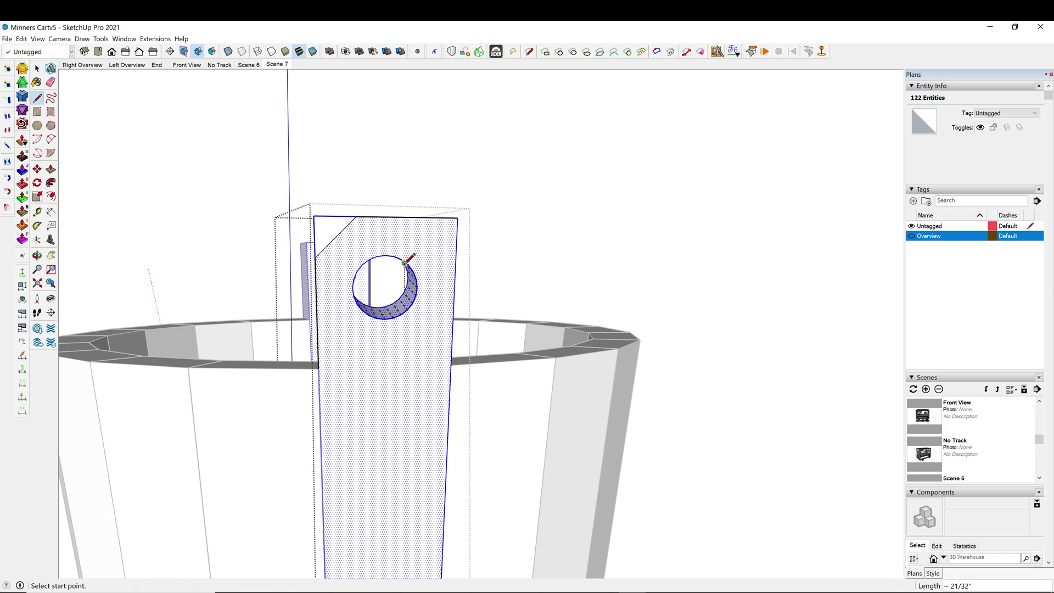
{"action": "left_click", "coordinate": [419, 217]}
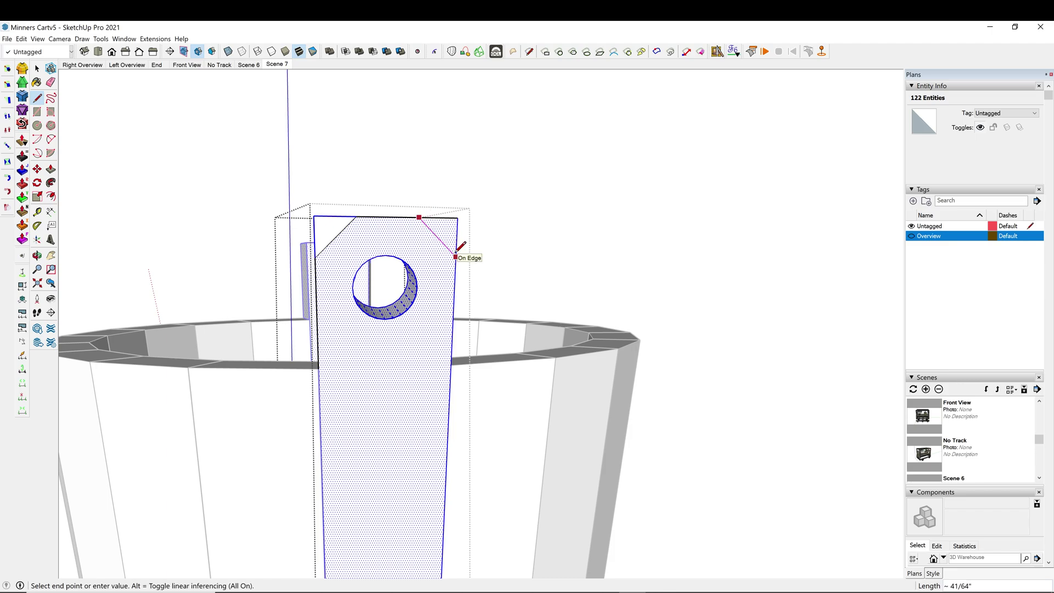
{"action": "left_click", "coordinate": [455, 256]}
{"action": "key", "text": "space"}
{"action": "key", "text": "Escape"}
Copy the short top edge at one corner of the extended stave to both ends of that corner's diagonal line
{"action": "middle_click_drag", "start_coordinate": [465, 261], "coordinate": [610, 339]}
{"action": "key", "text": "l"}
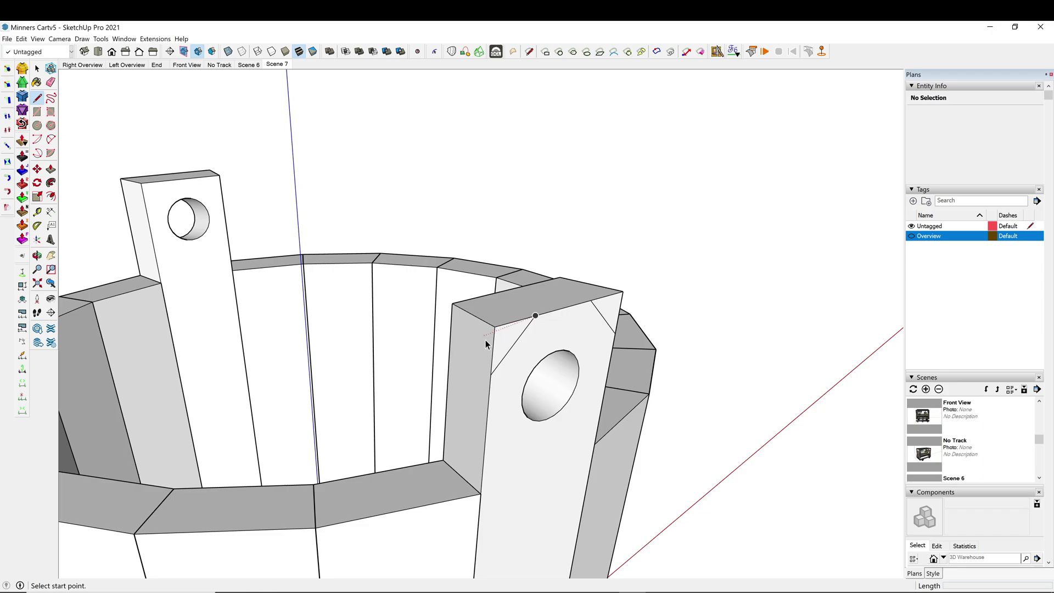
{"action": "key", "text": "space"}
{"action": "double_click", "coordinate": [507, 349]}
{"action": "left_click", "coordinate": [491, 324]}
{"action": "key", "text": "m"}
{"action": "left_click", "coordinate": [495, 327]}
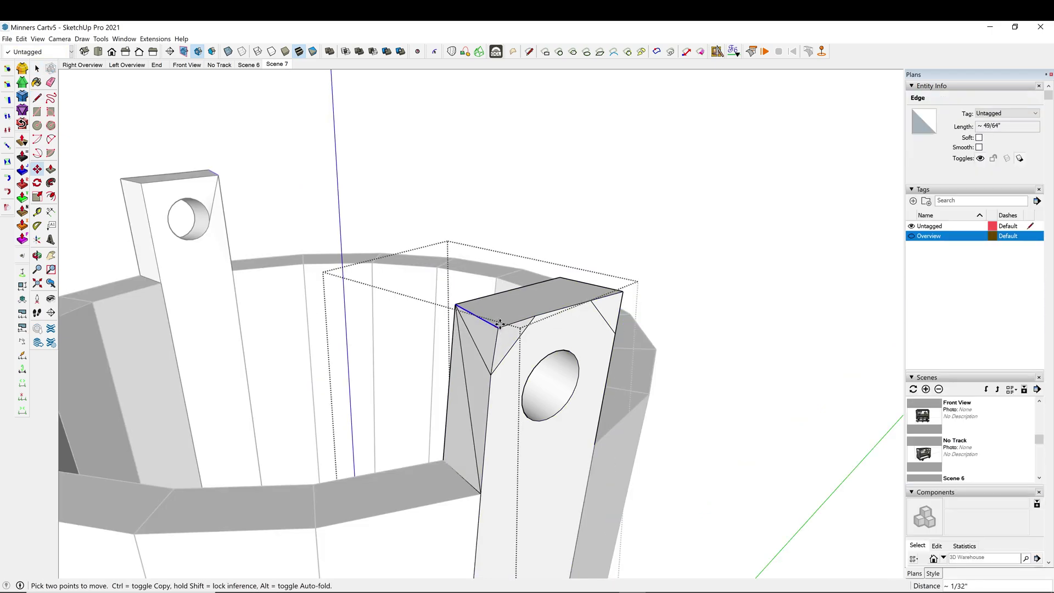
{"action": "left_click", "coordinate": [500, 324]}
{"action": "key", "text": "ctrl"}
{"action": "left_click", "coordinate": [533, 314]}
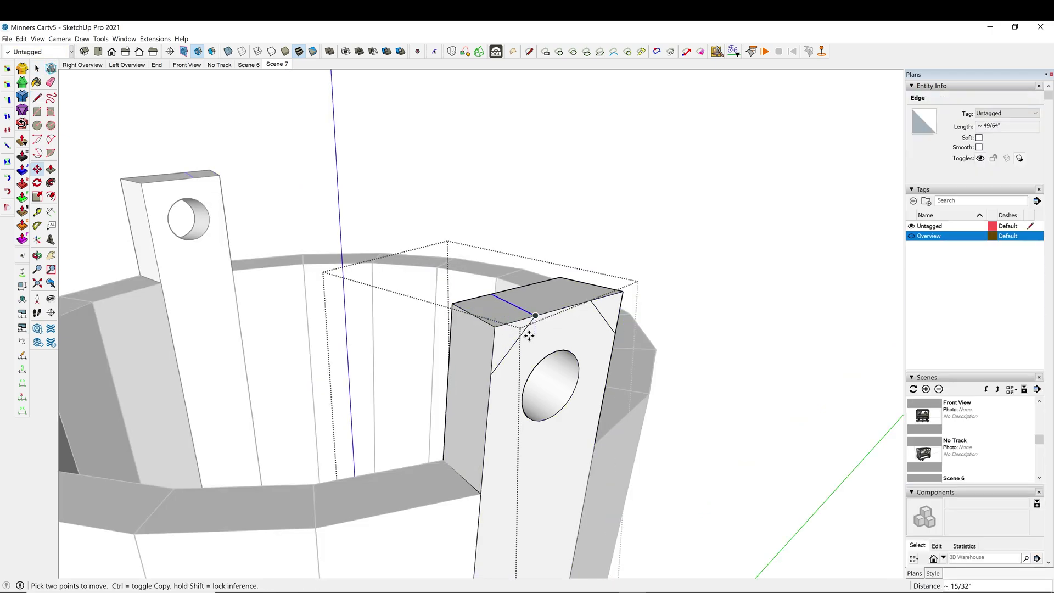
{"action": "left_click", "coordinate": [536, 315]}
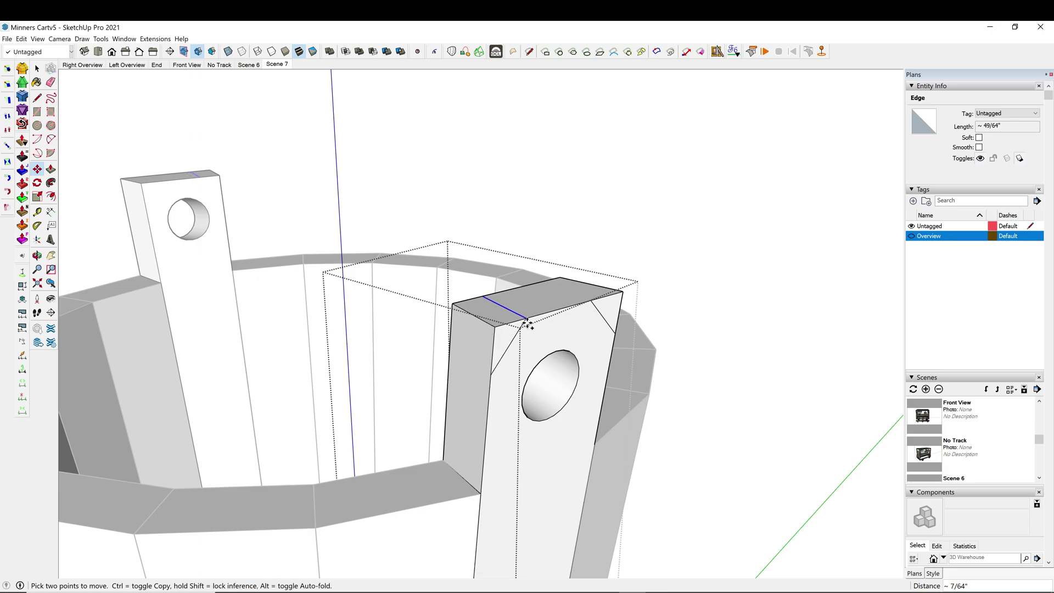
{"action": "key", "text": "ctrl"}
{"action": "left_click", "coordinate": [490, 374]}
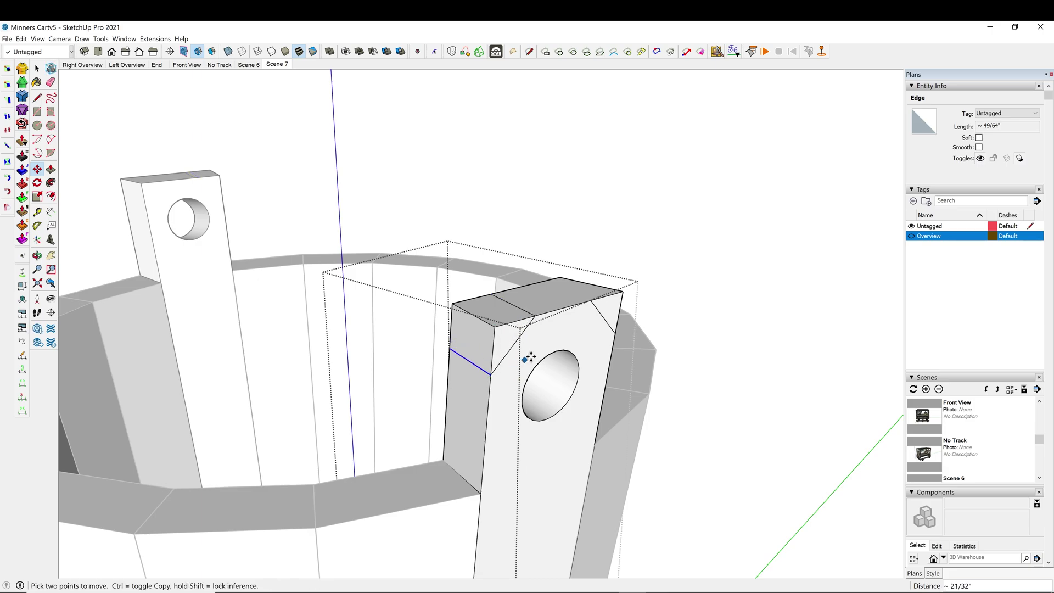
{"action": "middle_click_drag", "start_coordinate": [491, 374], "coordinate": [217, 338]}
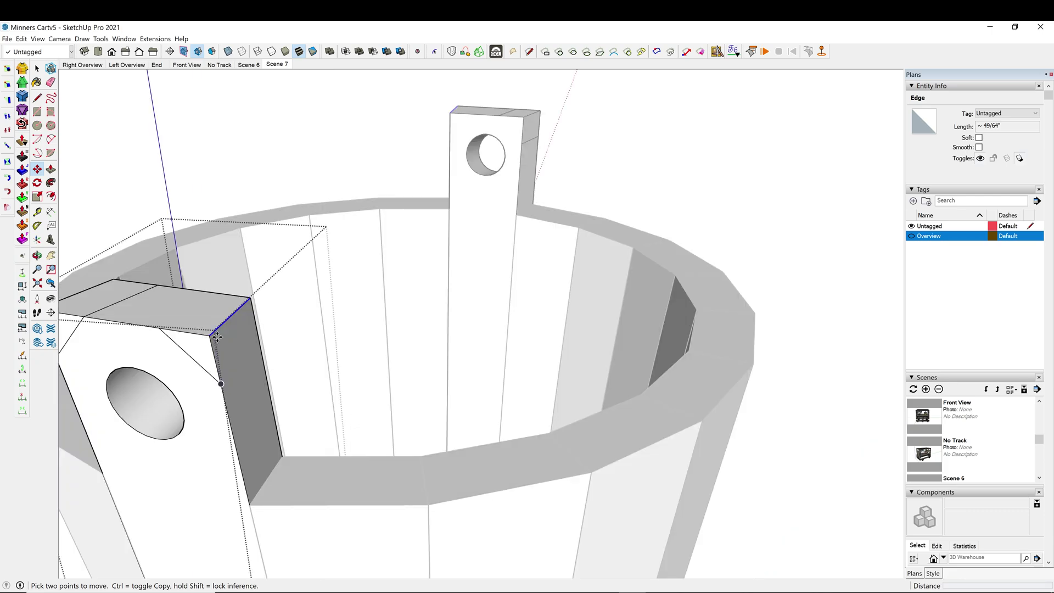
Copy the short top edge at the extended stave's opposite corner to both ends of that corner's diagonal line
{"action": "left_click", "coordinate": [209, 335]}
{"action": "key", "text": "ctrl"}
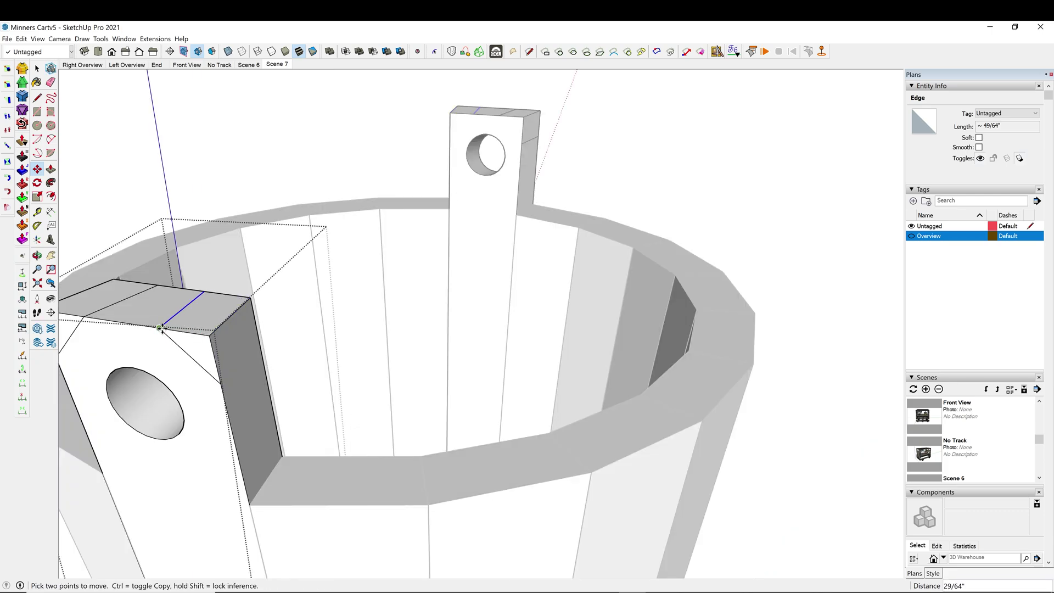
{"action": "left_click", "coordinate": [219, 383]}
Erase the outer edges of that top corner of the extended stave, outside its diagonal line
{"action": "middle_click_drag", "start_coordinate": [219, 383], "coordinate": [246, 359]}
{"action": "key", "text": "space"}
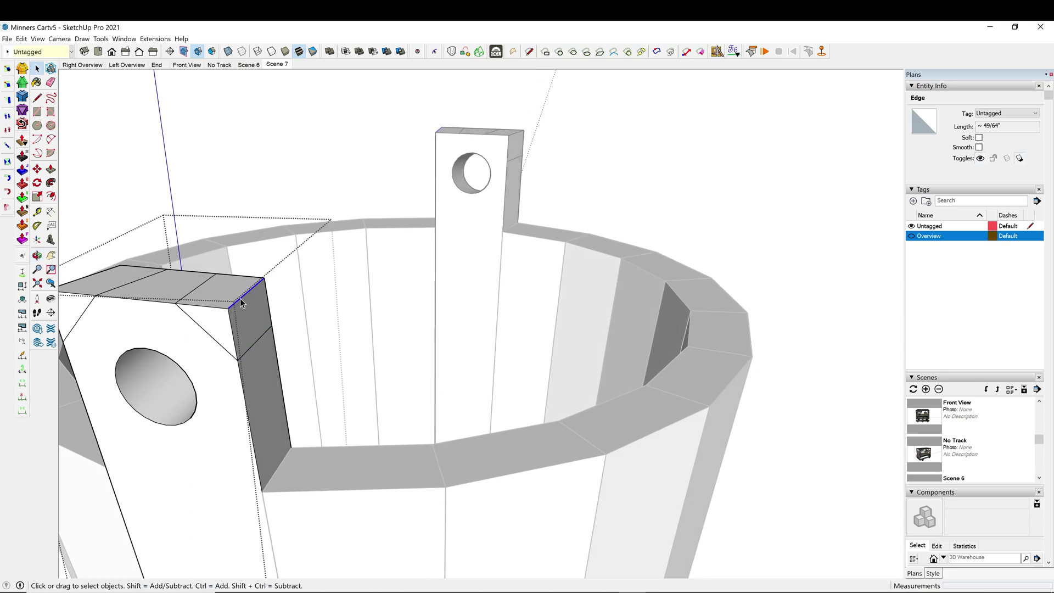
{"action": "key", "text": "Delete"}
{"action": "left_click", "coordinate": [227, 312]}
{"action": "key", "text": "Delete"}
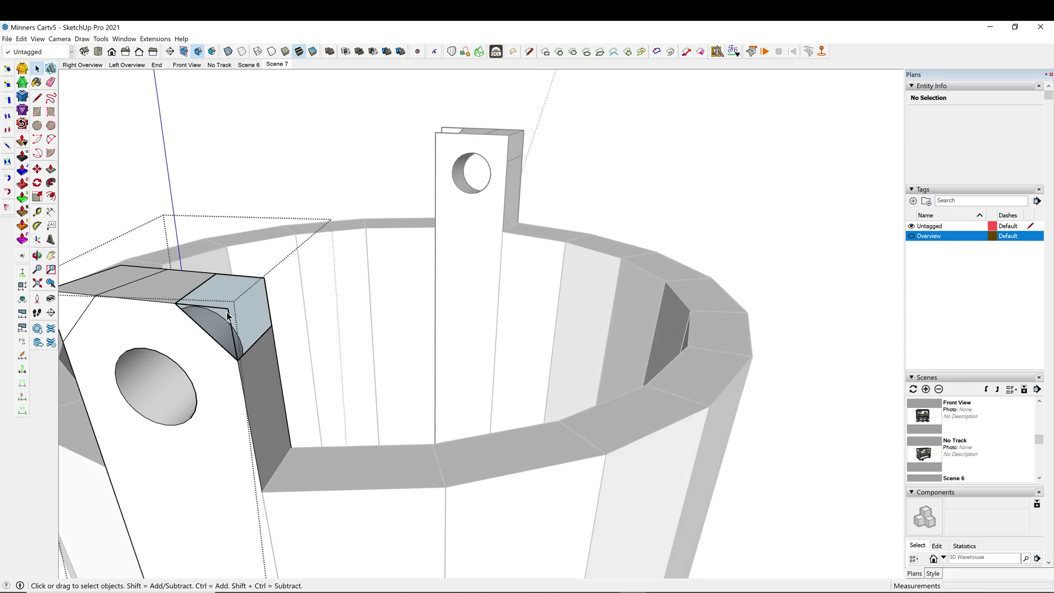
{"action": "left_click", "coordinate": [226, 309]}
{"action": "key", "text": "Delete"}
Draw a closing edge across the back of the clipped corner and erase the leftover triangle behind it
{"action": "middle_click_drag", "start_coordinate": [265, 299], "coordinate": [442, 264]}
{"action": "key", "text": "l"}
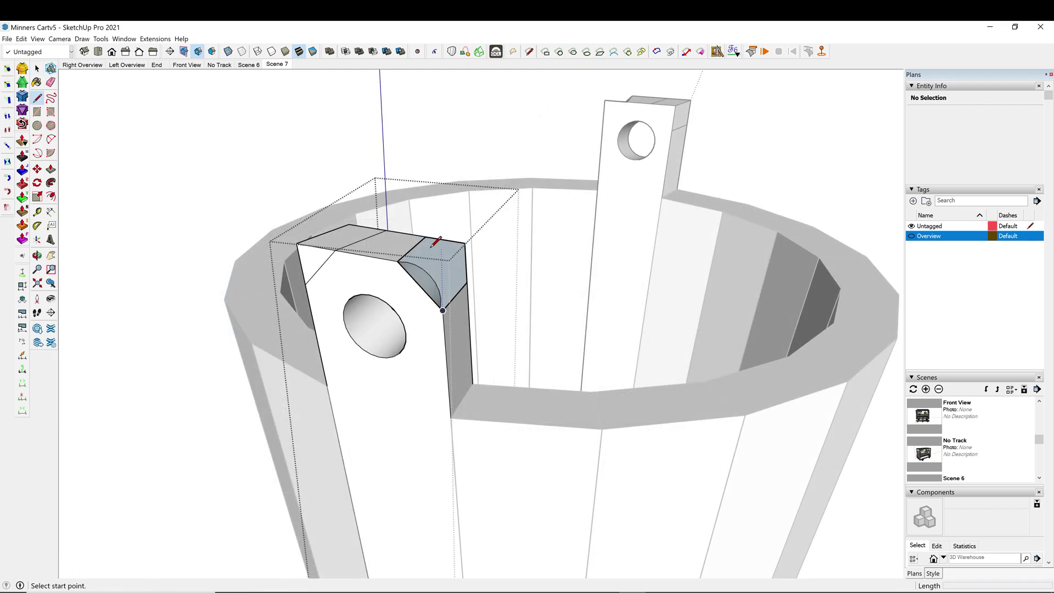
{"action": "left_click", "coordinate": [426, 236]}
{"action": "left_click", "coordinate": [468, 283]}
{"action": "key", "text": "space"}
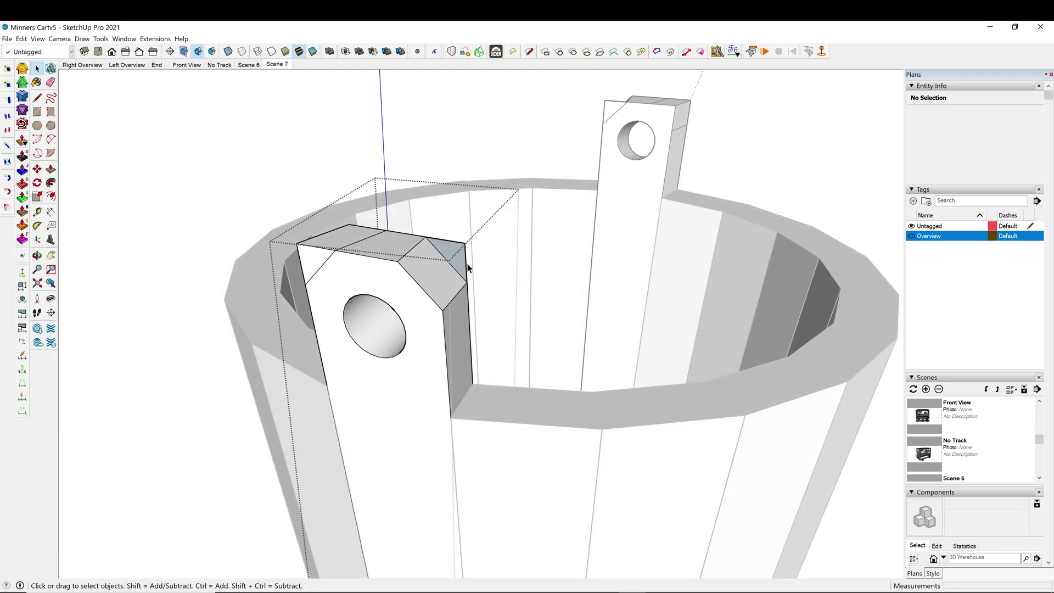
{"action": "left_click", "coordinate": [466, 261]}
{"action": "left_click", "coordinate": [459, 243]}
{"action": "key", "text": "Delete"}
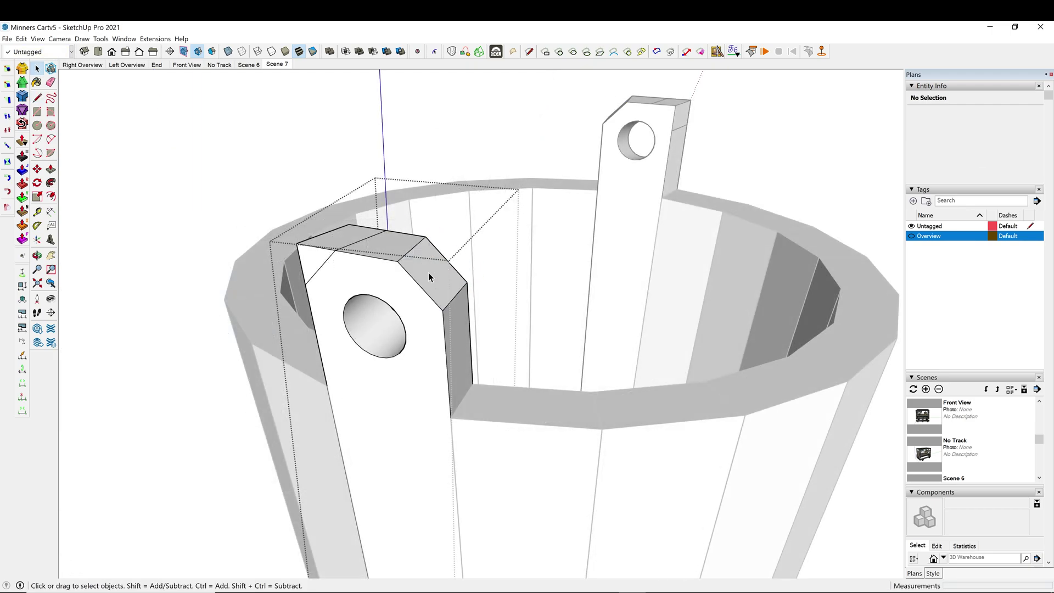
Erase the outer edges of the remaining unclipped top corner of the extended stave
{"action": "middle_click_drag", "start_coordinate": [429, 274], "coordinate": [639, 286]}
{"action": "scroll", "coordinate": [527, 273], "scroll_direction": "up", "scroll_amount": 3}
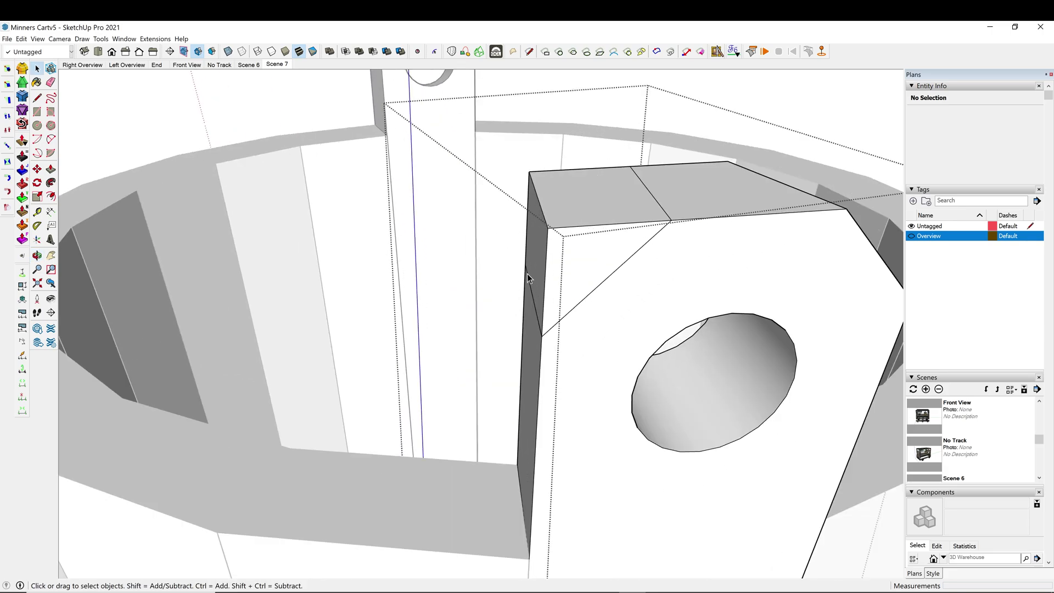
{"action": "left_click", "coordinate": [550, 228]}
{"action": "key", "text": "Delete"}
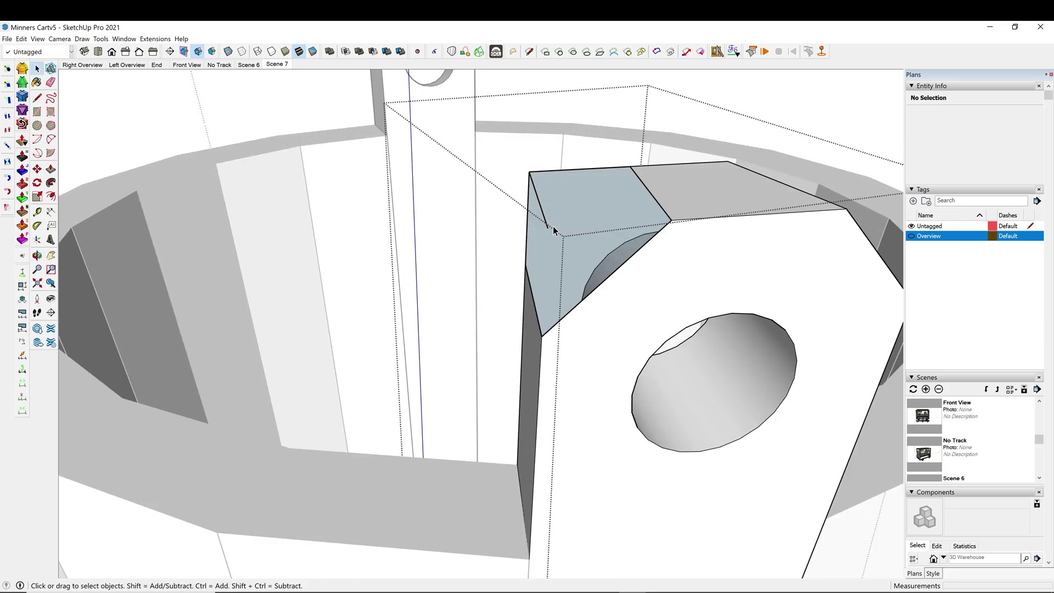
{"action": "left_click", "coordinate": [548, 226]}
{"action": "key", "text": "Delete"}
Close the second clipped corner with a diagonal back edge and erase its leftover triangle and stray vertical edge
{"action": "key", "text": "l"}
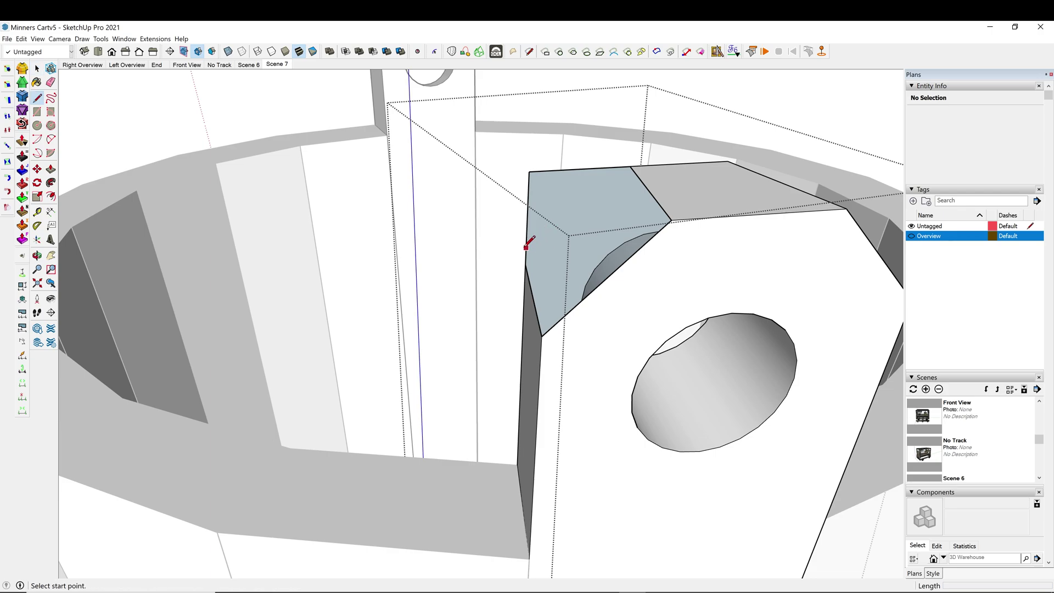
{"action": "left_click", "coordinate": [526, 264]}
{"action": "left_click", "coordinate": [630, 167]}
{"action": "key", "text": "space"}
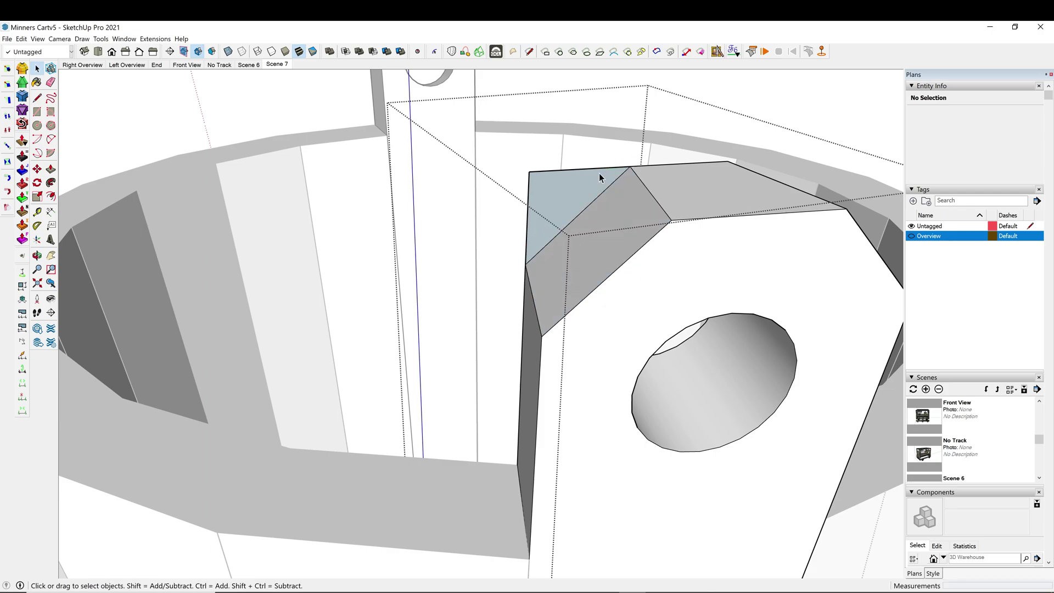
{"action": "left_click", "coordinate": [598, 171]}
{"action": "key", "text": "Delete"}
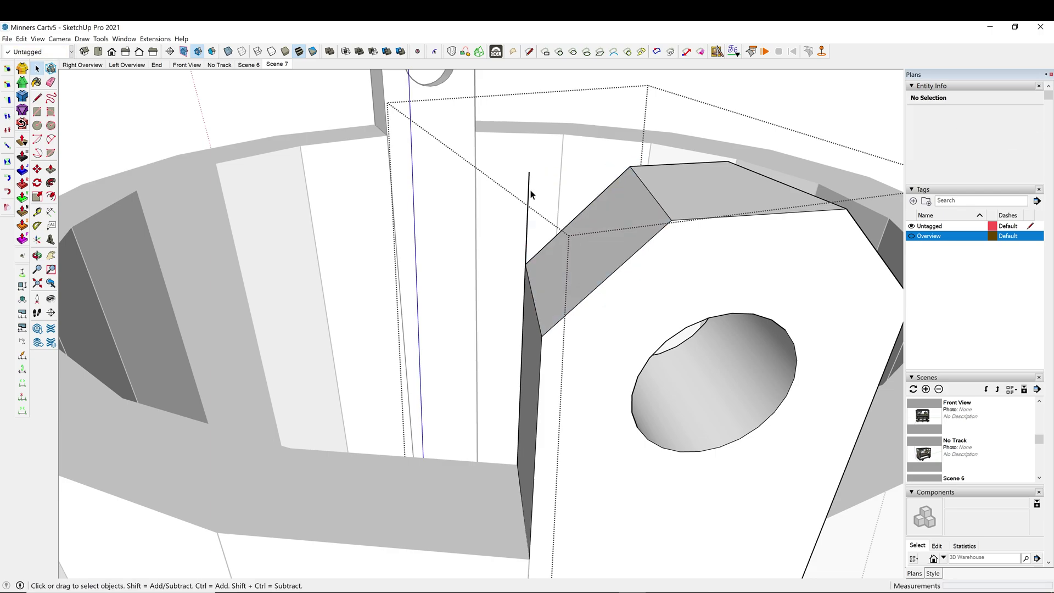
{"action": "left_click", "coordinate": [528, 192]}
{"action": "key", "text": "Delete"}
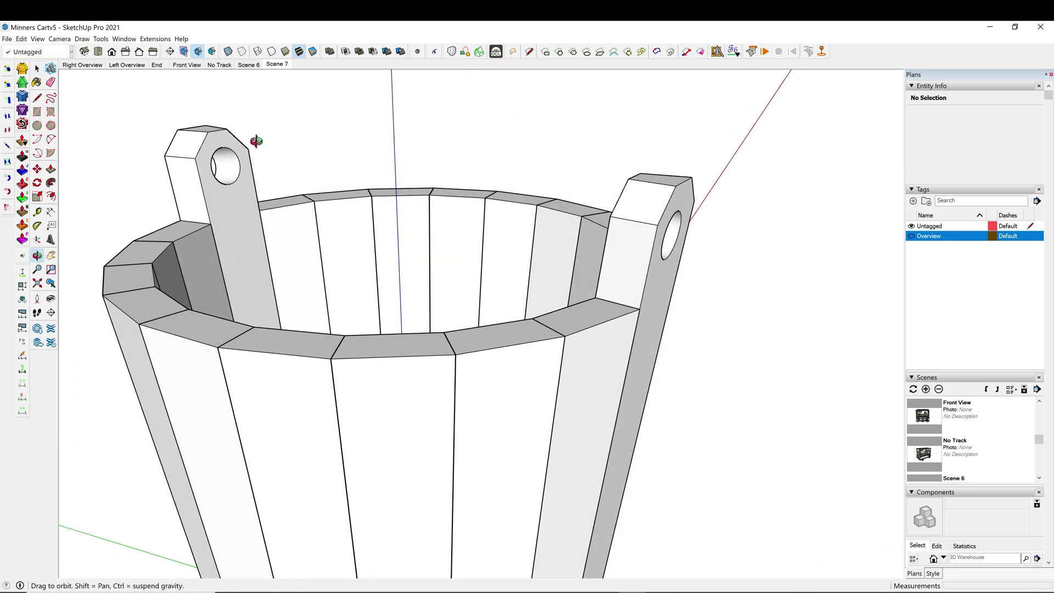
Mark the centre of the 3/8 inch radius circle on the outer face of the extended stave
{"action": "middle_click_drag", "start_coordinate": [256, 141], "coordinate": [366, 141]}
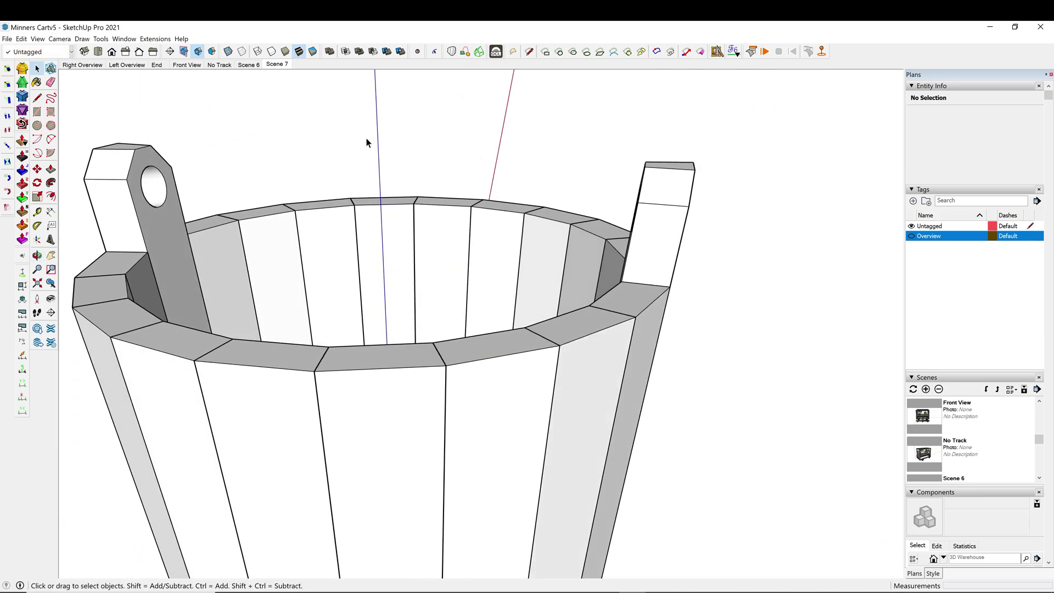
{"action": "scroll", "coordinate": [428, 167], "scroll_direction": "down", "scroll_amount": 4}
{"action": "middle_click_drag", "start_coordinate": [467, 189], "coordinate": [278, 229]}
{"action": "scroll", "coordinate": [512, 228], "scroll_direction": "up", "scroll_amount": 5}
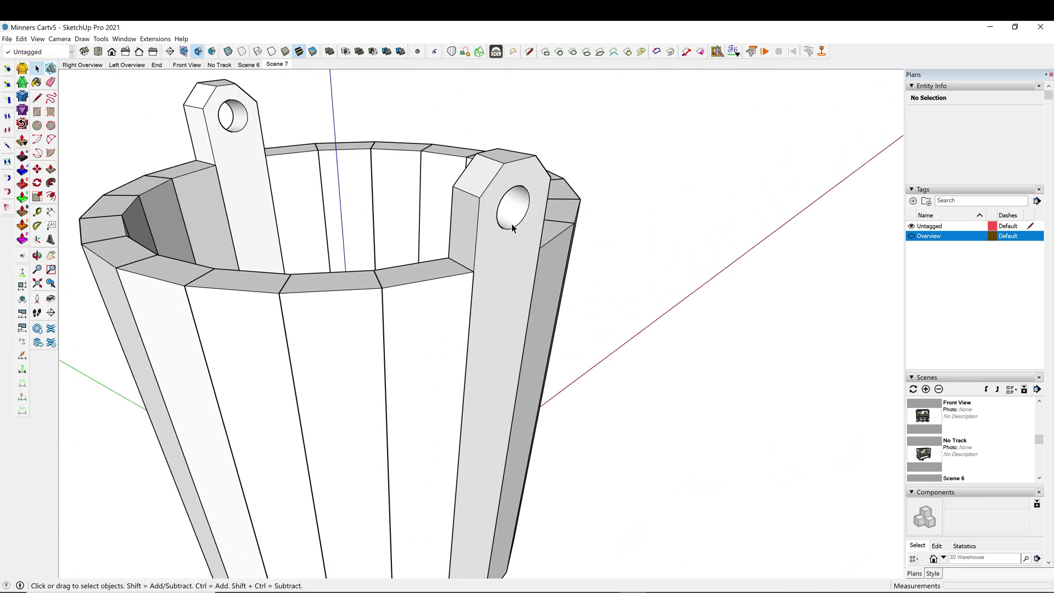
{"action": "double_click", "coordinate": [503, 228]}
{"action": "left_click", "coordinate": [504, 228]}
{"action": "right_click", "coordinate": [504, 228]}
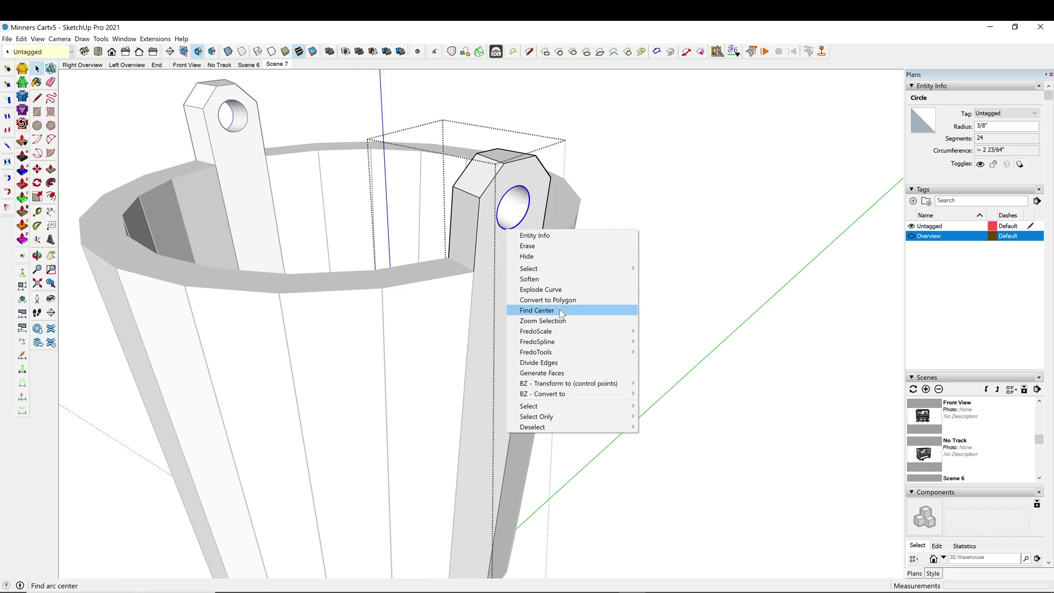
{"action": "left_click", "coordinate": [561, 315]}
{"action": "scroll", "coordinate": [548, 303], "scroll_direction": "up", "scroll_amount": 1}
{"action": "left_click", "coordinate": [613, 290]}
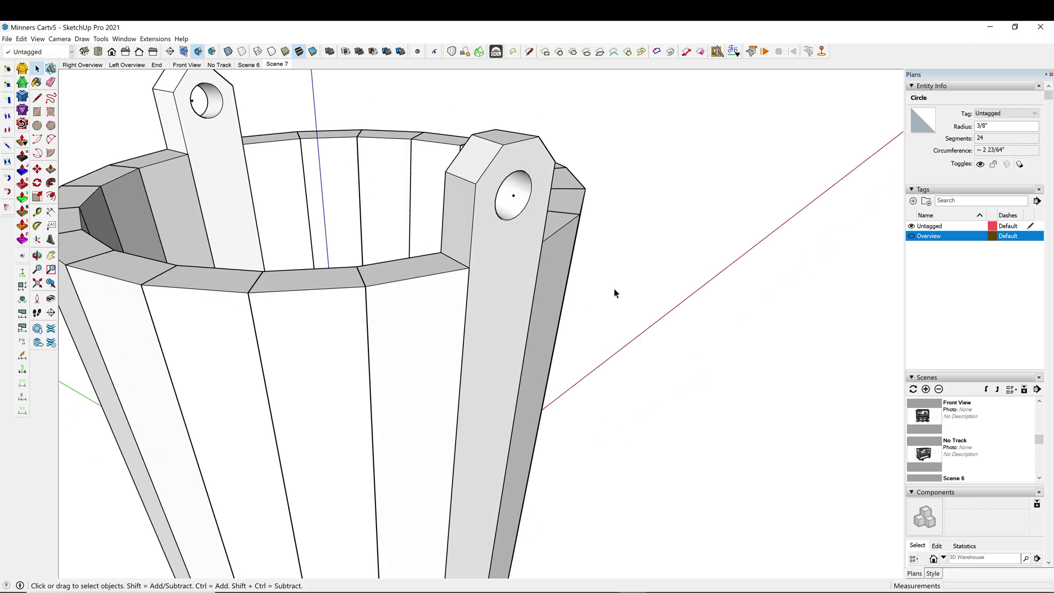
Mark the centre of the hole's other circle and draw a line along the hole's axis into the bucket, about 1 1/4 inches long
{"action": "scroll", "coordinate": [614, 290], "scroll_direction": "down", "scroll_amount": 4}
{"action": "middle_click_drag", "start_coordinate": [614, 289], "coordinate": [656, 308]}
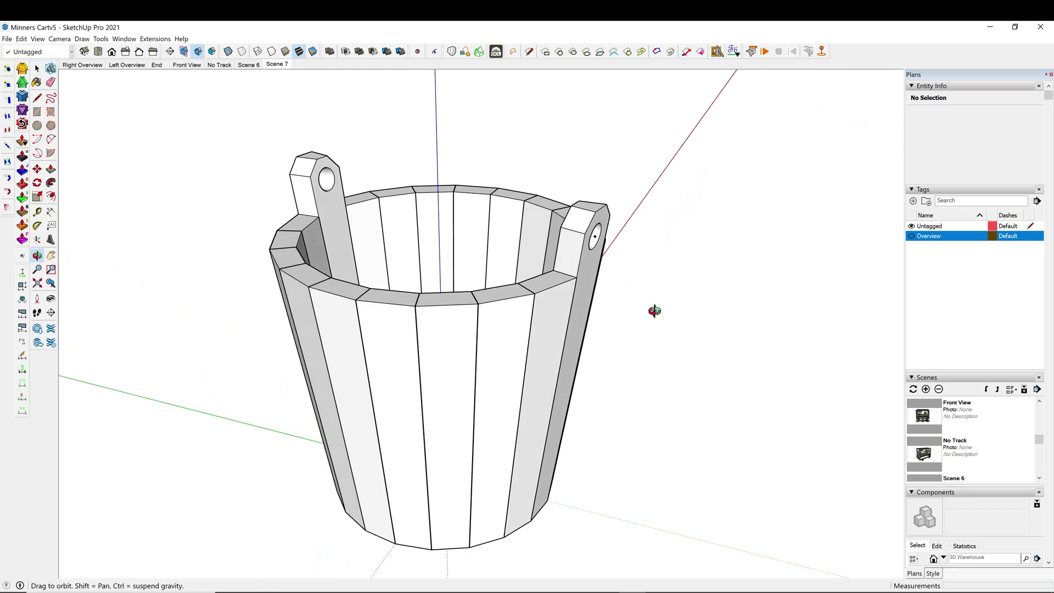
{"action": "left_click", "coordinate": [334, 333]}
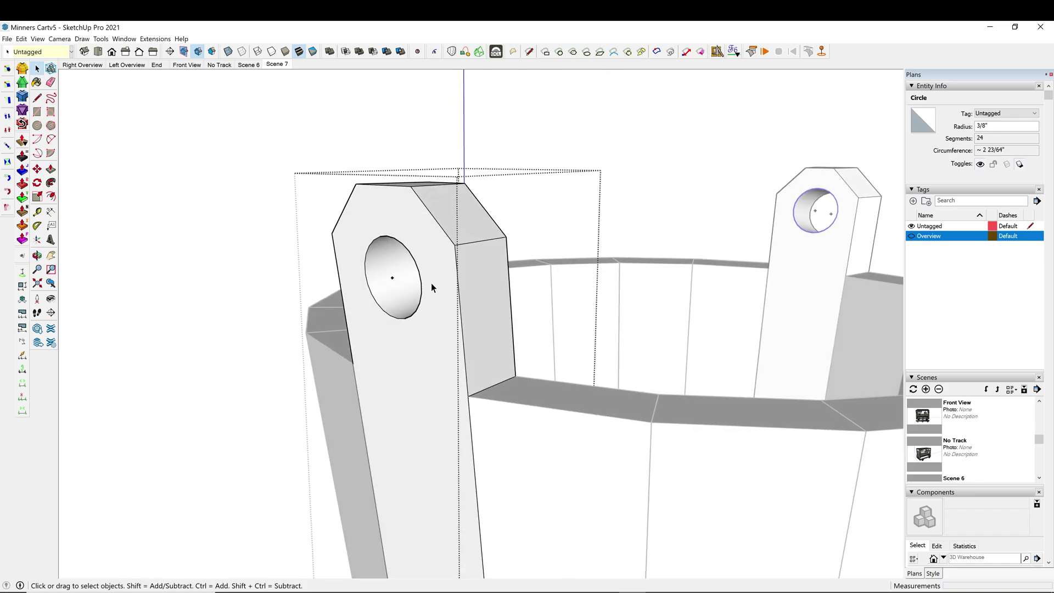
{"action": "key", "text": "l"}
{"action": "left_click", "coordinate": [210, 254]}
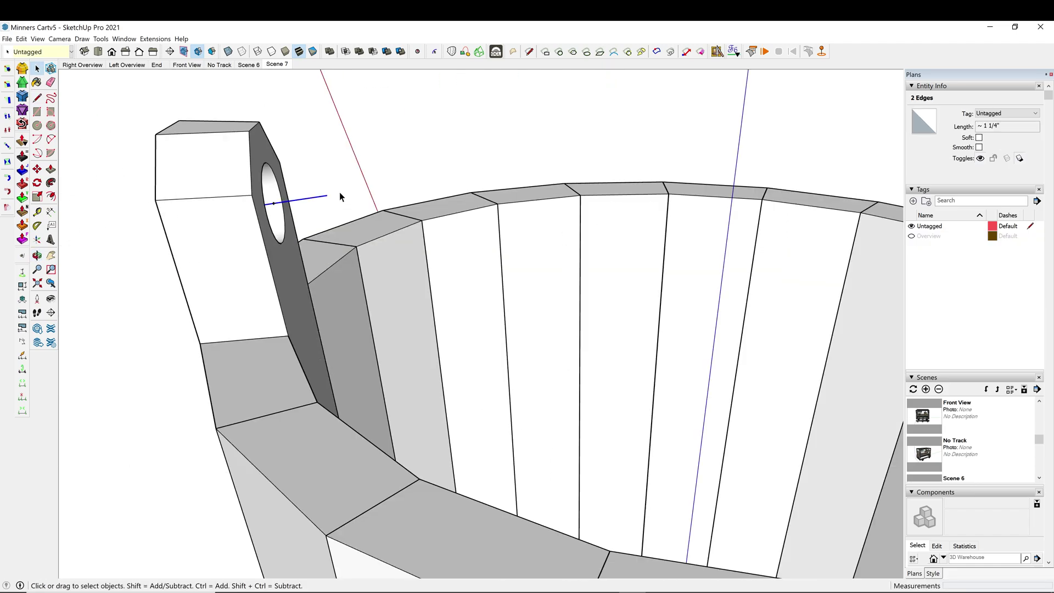
Draw a 0.5 inch vertical line up from the middle of the outer rim edge of the stave beside the extended one
{"action": "scroll", "coordinate": [340, 196], "scroll_direction": "down", "scroll_amount": 3}
{"action": "key", "text": "l"}
{"action": "left_click", "coordinate": [326, 319]}
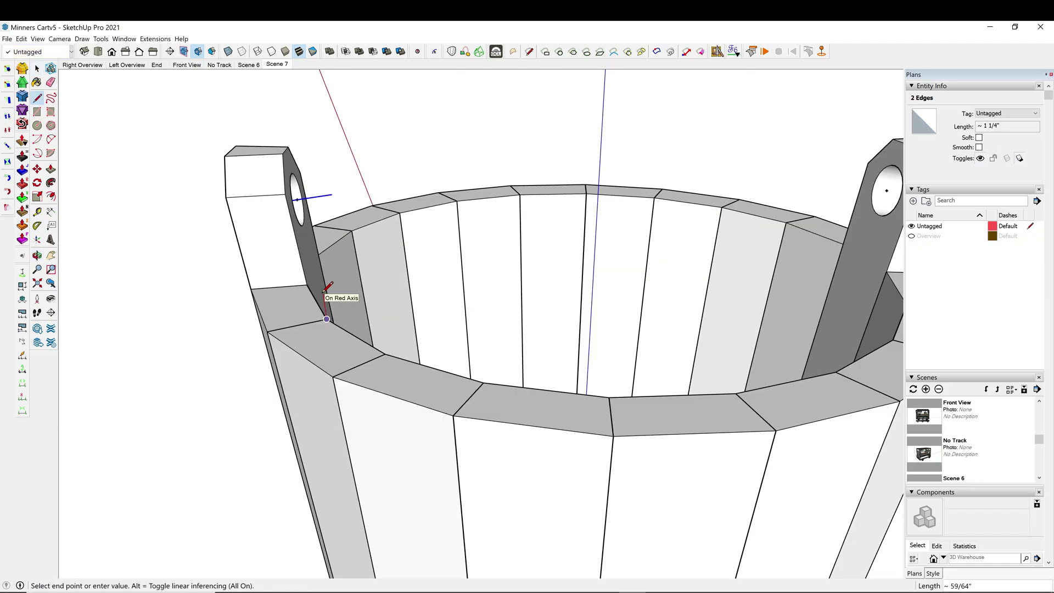
{"action": "key", "text": "Return"}
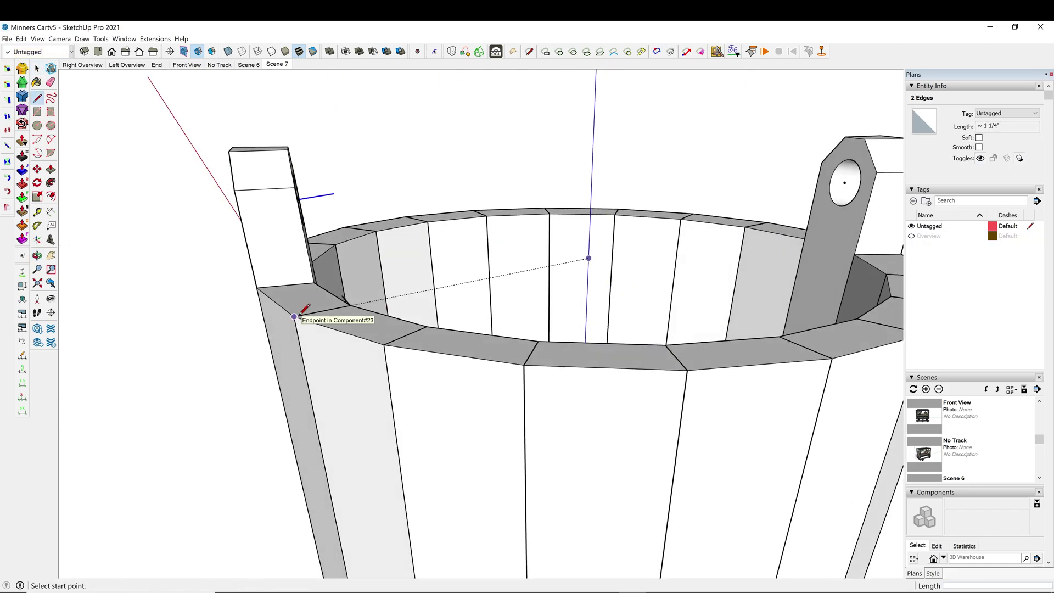
{"action": "left_click", "coordinate": [291, 313]}
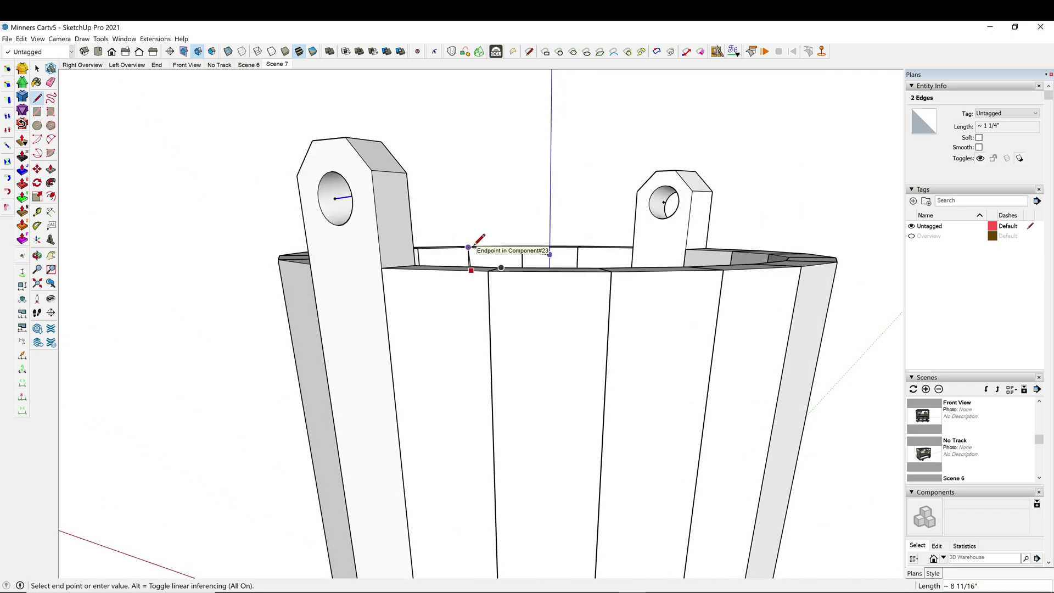
{"action": "type", "text": ".5"}
{"action": "key", "text": "Return"}
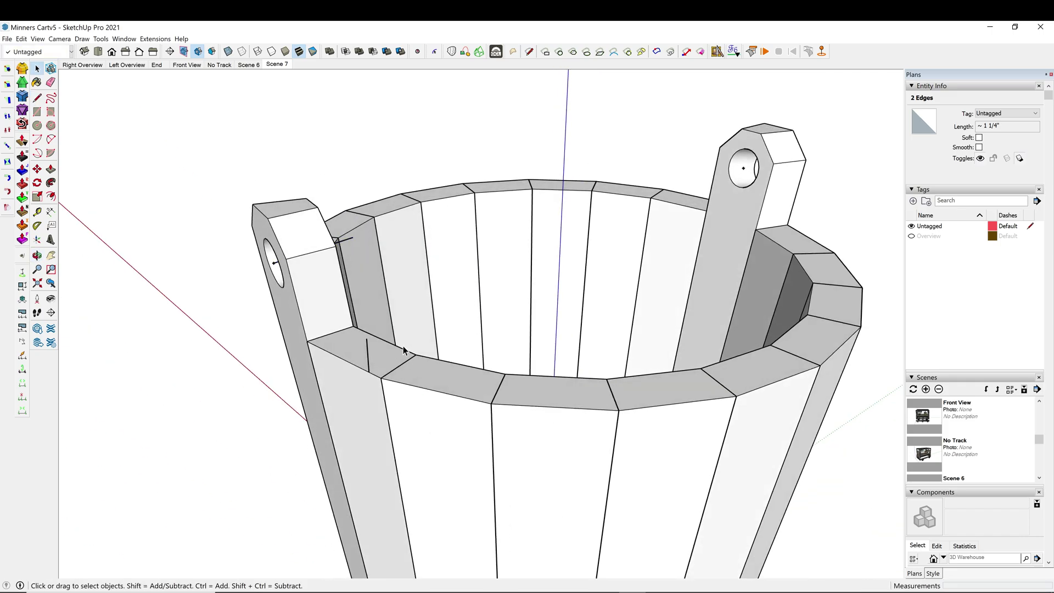
{"action": "left_click", "coordinate": [411, 342]}
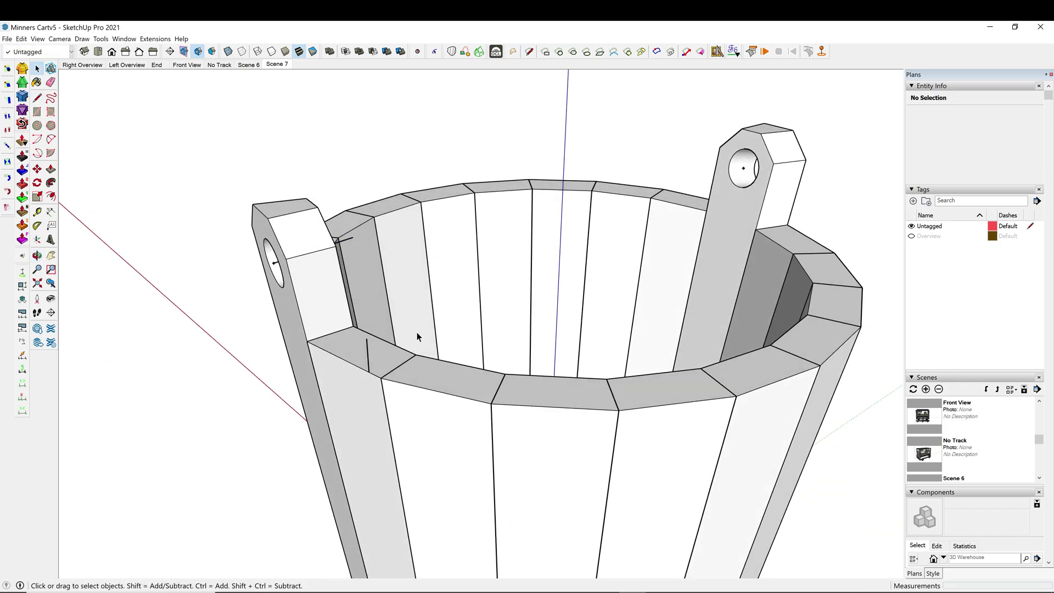
Draw a matching 0.5 inch vertical line up from the middle of that stave's inner rim edge
{"action": "key", "text": "l"}
{"action": "left_click", "coordinate": [401, 347]}
{"action": "type", "text": "."}
{"action": "type", "text": "5"}
{"action": "key", "text": "Return"}
{"action": "key", "text": "space"}
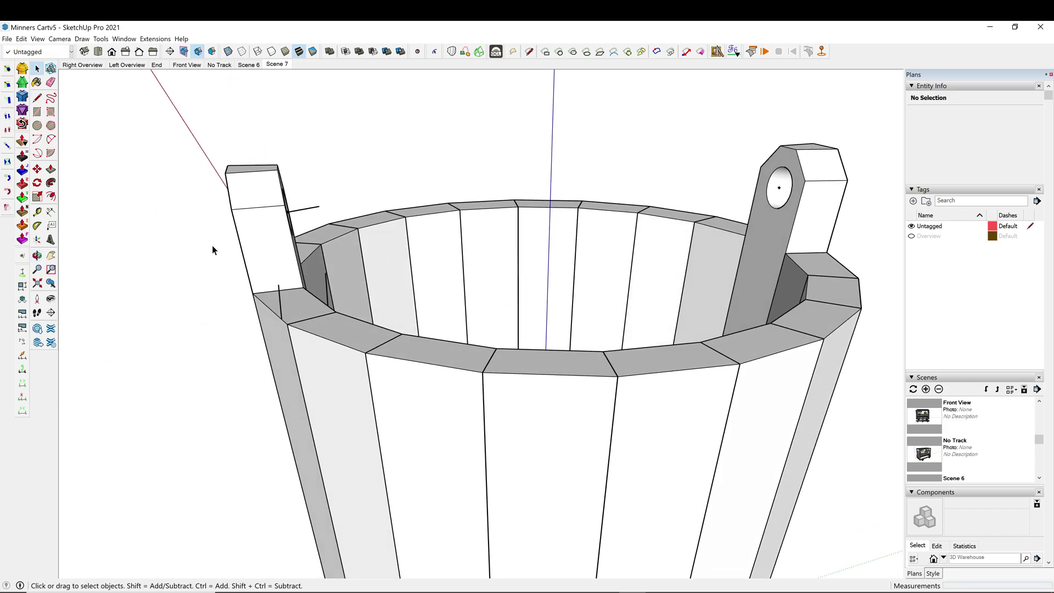
Try a blend curve from the inner end of the hole's axis line to the top of the inner vertical line
{"action": "left_click", "coordinate": [22, 256]}
{"action": "left_click", "coordinate": [318, 207]}
{"action": "left_click", "coordinate": [330, 276]}
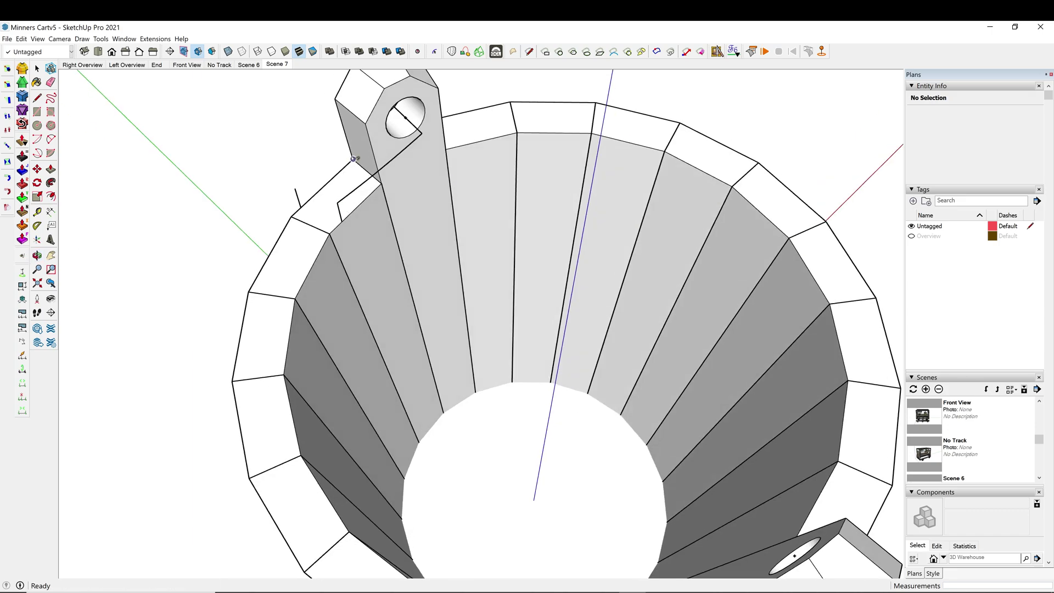
{"action": "scroll", "coordinate": [354, 159], "scroll_direction": "up", "scroll_amount": 5}
{"action": "left_click", "coordinate": [386, 155]}
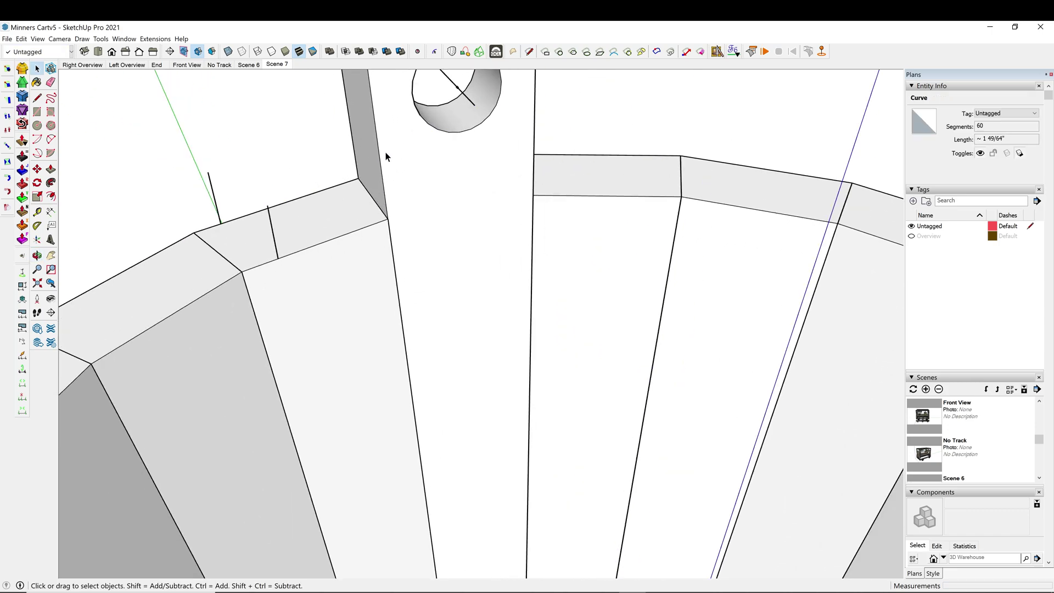
Draw a blend curve from the top of the inner vertical line to the inner end of the hole's axis line
{"action": "key", "text": "l"}
{"action": "left_click", "coordinate": [267, 205]}
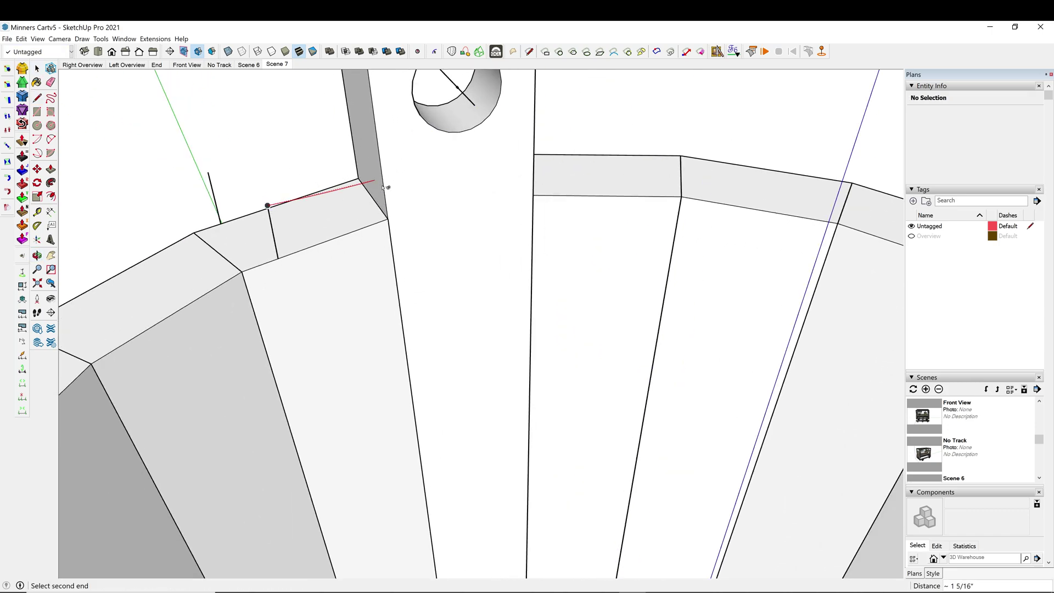
{"action": "left_click", "coordinate": [475, 106]}
{"action": "left_click", "coordinate": [384, 252]}
{"action": "middle_click_drag", "start_coordinate": [385, 253], "coordinate": [483, 220]}
Draw a straight line over the rim joining the tops of the two vertical lines
{"action": "key", "text": "l"}
{"action": "left_click", "coordinate": [287, 228]}
{"action": "left_click", "coordinate": [163, 233]}
{"action": "middle_click_drag", "start_coordinate": [163, 233], "coordinate": [450, 230]}
{"action": "scroll", "coordinate": [430, 319], "scroll_direction": "down", "scroll_amount": 8}
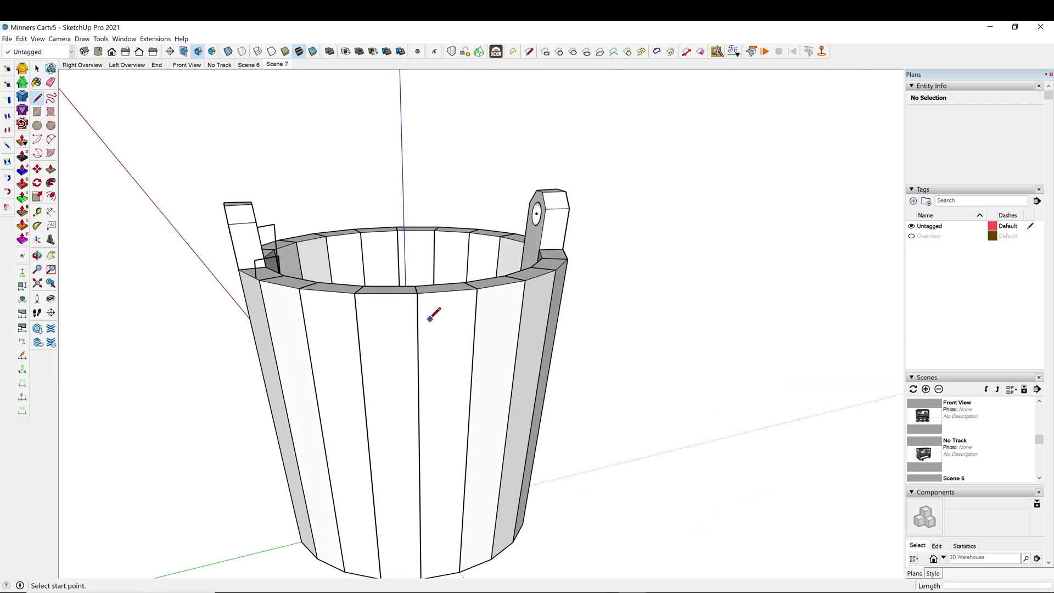
Draw a line about 57/64 inch long outward from a stave seam on the lower part of the bucket
{"action": "middle_click_drag", "start_coordinate": [429, 318], "coordinate": [549, 285]}
{"action": "left_click", "coordinate": [531, 473]}
{"action": "left_click", "coordinate": [569, 246]}
{"action": "middle_click_drag", "start_coordinate": [569, 246], "coordinate": [407, 318]}
{"action": "key", "text": "a"}
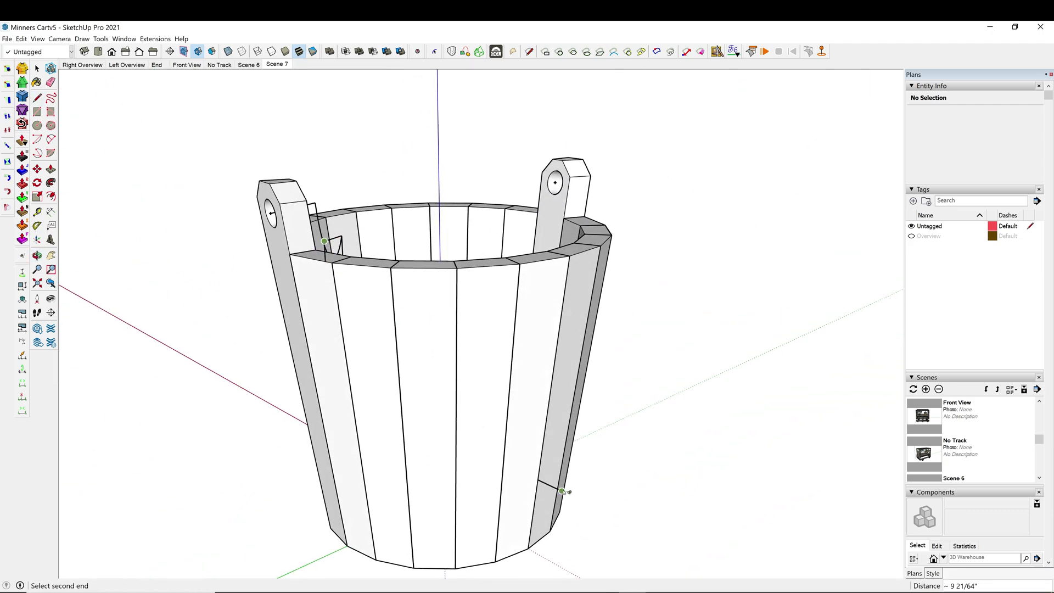
{"action": "middle_click_drag", "start_coordinate": [563, 491], "coordinate": [492, 503]}
{"action": "middle_click_drag", "start_coordinate": [588, 490], "coordinate": [494, 544]}
Rotate-copy the short outward line around the bucket's centre to the neighbouring stave seams
{"action": "key", "text": "space"}
{"action": "left_click", "coordinate": [404, 498]}
{"action": "key", "text": "q"}
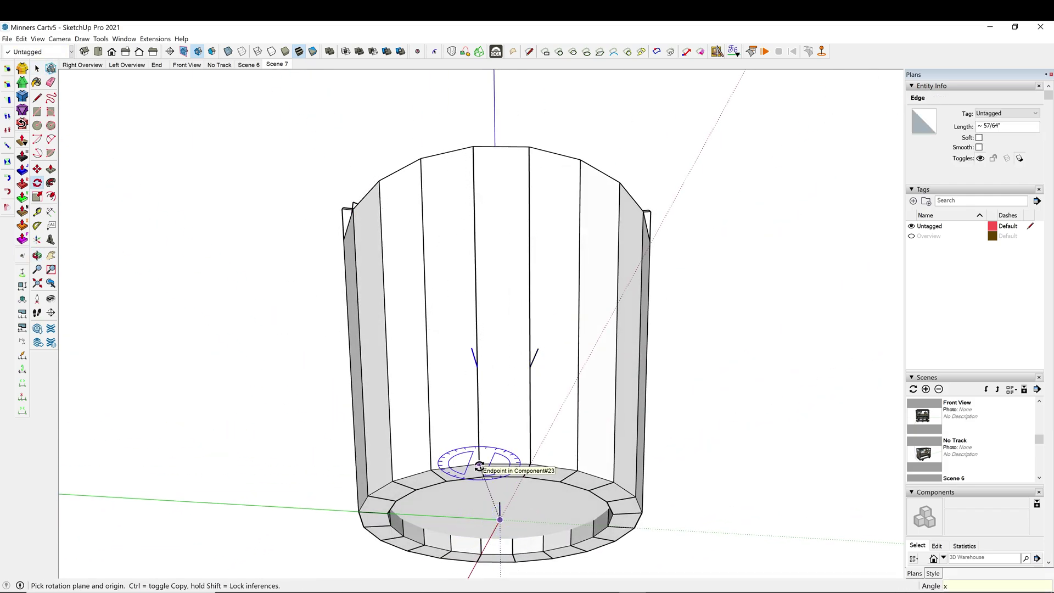
{"action": "middle_click_drag", "start_coordinate": [479, 466], "coordinate": [527, 207]}
{"action": "key", "text": "space"}
Extend the line over the rim outward and draw a blend curve from its end to a short seam line's outer end, spanning about 8 9/64 inches
{"action": "key", "text": "l"}
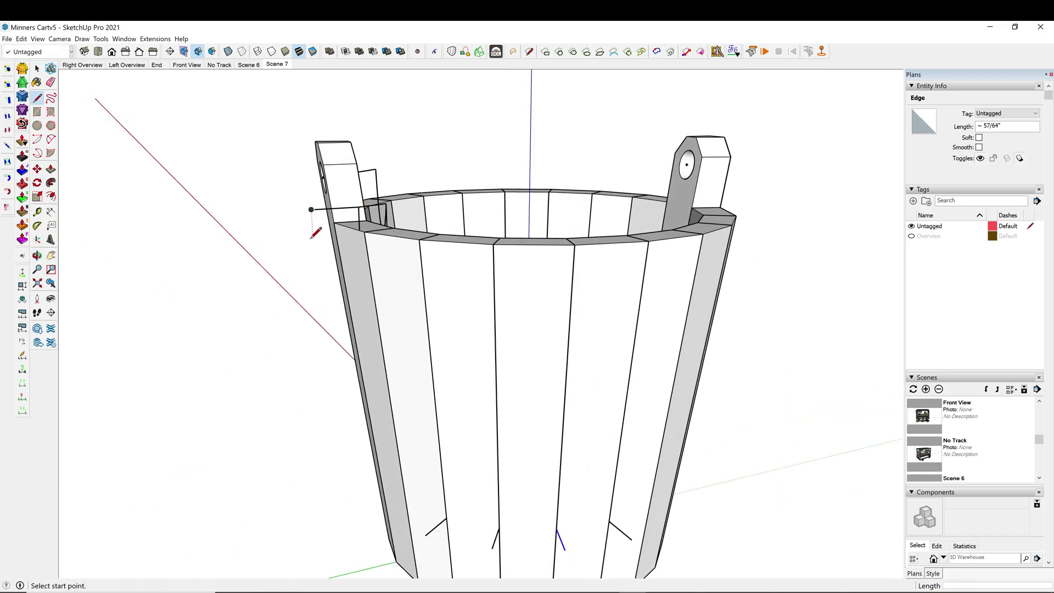
{"action": "left_click", "coordinate": [312, 210]}
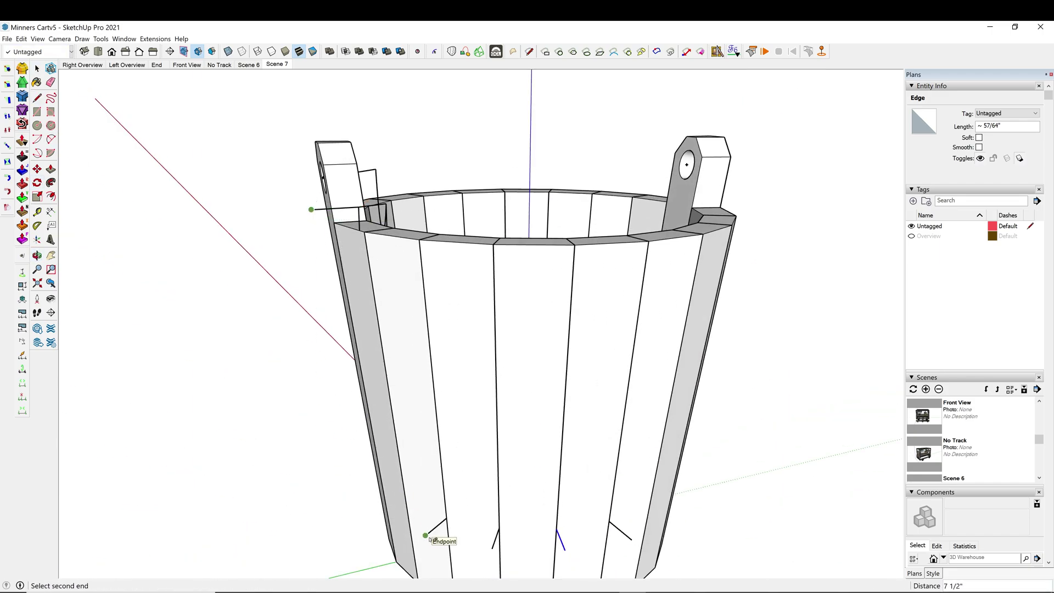
{"action": "scroll", "coordinate": [429, 539], "scroll_direction": "down", "scroll_amount": 4}
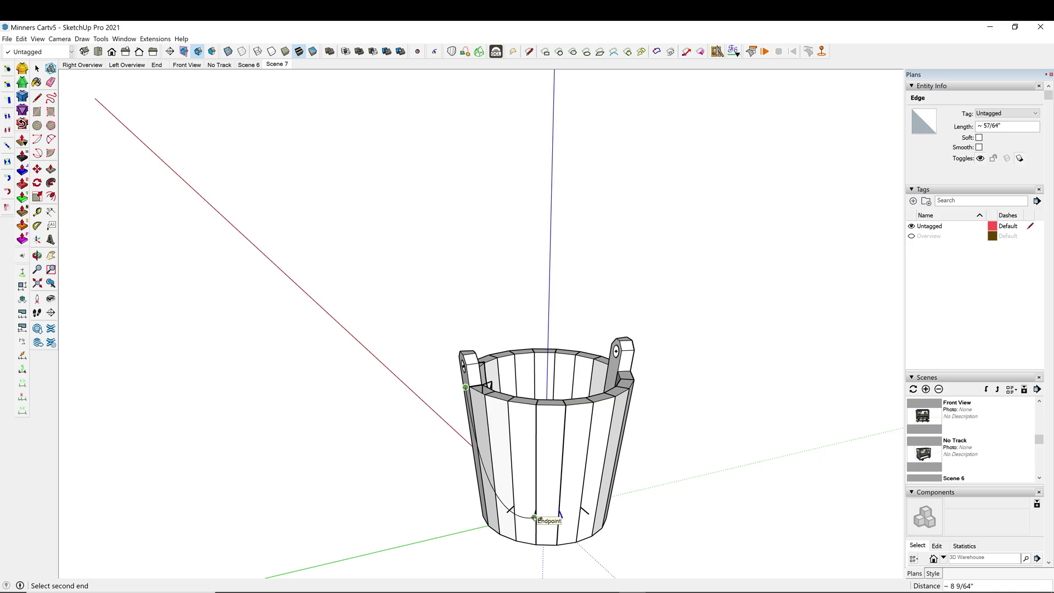
{"action": "left_click", "coordinate": [534, 519]}
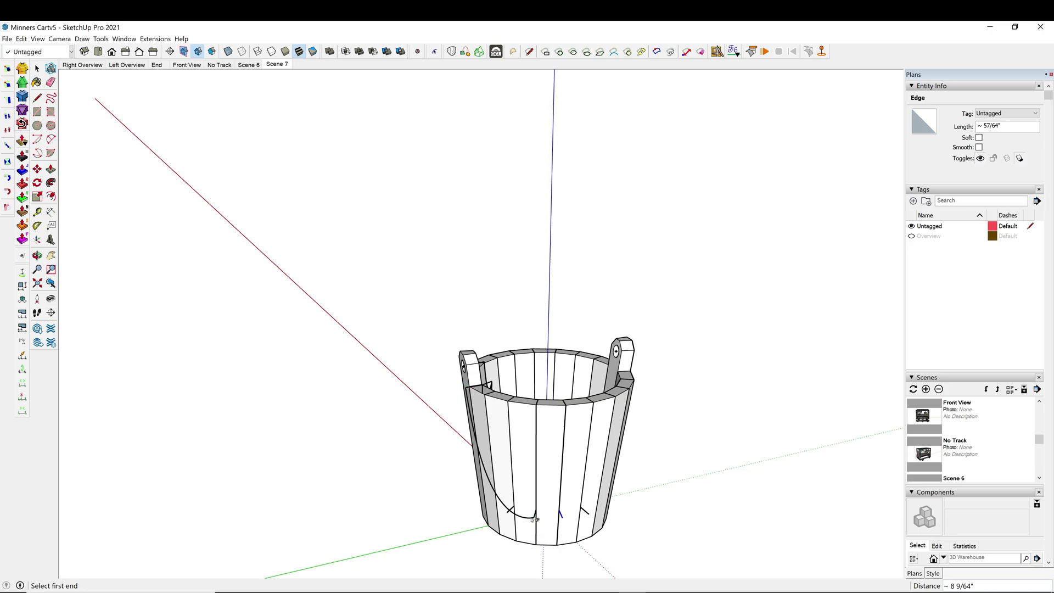
Copy the hook-shaped path edges at the first drilled stave to the guide point in the opposite stave's hole
{"action": "middle_click_drag", "start_coordinate": [533, 518], "coordinate": [624, 392]}
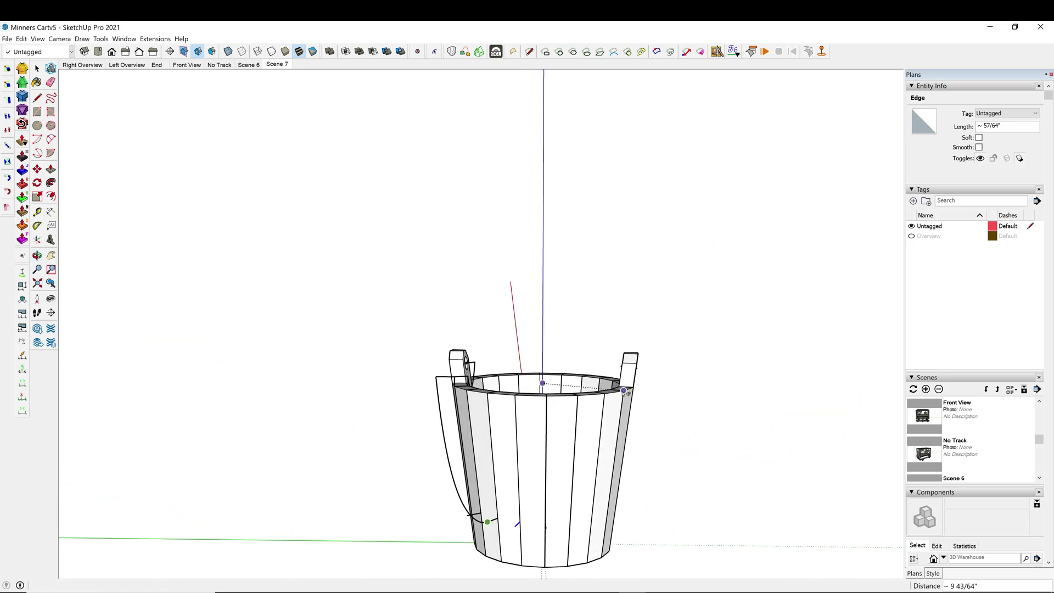
{"action": "middle_click_drag", "start_coordinate": [544, 381], "coordinate": [781, 433]}
{"action": "middle_click_drag", "start_coordinate": [708, 409], "coordinate": [487, 424]}
{"action": "key", "text": "space"}
{"action": "scroll", "coordinate": [417, 376], "scroll_direction": "up", "scroll_amount": 4}
{"action": "left_click", "coordinate": [437, 373]}
{"action": "left_click", "coordinate": [438, 370], "text": "shift"}
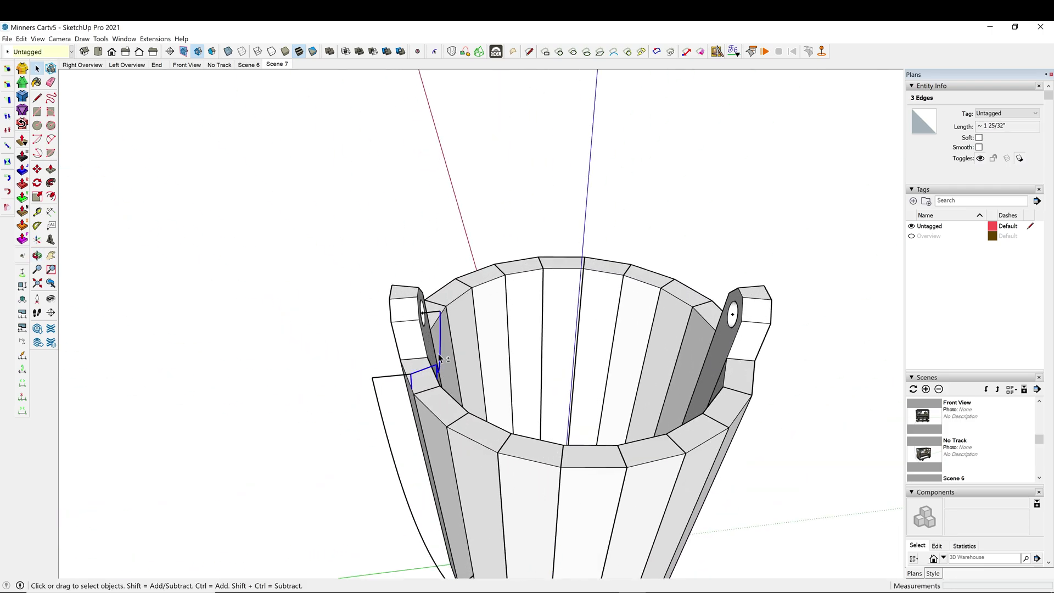
{"action": "middle_click_drag", "start_coordinate": [438, 371], "coordinate": [549, 386]}
{"action": "scroll", "coordinate": [549, 387], "scroll_direction": "up", "scroll_amount": 1}
{"action": "key", "text": "m"}
{"action": "middle_click_drag", "start_coordinate": [873, 406], "coordinate": [719, 344]}
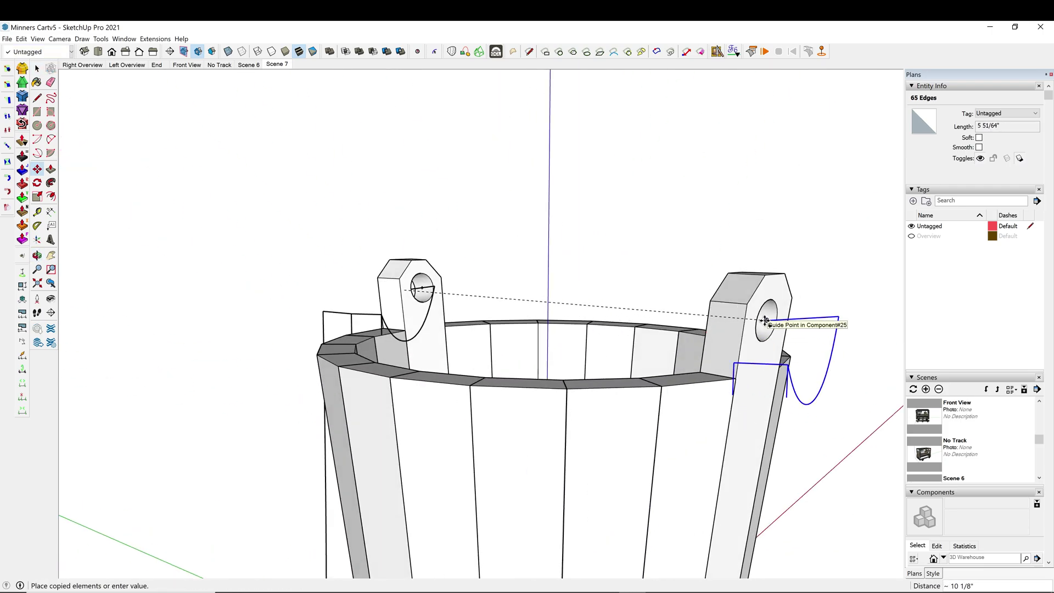
{"action": "scroll", "coordinate": [764, 322], "scroll_direction": "up", "scroll_amount": 3}
{"action": "middle_click_drag", "start_coordinate": [653, 269], "coordinate": [659, 299]}
{"action": "scroll", "coordinate": [730, 330], "scroll_direction": "up", "scroll_amount": 4}
{"action": "left_click", "coordinate": [757, 321]}
Rotate the copied path about the opposite hole's centre so its hook lies on the inner side of the bucket
{"action": "scroll", "coordinate": [667, 395], "scroll_direction": "down", "scroll_amount": 4}
{"action": "key", "text": "s"}
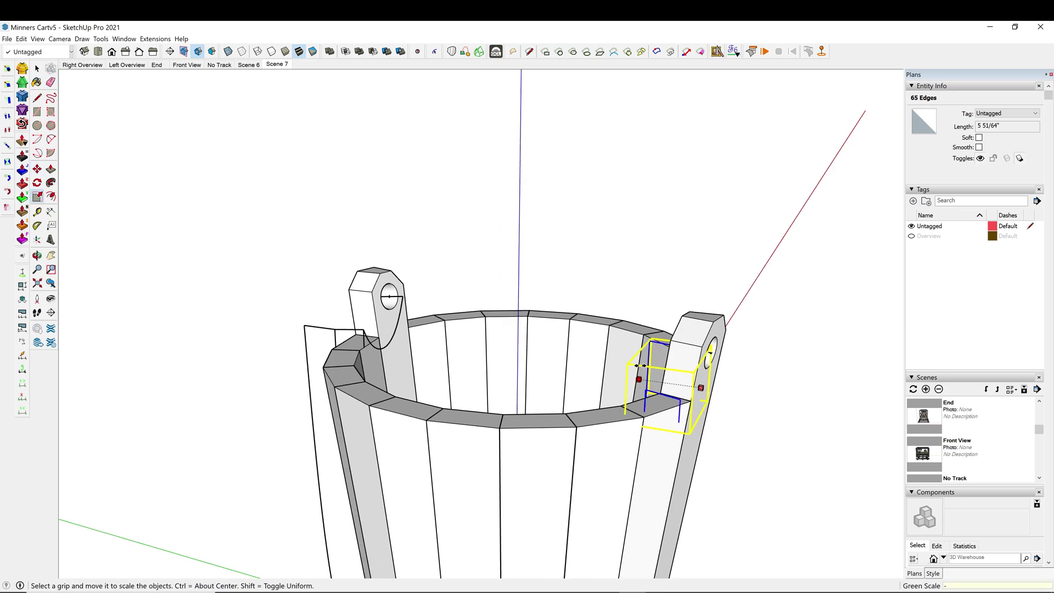
{"action": "middle_click_drag", "start_coordinate": [663, 384], "coordinate": [647, 450]}
{"action": "scroll", "coordinate": [695, 396], "scroll_direction": "up", "scroll_amount": 5}
{"action": "key", "text": "q"}
{"action": "scroll", "coordinate": [689, 394], "scroll_direction": "down", "scroll_amount": 2}
{"action": "left_click", "coordinate": [676, 393]}
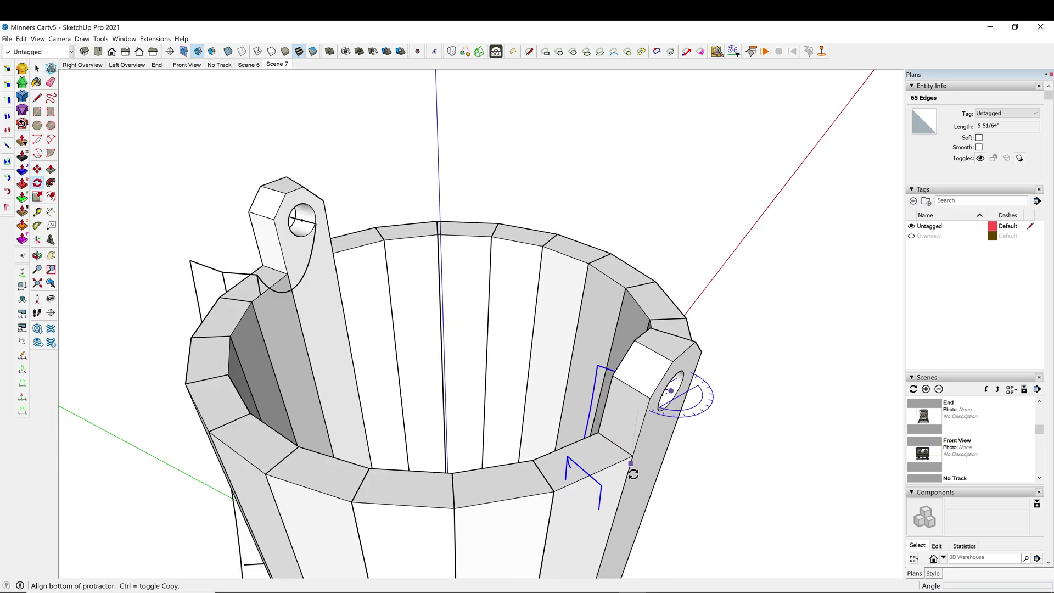
{"action": "left_click", "coordinate": [600, 509]}
{"action": "left_click", "coordinate": [555, 484]}
Draw a straight line extending the copied path's rim line outward past the bucket wall
{"action": "middle_click_drag", "start_coordinate": [554, 484], "coordinate": [748, 346]}
{"action": "key", "text": "space"}
{"action": "key", "text": "l"}
{"action": "left_click", "coordinate": [707, 343]}
{"action": "left_click", "coordinate": [746, 346]}
{"action": "scroll", "coordinate": [747, 346], "scroll_direction": "down", "scroll_amount": 2}
Draw a blend curve spanning about 3 5/32 inches between the two lower seam lines' outer ends, and another from the outward rim line's end
{"action": "key", "text": "t"}
{"action": "left_click", "coordinate": [583, 505]}
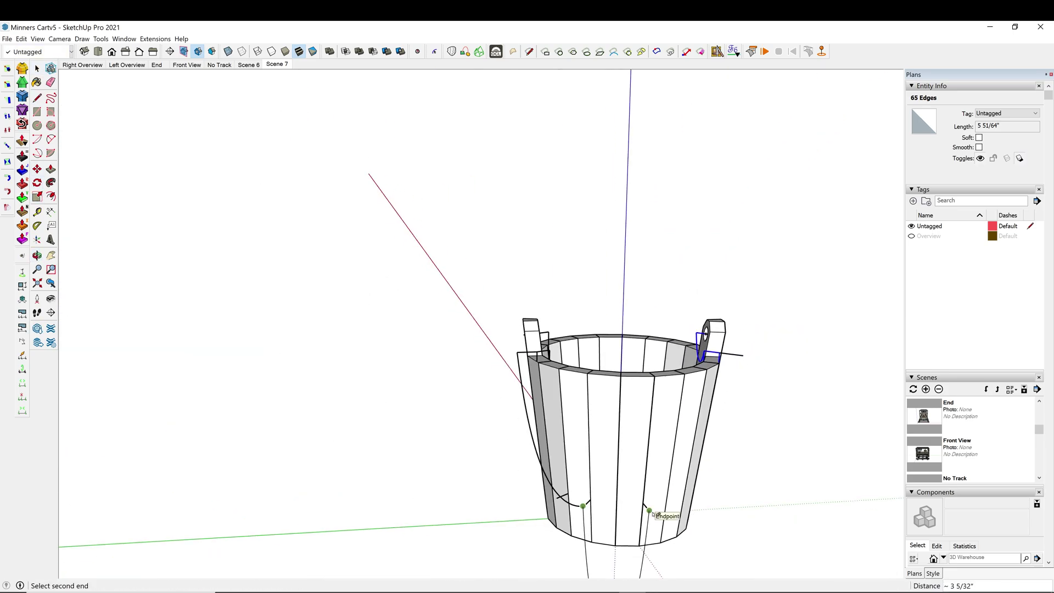
{"action": "left_click", "coordinate": [649, 511]}
{"action": "left_click", "coordinate": [659, 519]}
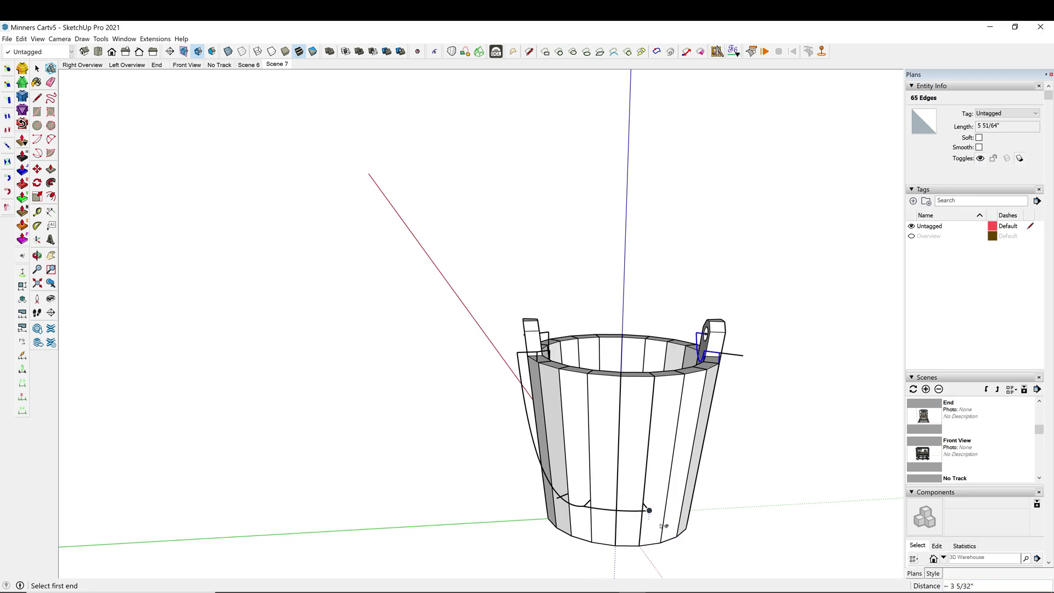
{"action": "left_click", "coordinate": [744, 355]}
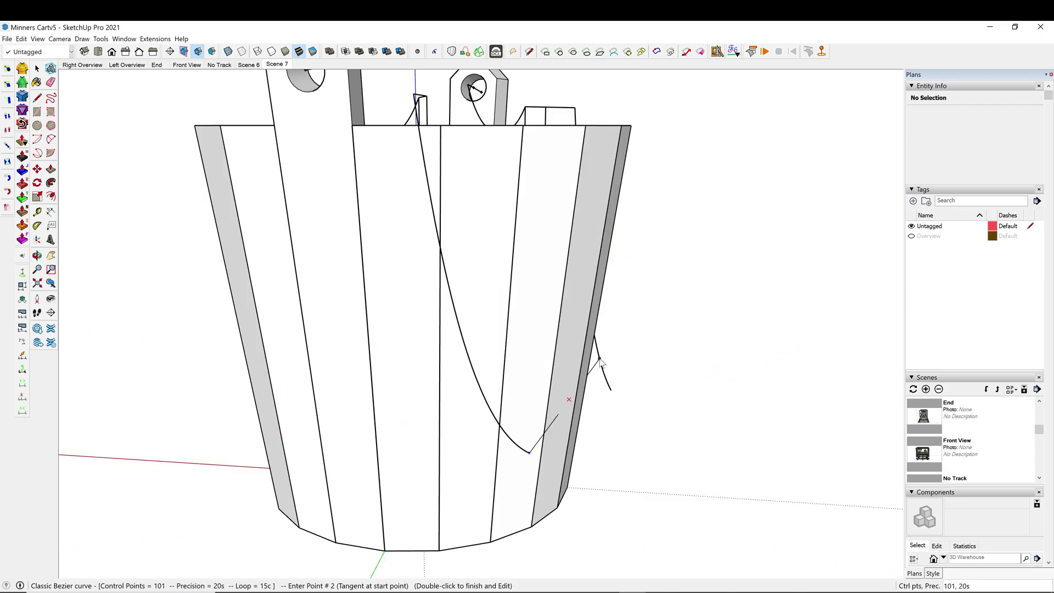
Join the lower ends of the two side curves with a sagging Bezier curve and remove the face and straight edge closing it
{"action": "middle_click_drag", "start_coordinate": [608, 489], "coordinate": [631, 494]}
{"action": "left_click", "coordinate": [626, 493]}
{"action": "key", "text": "ctrl+z"}
{"action": "key", "text": "space"}
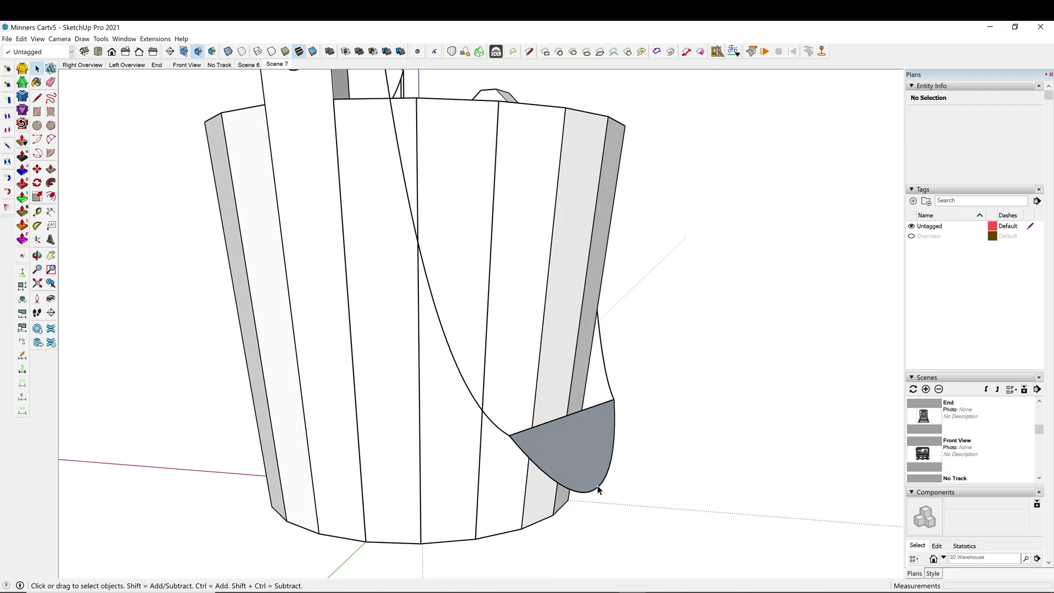
{"action": "left_click", "coordinate": [598, 487]}
{"action": "key", "text": "Delete"}
{"action": "left_click", "coordinate": [566, 417]}
{"action": "key", "text": "Delete"}
{"action": "left_click", "coordinate": [470, 390]}
{"action": "left_click", "coordinate": [603, 354]}
{"action": "middle_click_drag", "start_coordinate": [595, 565], "coordinate": [525, 417]}
{"action": "double_click", "coordinate": [368, 529]}
{"action": "key", "text": "ctrl+z"}
Draw a Bezier curve rounding one kink between the side curve and the bottom curve
{"action": "middle_click_drag", "start_coordinate": [324, 406], "coordinate": [489, 410]}
{"action": "scroll", "coordinate": [402, 412], "scroll_direction": "down", "scroll_amount": 3}
{"action": "scroll", "coordinate": [490, 417], "scroll_direction": "up", "scroll_amount": 5}
{"action": "left_click", "coordinate": [434, 51]}
{"action": "left_click", "coordinate": [446, 236]}
{"action": "left_click", "coordinate": [577, 479]}
{"action": "double_click", "coordinate": [506, 390]}
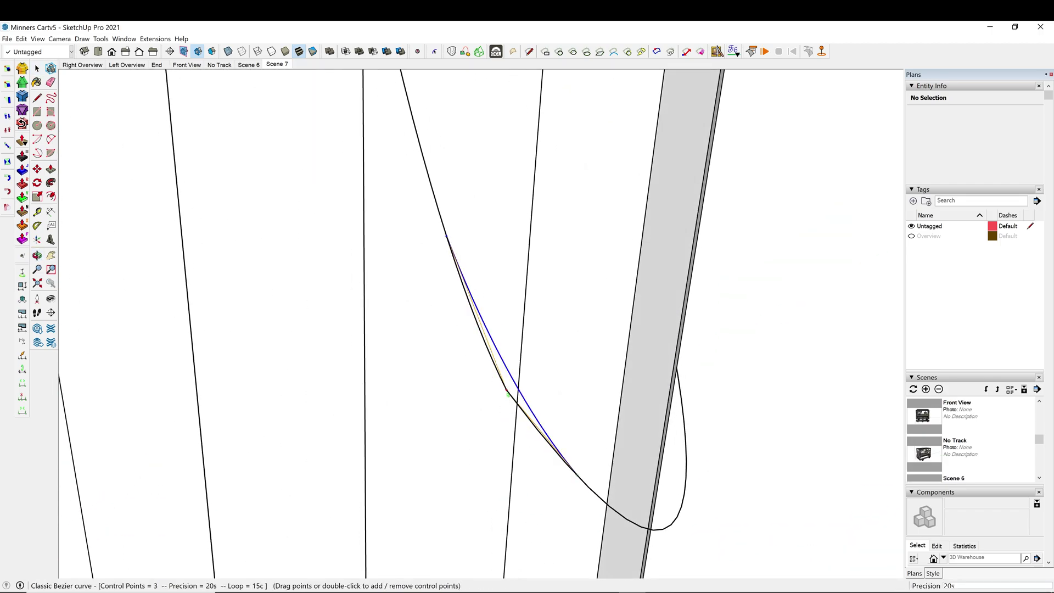
Delete the leftover segments of the side and bottom curves at the rounded kink
{"action": "key", "text": "space"}
{"action": "left_click", "coordinate": [523, 412]}
{"action": "key", "text": "Delete"}
{"action": "left_click", "coordinate": [497, 372]}
{"action": "key", "text": "Delete"}
Round the opposite kink between the side and bottom curves with a Bezier curve and remove the leftover segment
{"action": "mouse_move", "coordinate": [845, 444]}
{"action": "middle_mouse_down"}
{"action": "mouse_move", "coordinate": [732, 467]}
{"action": "mouse_move", "coordinate": [708, 444]}
{"action": "middle_mouse_up"}
{"action": "left_click", "coordinate": [434, 52]}
{"action": "left_click", "coordinate": [677, 275]}
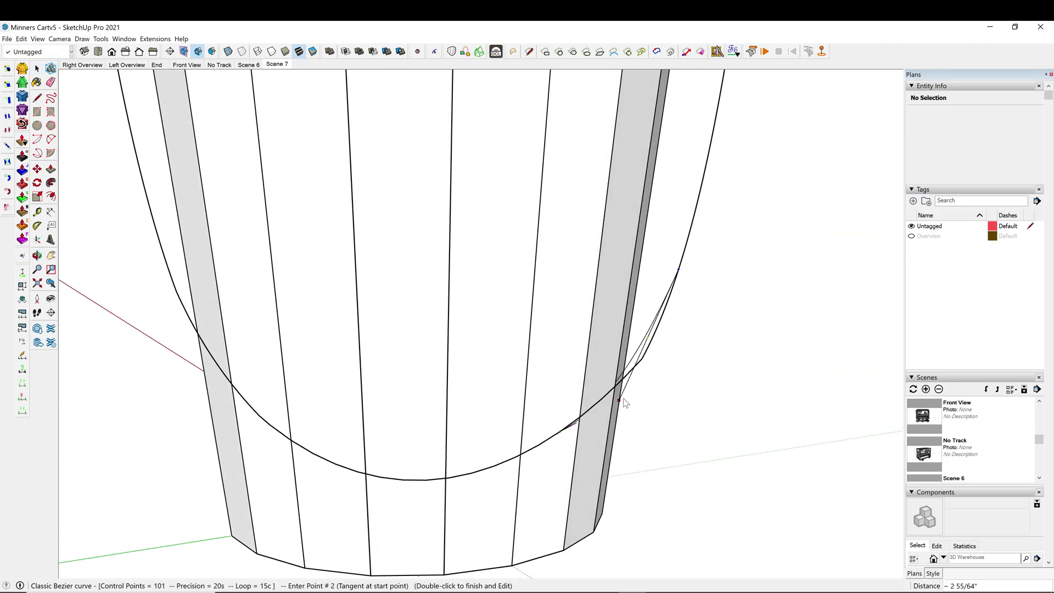
{"action": "left_click", "coordinate": [574, 422]}
{"action": "double_click", "coordinate": [643, 369]}
{"action": "key", "text": "space"}
{"action": "left_click", "coordinate": [642, 362]}
Round the path's outer corner beside one drilled stave with a Bezier curve and delete the leftover straight corner edges
{"action": "middle_click_drag", "start_coordinate": [541, 313], "coordinate": [516, 299]}
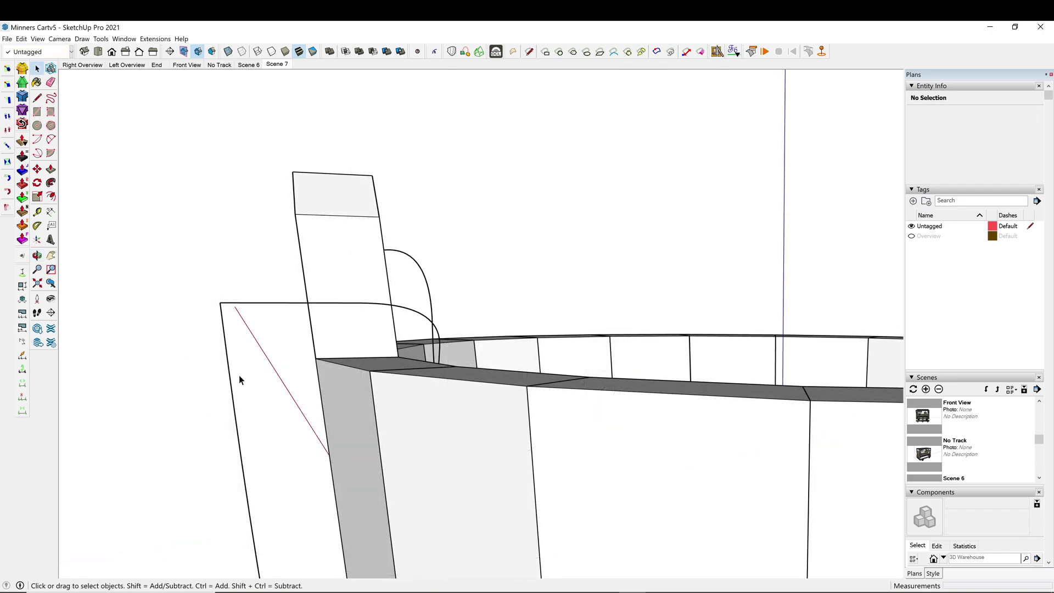
{"action": "key", "text": "b"}
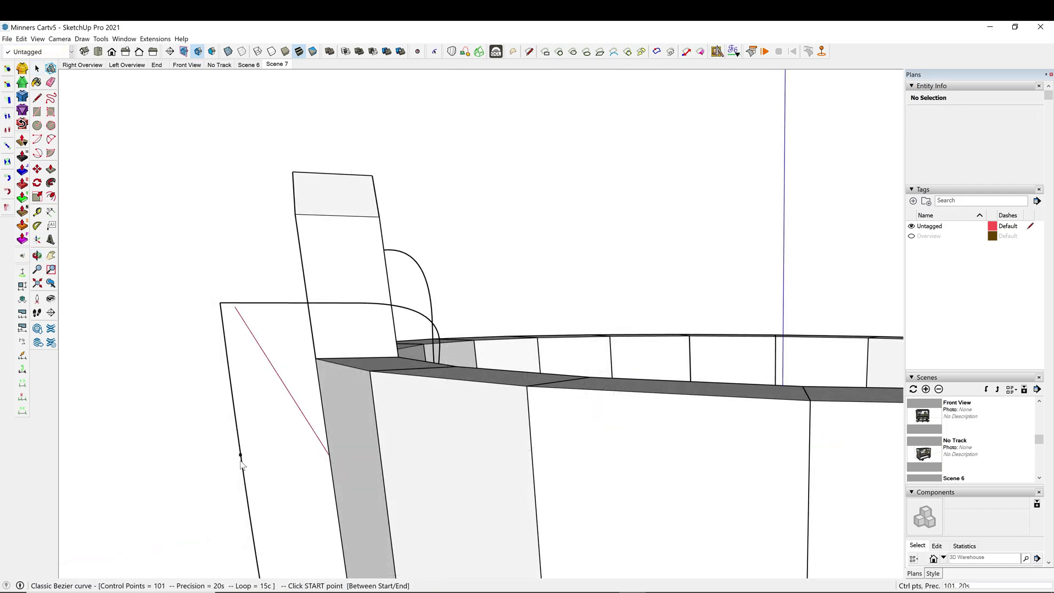
{"action": "left_click", "coordinate": [240, 472]}
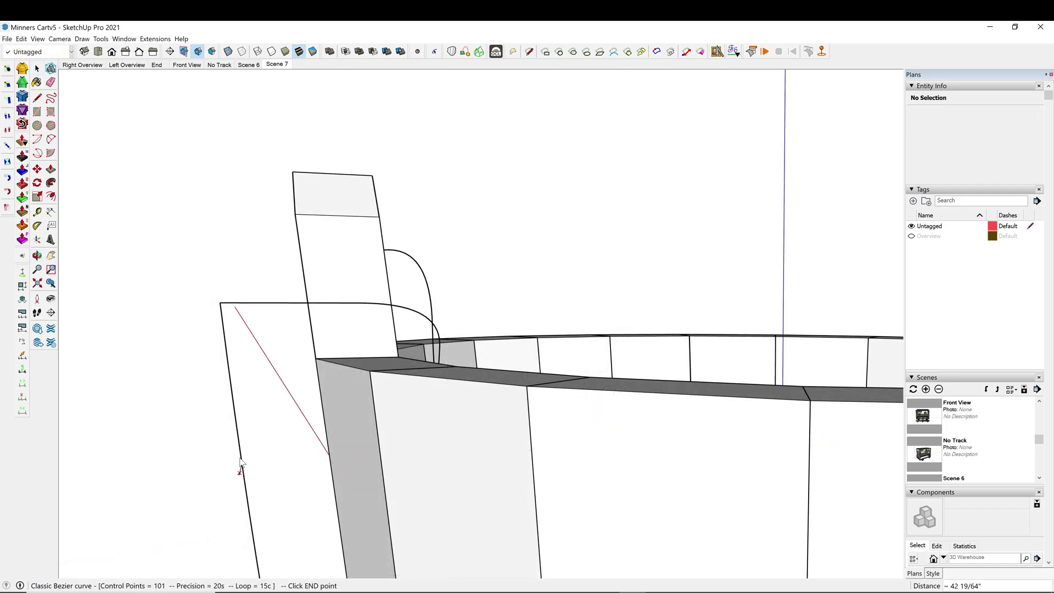
{"action": "left_click", "coordinate": [322, 303]}
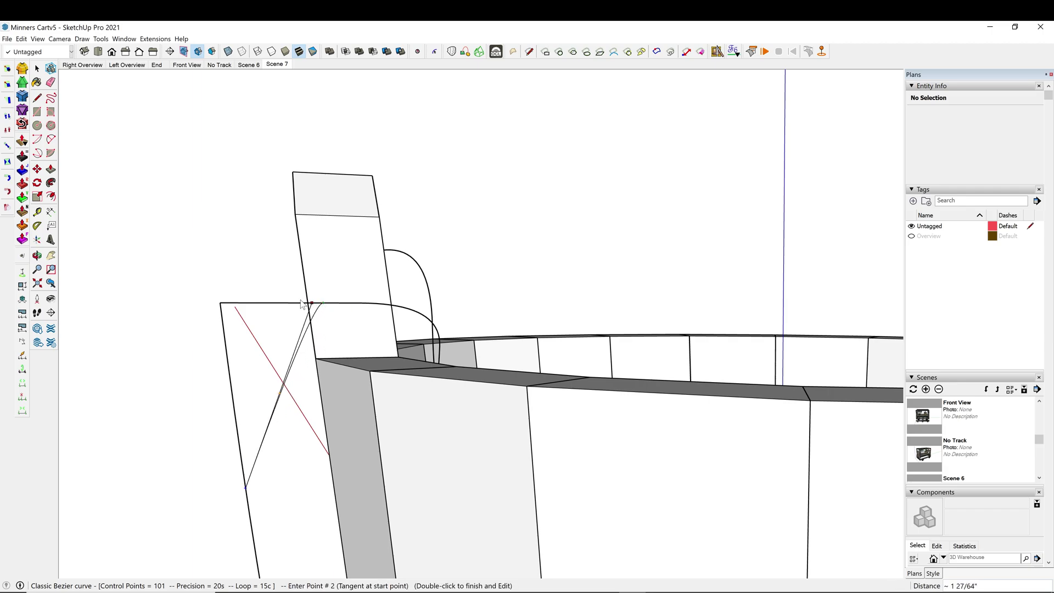
{"action": "double_click", "coordinate": [225, 310]}
{"action": "left_click", "coordinate": [246, 305]}
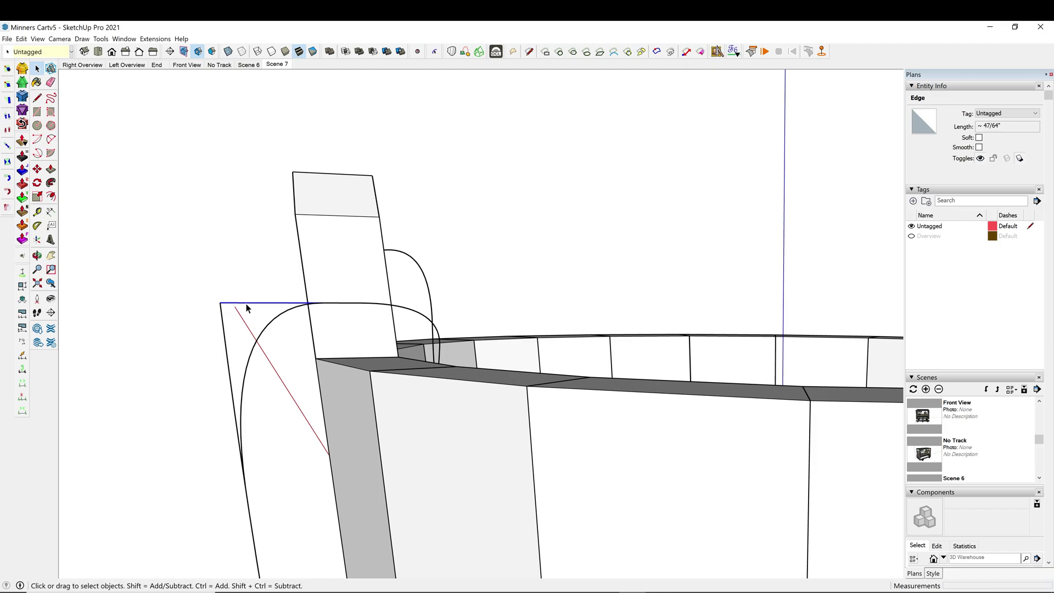
{"action": "left_click", "coordinate": [222, 330]}
Round the path's outer corner beside the other drilled stave with a Bezier curve and delete the leftover corner edges
{"action": "middle_click_drag", "start_coordinate": [224, 329], "coordinate": [428, 363]}
{"action": "middle_click_drag", "start_coordinate": [429, 363], "coordinate": [252, 458]}
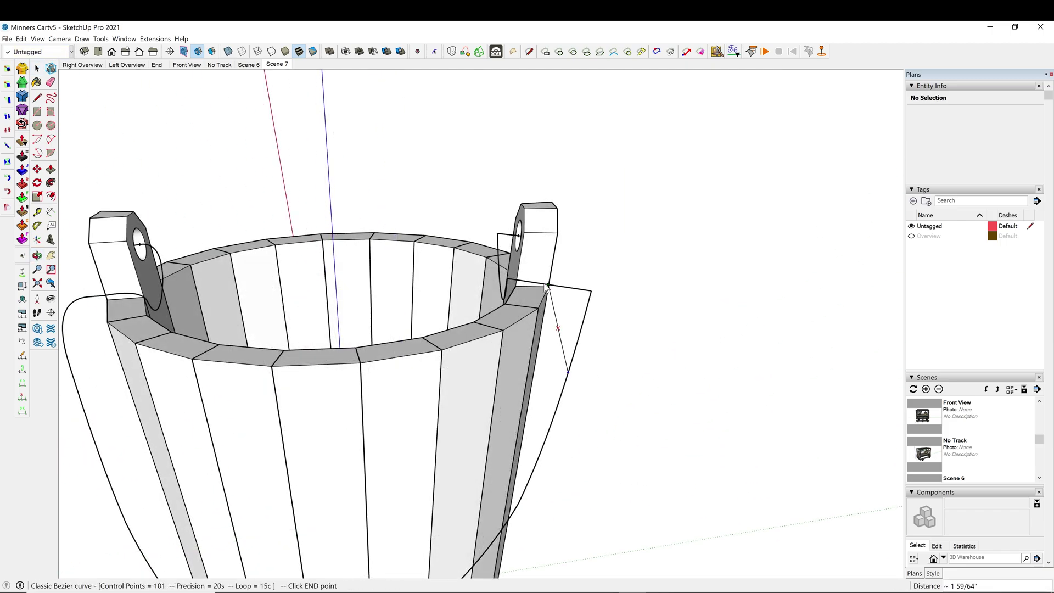
{"action": "left_click", "coordinate": [546, 285]}
{"action": "middle_click_drag", "start_coordinate": [546, 285], "coordinate": [524, 280]}
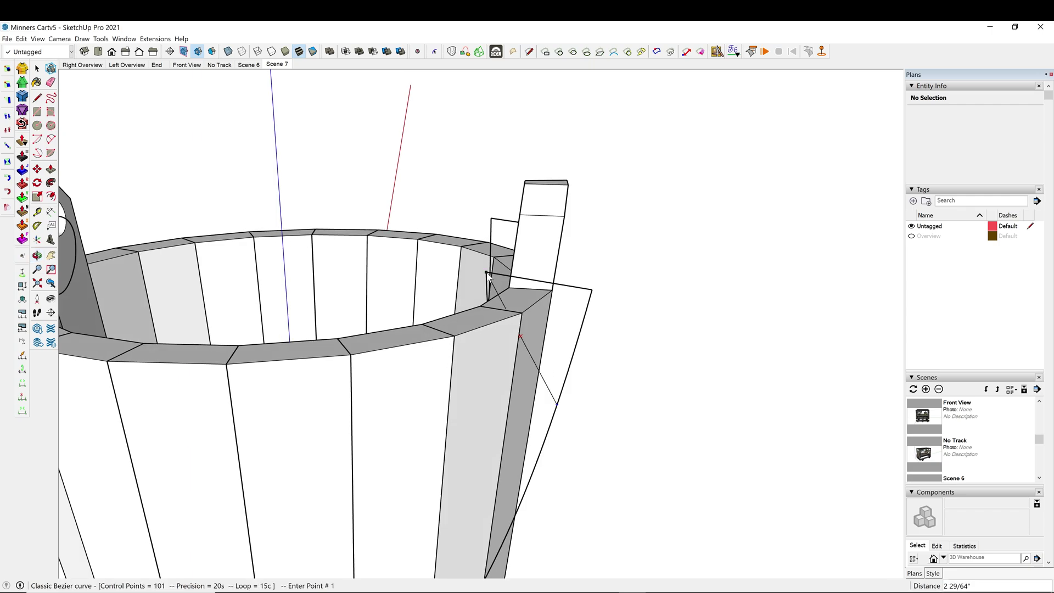
{"action": "left_click", "coordinate": [525, 280]}
{"action": "double_click", "coordinate": [591, 290]}
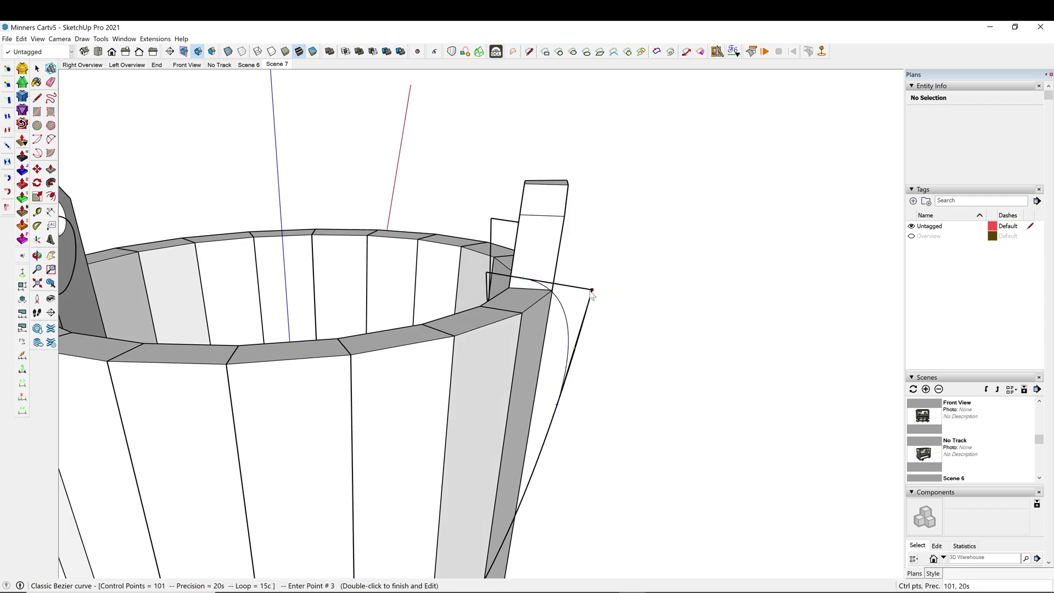
{"action": "key", "text": "space"}
{"action": "left_click", "coordinate": [589, 301]}
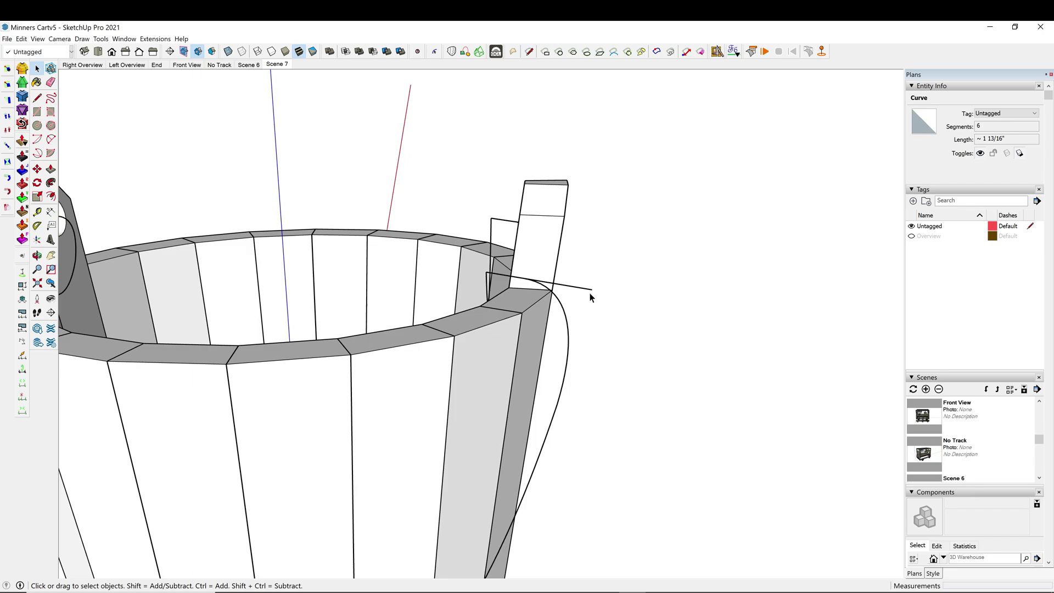
{"action": "left_click", "coordinate": [590, 297]}
Round the path's inner corner above the rim with a Bezier curve and delete the leftover straight and vertical edges
{"action": "scroll", "coordinate": [524, 302], "scroll_direction": "up", "scroll_amount": 3}
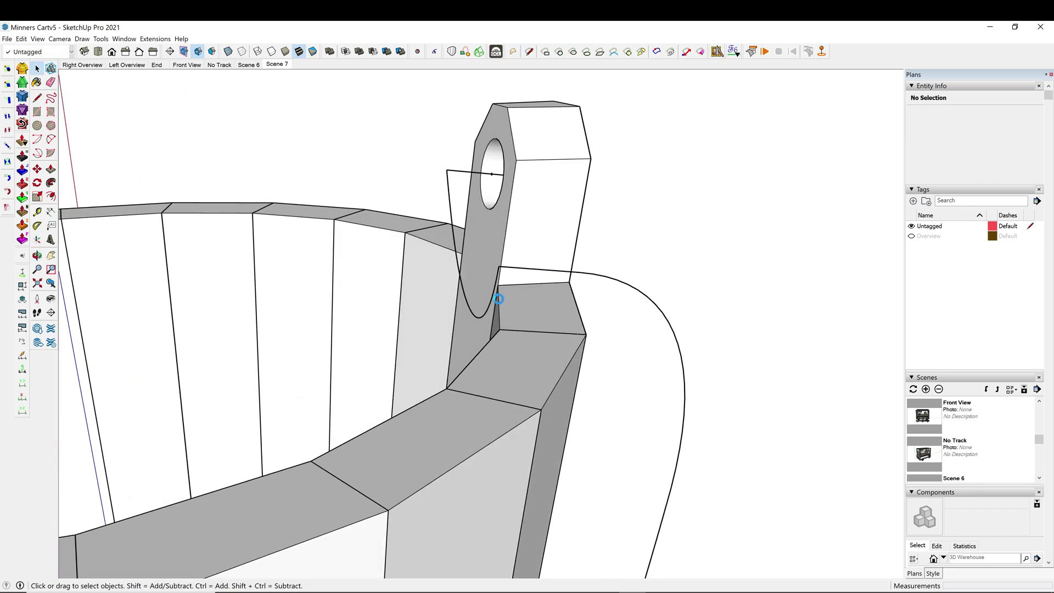
{"action": "left_click", "coordinate": [491, 302]}
{"action": "left_click", "coordinate": [580, 273]}
{"action": "left_click", "coordinate": [499, 275]}
{"action": "double_click", "coordinate": [524, 269]}
{"action": "key", "text": "space"}
{"action": "scroll", "coordinate": [522, 276], "scroll_direction": "up", "scroll_amount": 3}
{"action": "left_click", "coordinate": [516, 267]}
{"action": "key", "text": "Delete"}
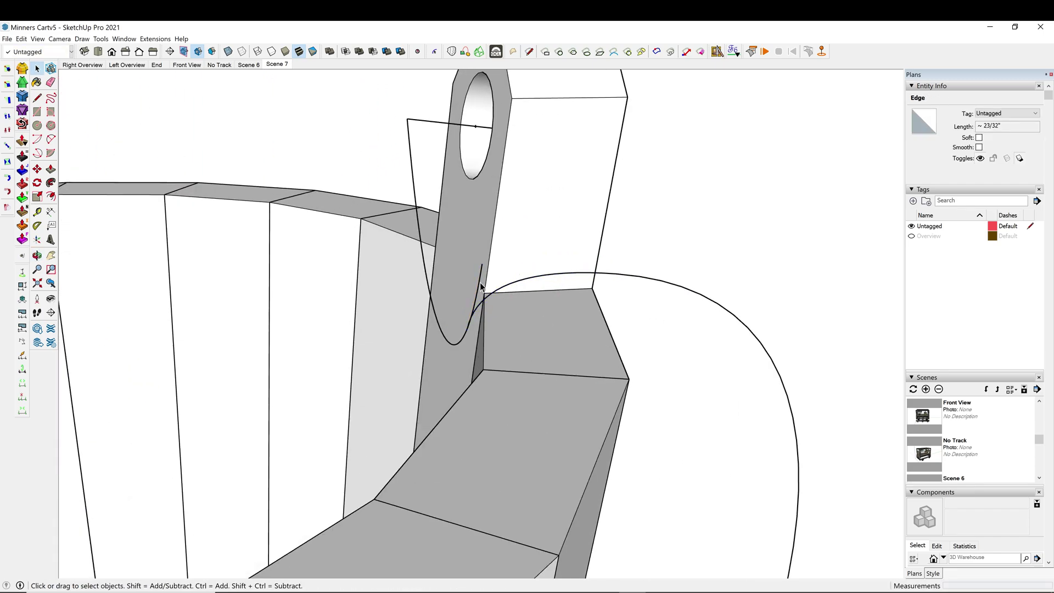
{"action": "key", "text": "Delete"}
Round the path's sharp corner next to the stave's hole with a Bezier curve
{"action": "middle_click_drag", "start_coordinate": [480, 286], "coordinate": [396, 394]}
{"action": "scroll", "coordinate": [459, 343], "scroll_direction": "down", "scroll_amount": 3}
{"action": "middle_click_drag", "start_coordinate": [459, 342], "coordinate": [488, 289]}
{"action": "scroll", "coordinate": [483, 252], "scroll_direction": "up", "scroll_amount": 3}
{"action": "key", "text": "b"}
{"action": "left_click", "coordinate": [513, 106]}
{"action": "left_click", "coordinate": [458, 264]}
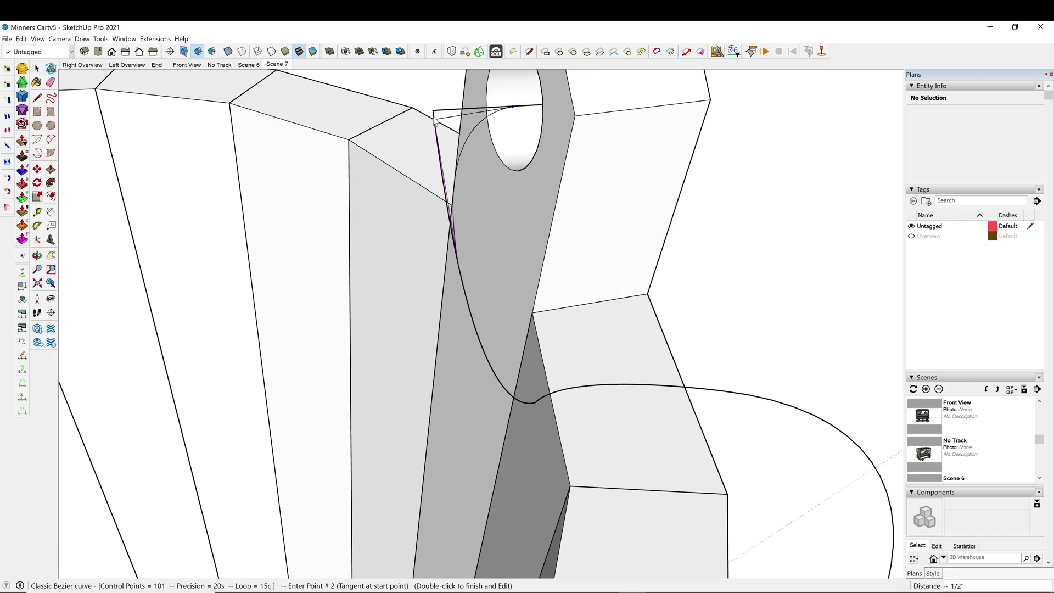
{"action": "key", "text": "space"}
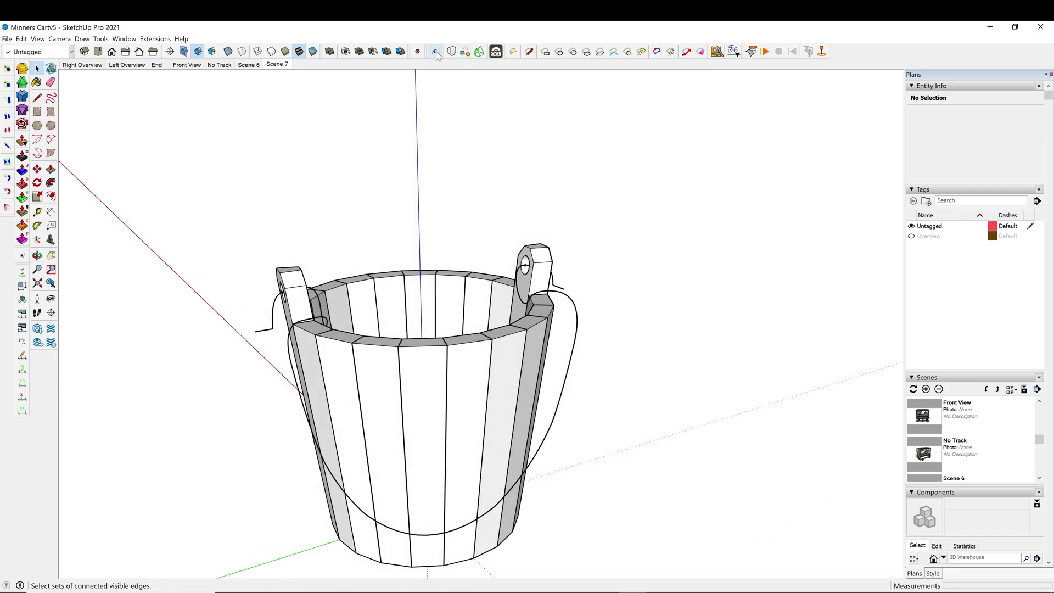
Select all connected edges of the handle path, including the part through the second hole, and weld them into one curve
{"action": "left_click", "coordinate": [435, 52]}
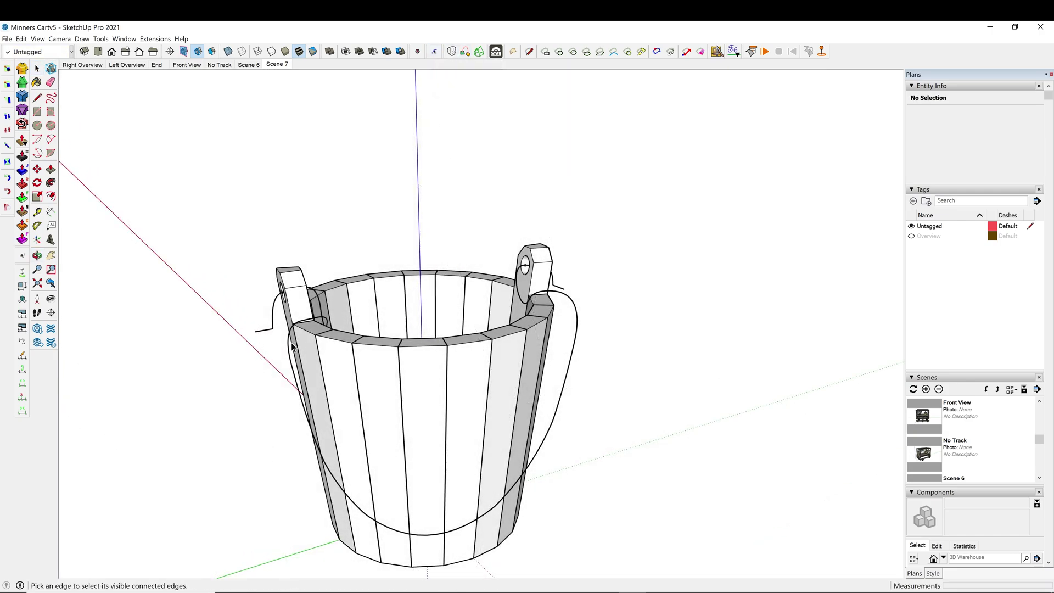
{"action": "left_click", "coordinate": [264, 331]}
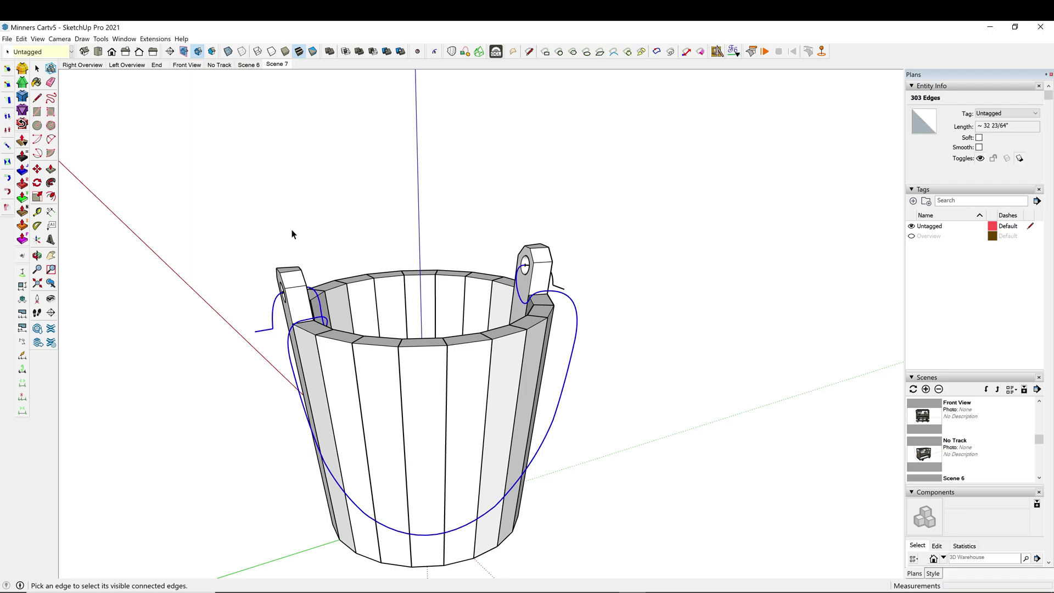
{"action": "middle_click_drag", "start_coordinate": [509, 297], "coordinate": [666, 324]}
{"action": "scroll", "coordinate": [467, 251], "scroll_direction": "up", "scroll_amount": 8}
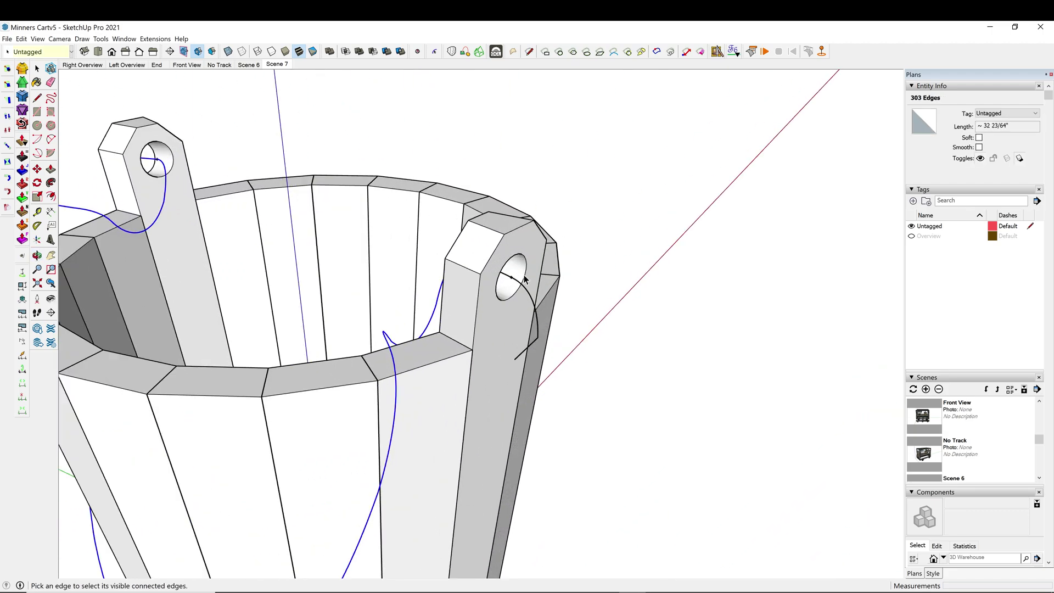
{"action": "left_click", "coordinate": [464, 343], "text": "shift"}
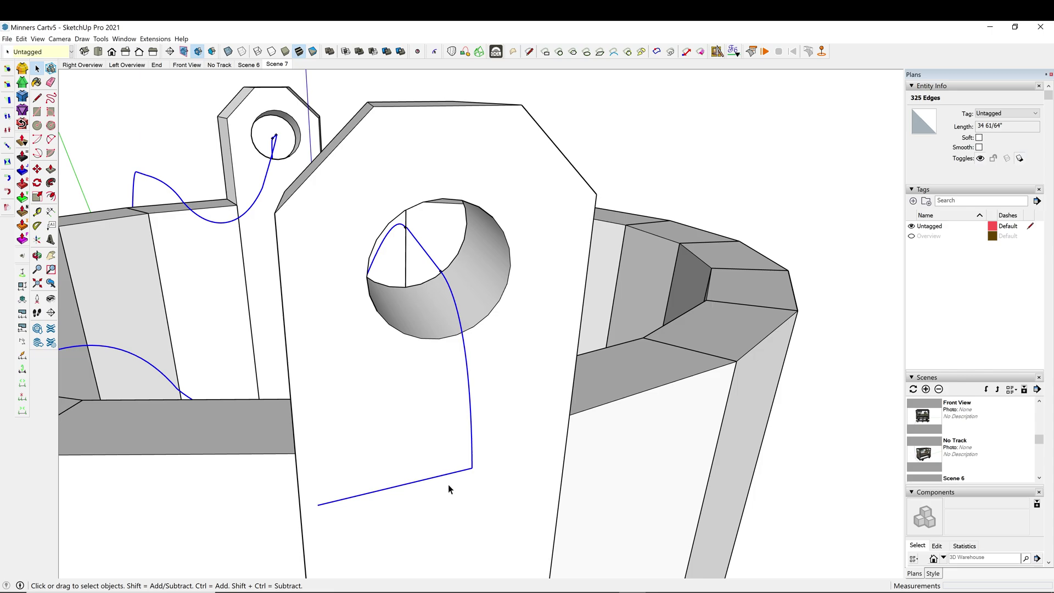
{"action": "middle_click_drag", "start_coordinate": [364, 369], "coordinate": [538, 297]}
{"action": "scroll", "coordinate": [452, 212], "scroll_direction": "up", "scroll_amount": 3}
{"action": "key", "text": "w"}
{"action": "scroll", "coordinate": [459, 193], "scroll_direction": "down", "scroll_amount": 8}
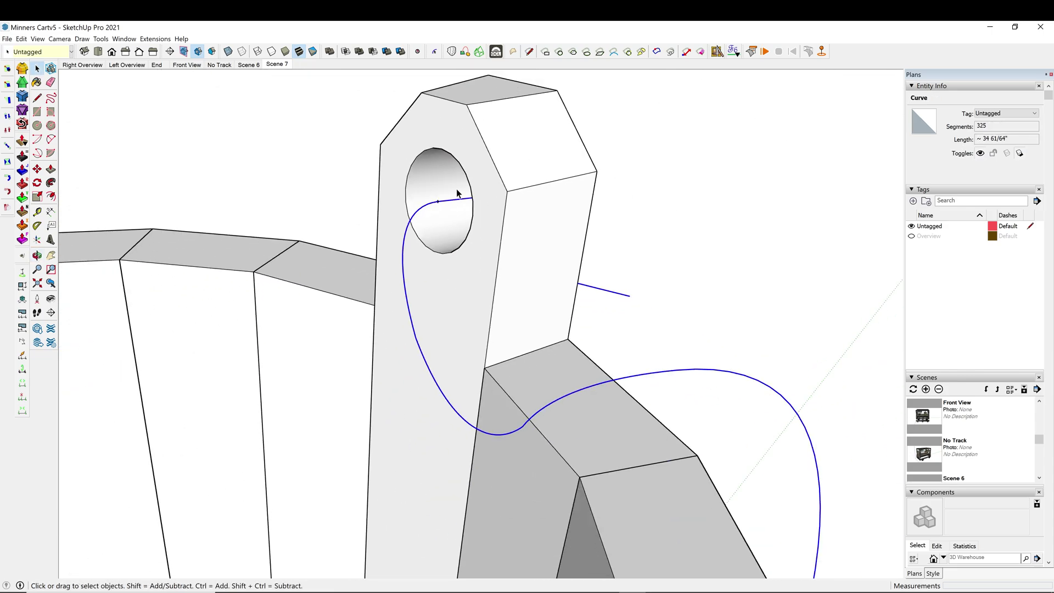
Draw a circle with a 0.25-inch radius on the green axis plane, centred on the handle path's free outer end
{"action": "middle_click_drag", "start_coordinate": [620, 279], "coordinate": [643, 263]}
{"action": "scroll", "coordinate": [644, 263], "scroll_direction": "down", "scroll_amount": 3}
{"action": "scroll", "coordinate": [631, 269], "scroll_direction": "down", "scroll_amount": 3}
{"action": "middle_click_drag", "start_coordinate": [577, 299], "coordinate": [558, 345]}
{"action": "left_click", "coordinate": [688, 350]}
{"action": "scroll", "coordinate": [346, 308], "scroll_direction": "up", "scroll_amount": 5}
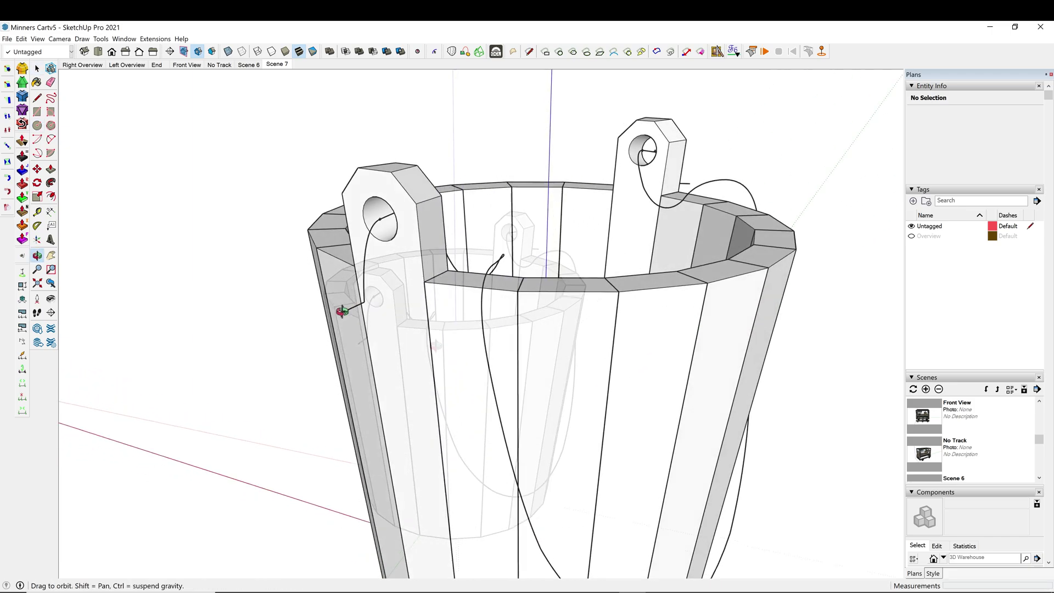
{"action": "key", "text": "c"}
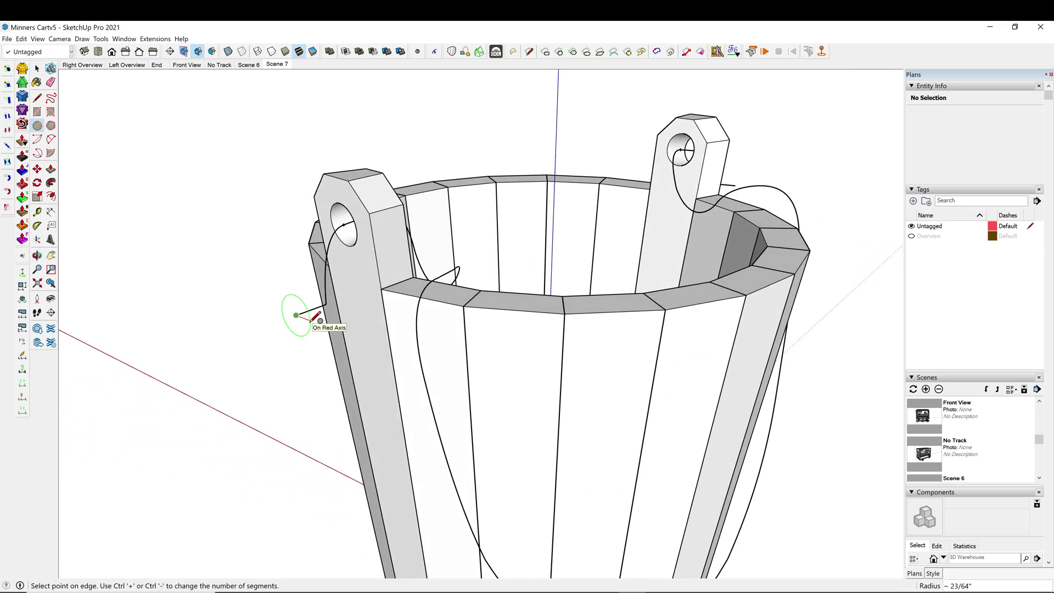
{"action": "type", "text": ".25"}
{"action": "key", "text": "Return"}
{"action": "key", "text": "space"}
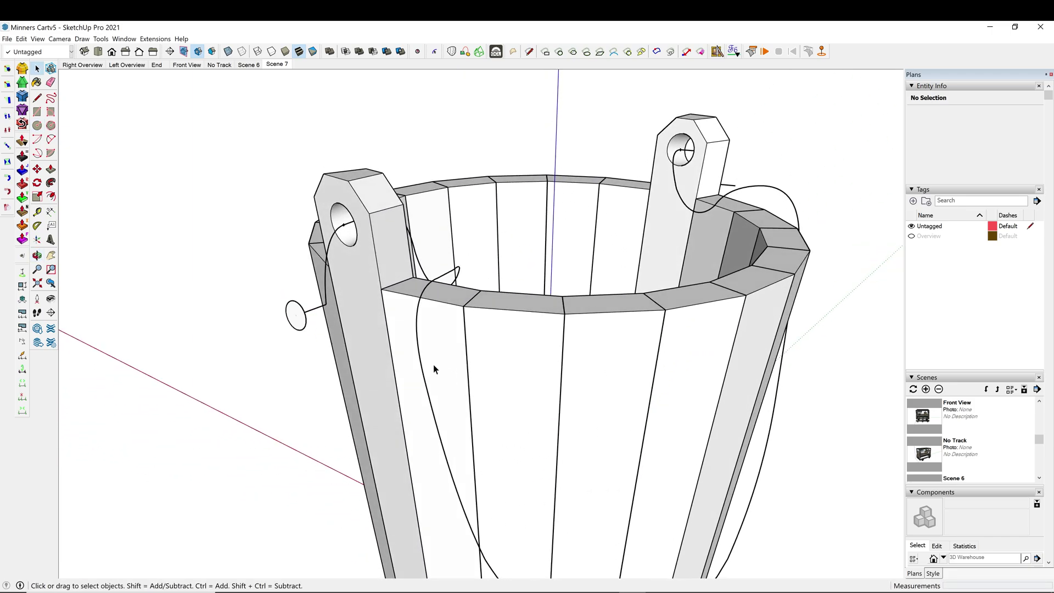
Sweep the 0.25-inch-radius circle along the welded handle path with Follow Me to form the solid rope-like handle
{"action": "middle_click_drag", "start_coordinate": [318, 326], "coordinate": [271, 305]}
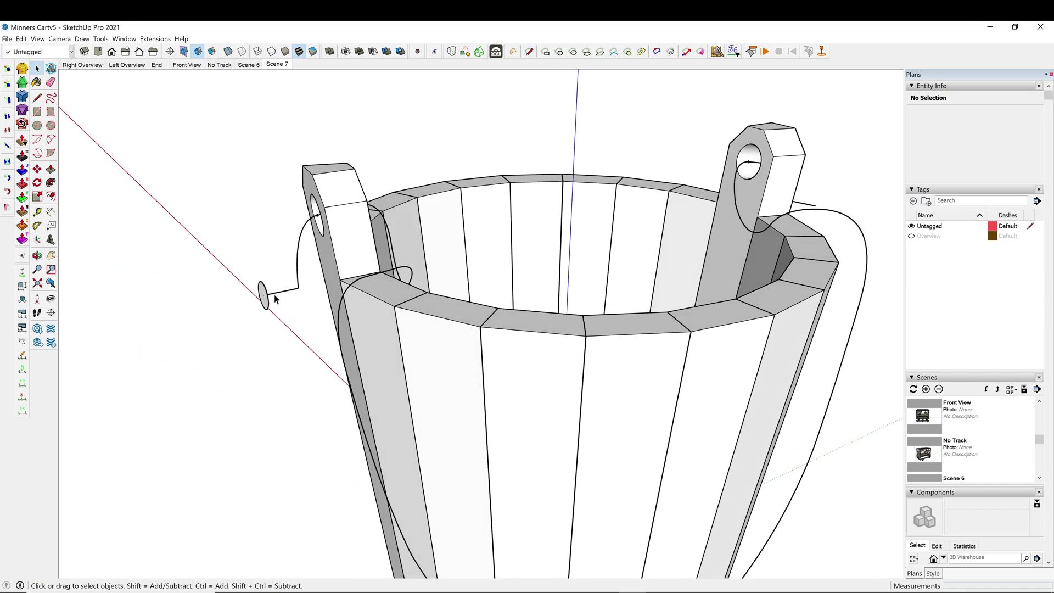
{"action": "left_click", "coordinate": [277, 295]}
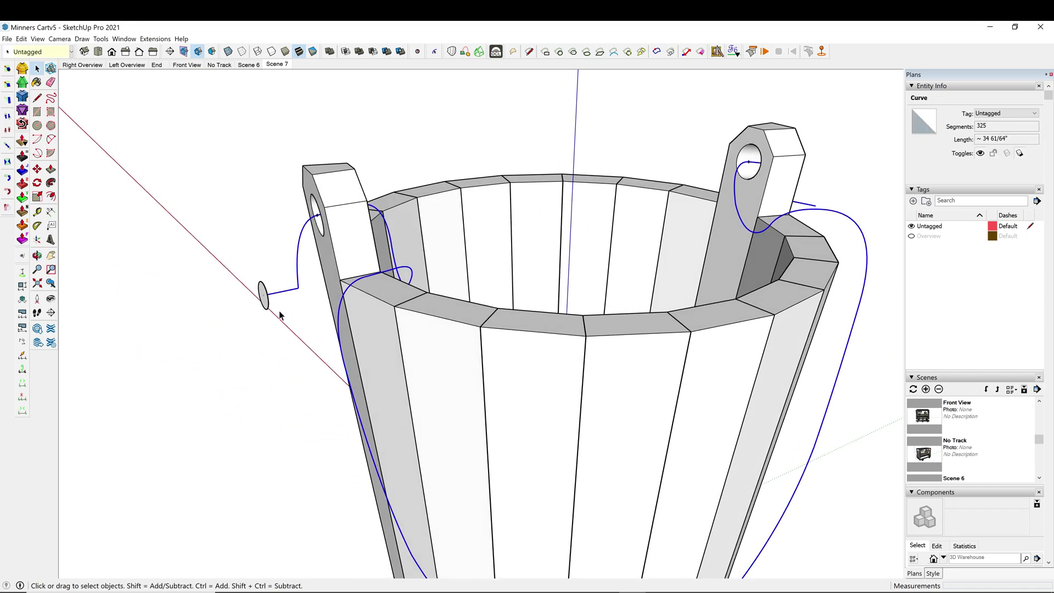
{"action": "left_click", "coordinate": [50, 183]}
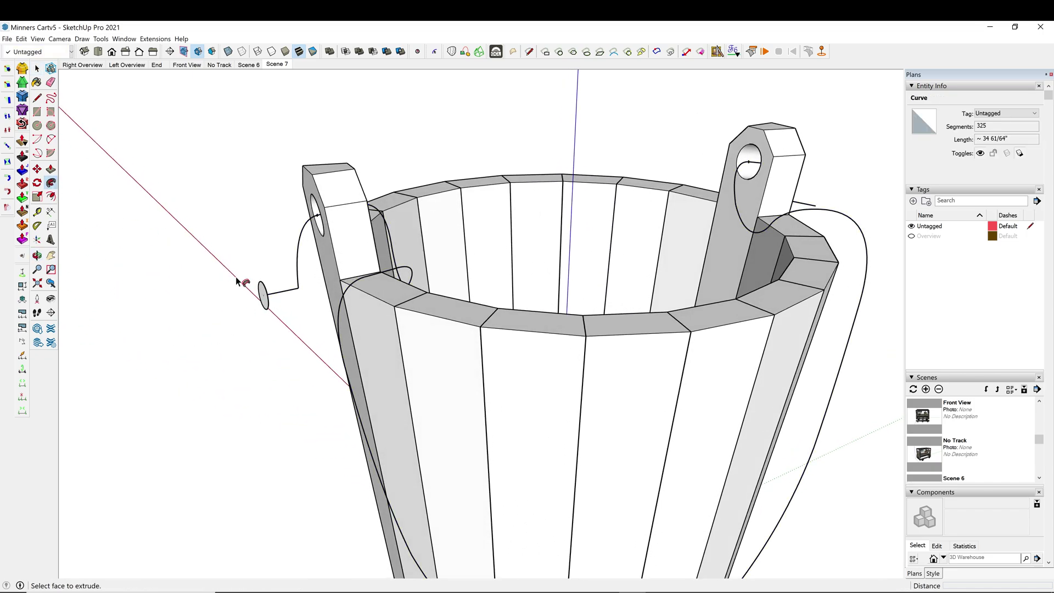
{"action": "left_click", "coordinate": [266, 298]}
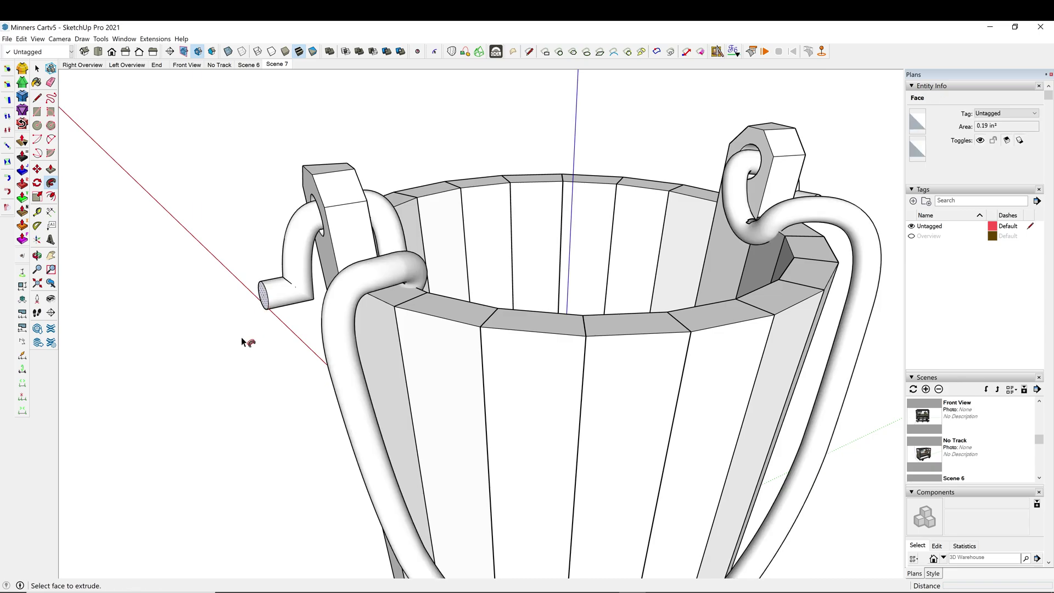
{"action": "scroll", "coordinate": [245, 349], "scroll_direction": "down", "scroll_amount": 3}
{"action": "mouse_move", "coordinate": [246, 349]}
{"action": "middle_mouse_down"}
{"action": "mouse_move", "coordinate": [697, 292]}
{"action": "mouse_move", "coordinate": [690, 428]}
{"action": "mouse_move", "coordinate": [861, 400]}
{"action": "mouse_move", "coordinate": [768, 422]}
{"action": "mouse_move", "coordinate": [784, 426]}
{"action": "middle_mouse_up"}
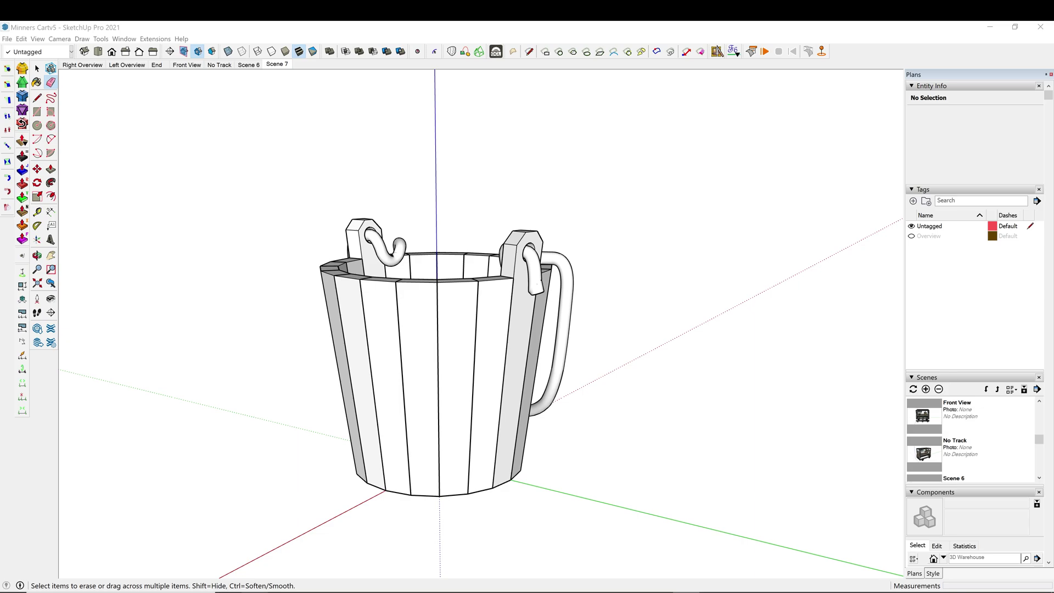
{"action": "mouse_move", "coordinate": [498, 343]}
{"action": "middle_mouse_down"}
{"action": "mouse_move", "coordinate": [454, 442]}
{"action": "mouse_move", "coordinate": [574, 457]}
{"action": "mouse_move", "coordinate": [855, 450]}
{"action": "mouse_move", "coordinate": [743, 469]}
{"action": "mouse_move", "coordinate": [567, 466]}
{"action": "middle_mouse_up"}
{"action": "key", "text": "e"}
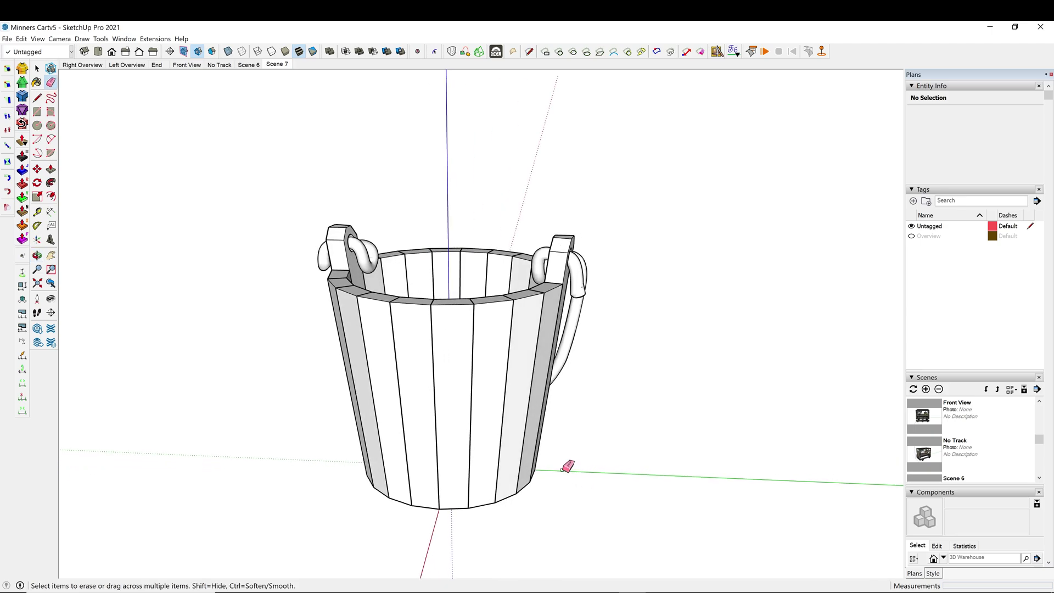
{"action": "mouse_move", "coordinate": [346, 442]}
{"action": "middle_mouse_down"}
{"action": "mouse_move", "coordinate": [275, 414]}
{"action": "mouse_move", "coordinate": [293, 414]}
{"action": "middle_mouse_up"}
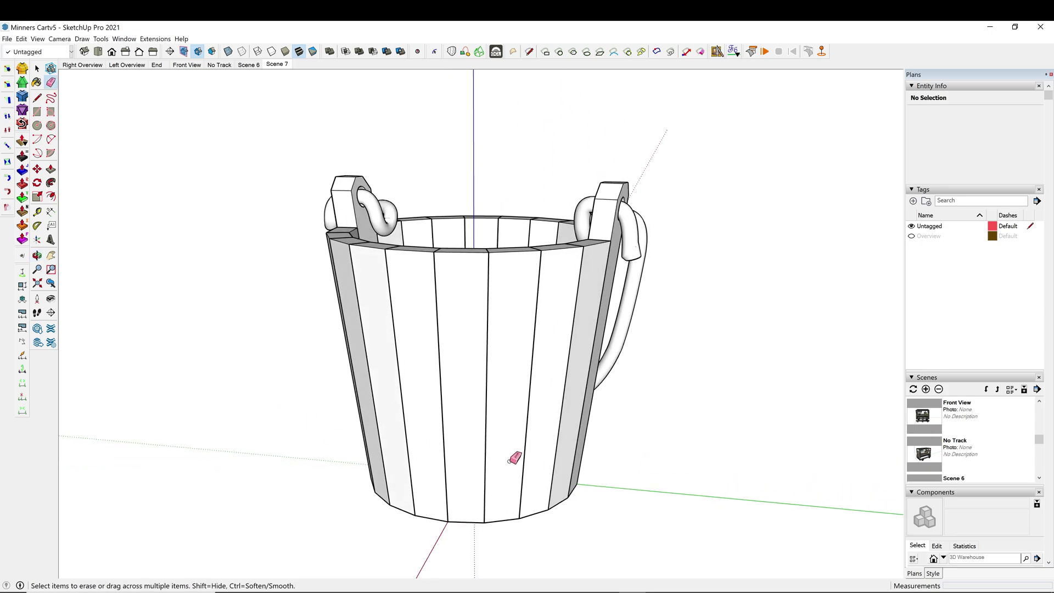
{"action": "key", "text": "space"}
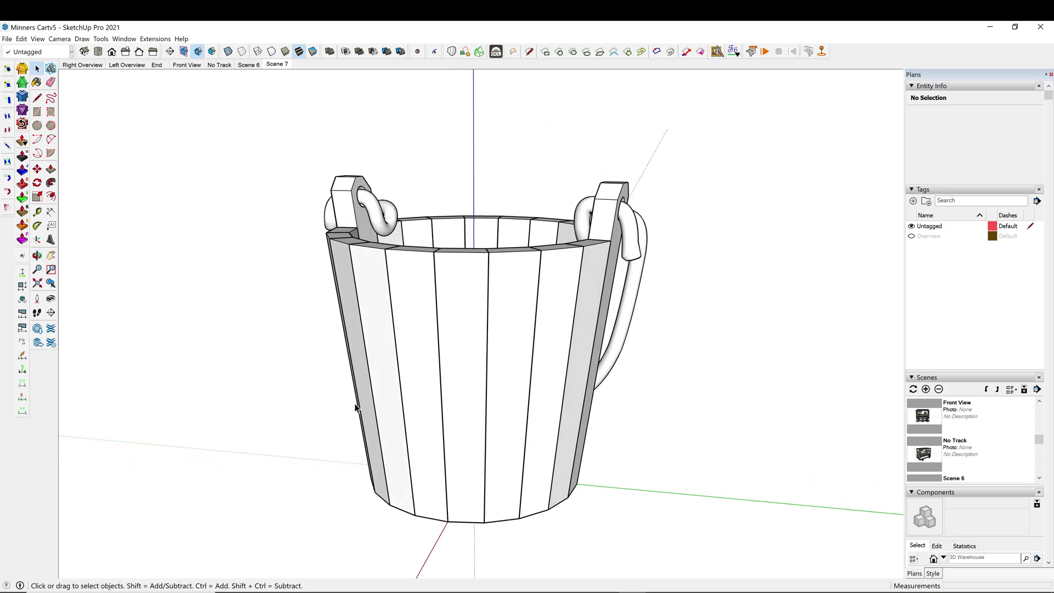
Draw a vertical guide line upward from the centre of the bucket's bottom plate
{"action": "middle_click_drag", "start_coordinate": [311, 409], "coordinate": [466, 485]}
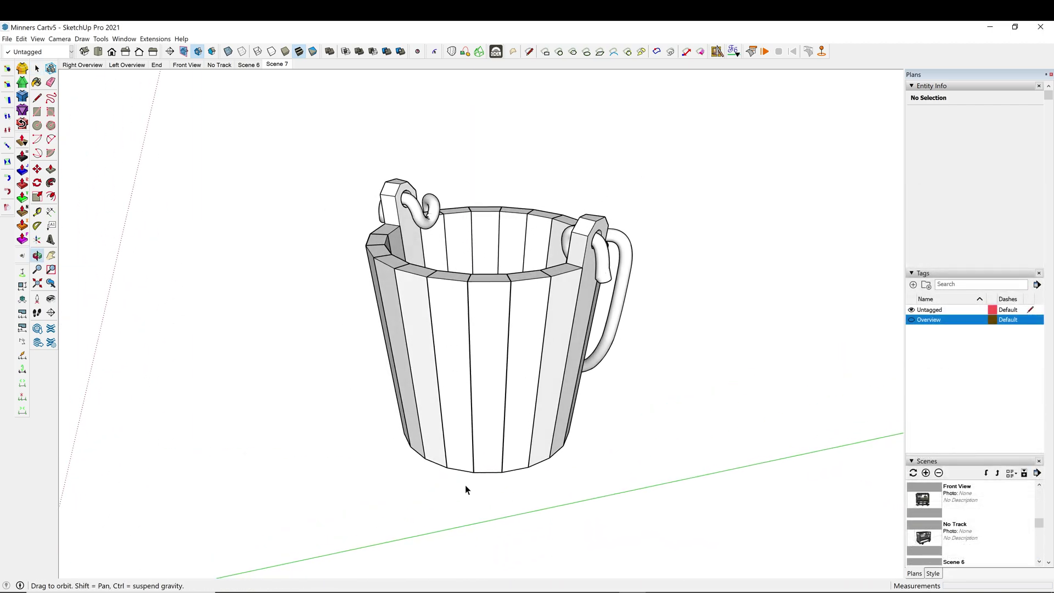
{"action": "middle_click_drag", "start_coordinate": [474, 399], "coordinate": [485, 437]}
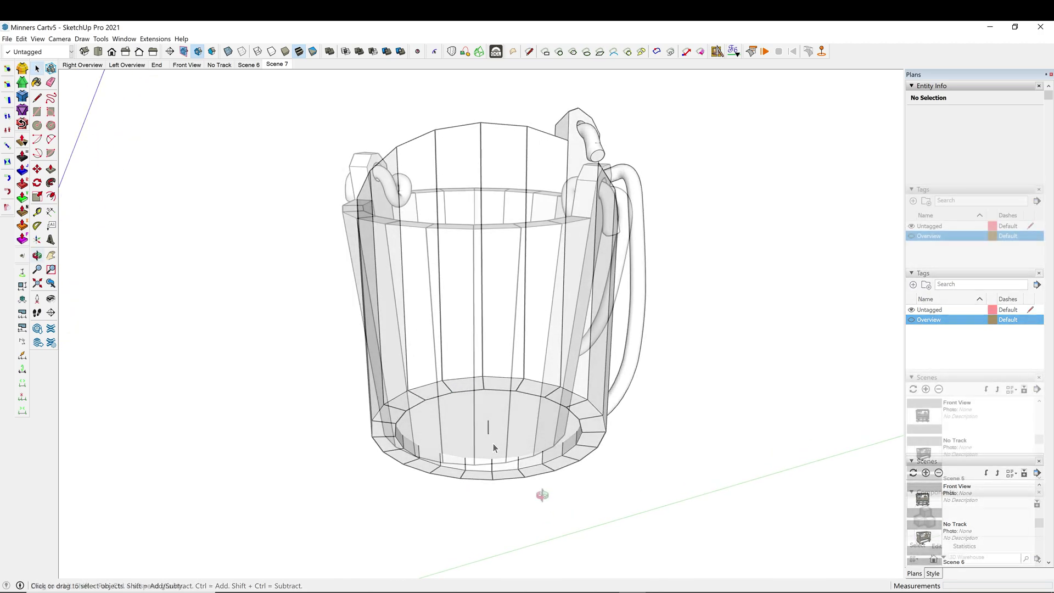
{"action": "middle_click_drag", "start_coordinate": [541, 494], "coordinate": [497, 400]}
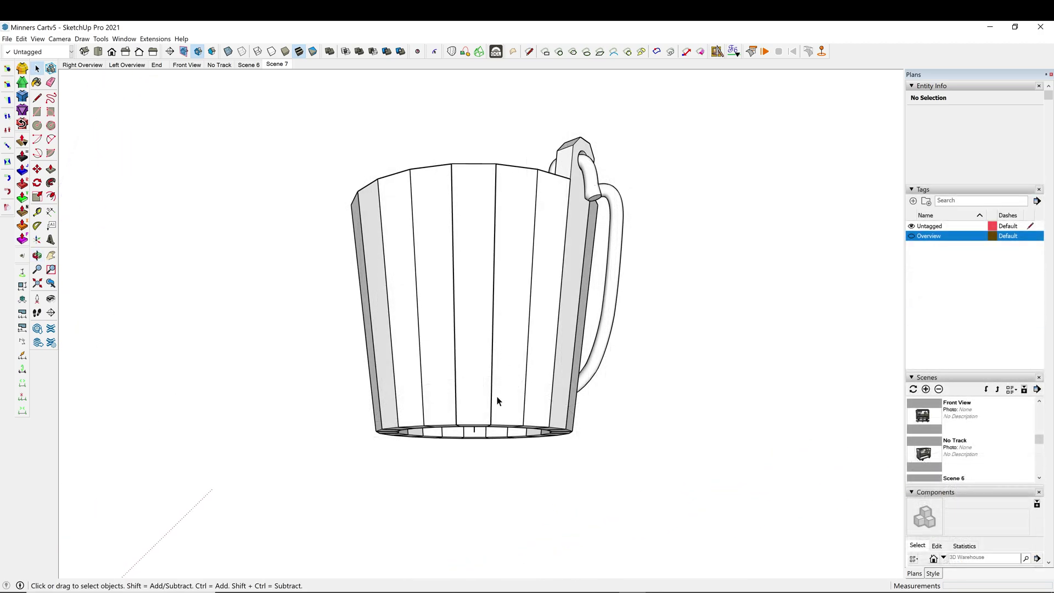
{"action": "scroll", "coordinate": [490, 407], "scroll_direction": "up", "scroll_amount": 5}
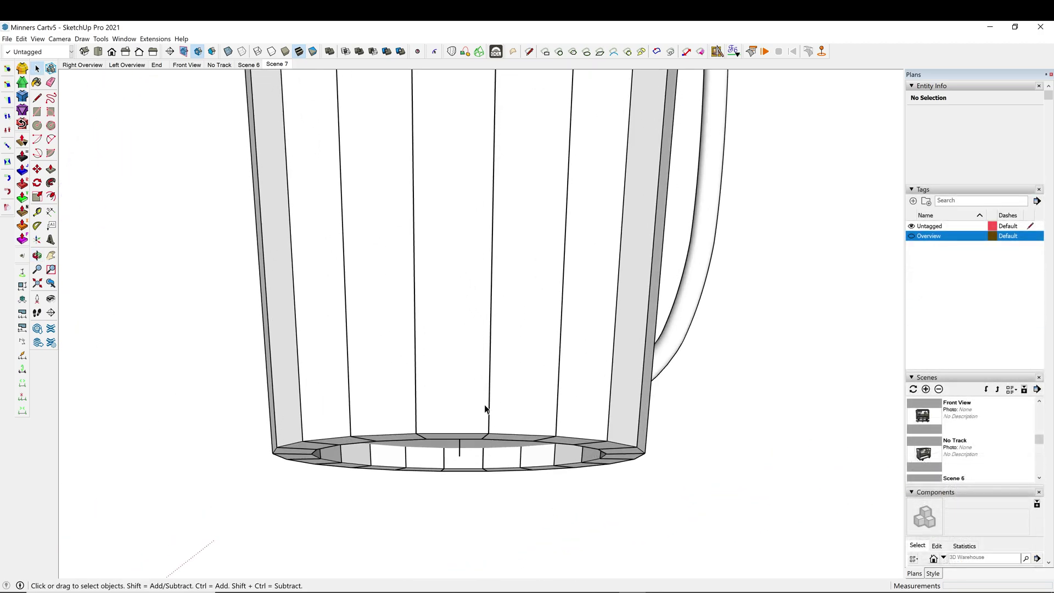
{"action": "key", "text": "l"}
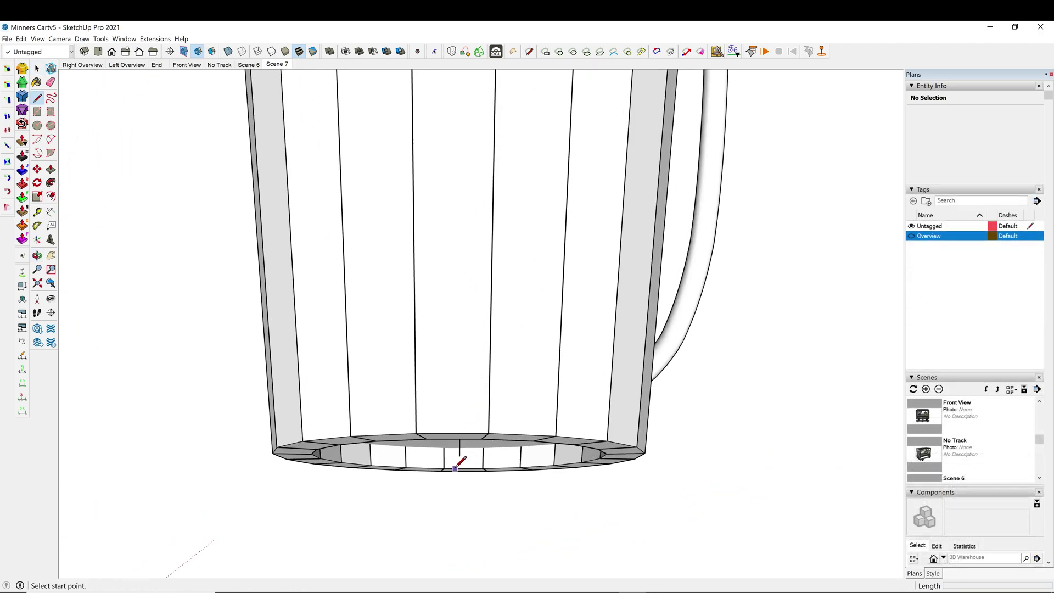
{"action": "middle_click_drag", "start_coordinate": [448, 459], "coordinate": [462, 398]}
{"action": "left_click", "coordinate": [452, 415]}
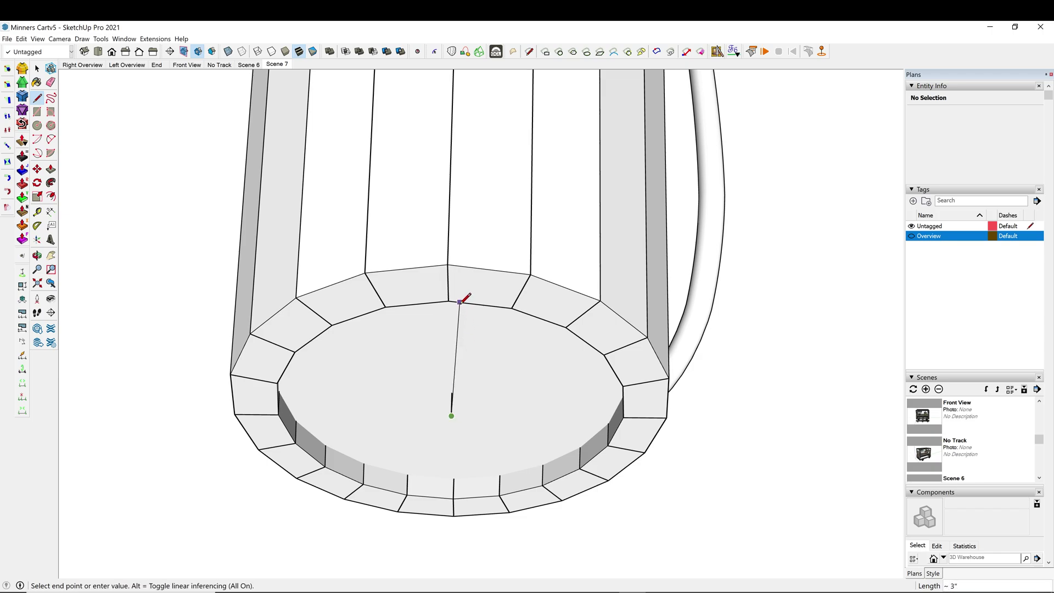
{"action": "scroll", "coordinate": [458, 379], "scroll_direction": "down", "scroll_amount": 3}
{"action": "middle_click_drag", "start_coordinate": [449, 332], "coordinate": [518, 499]}
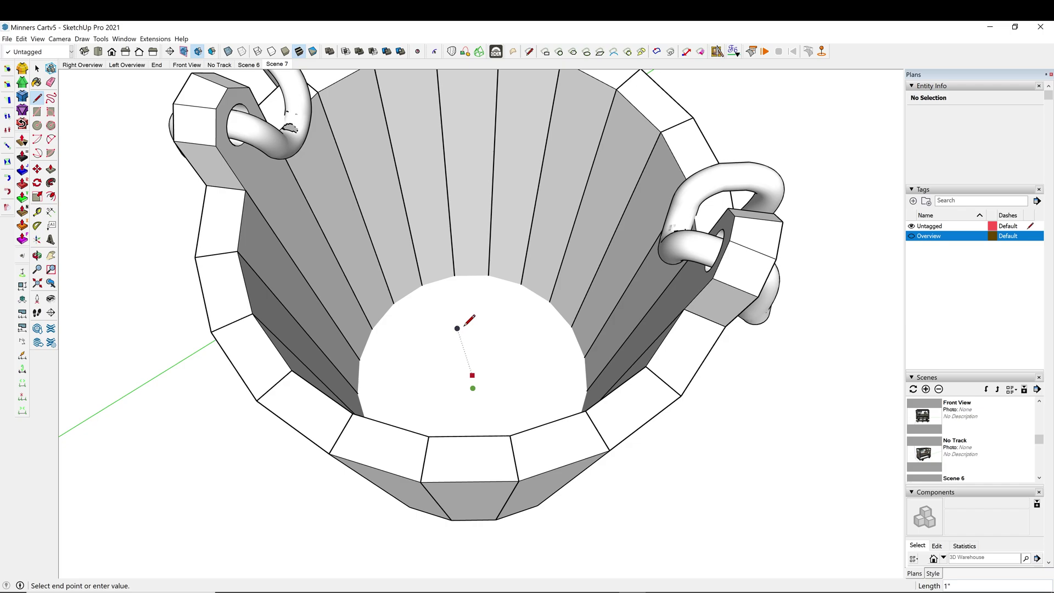
{"action": "mouse_move", "coordinate": [465, 324]}
{"action": "middle_mouse_down"}
{"action": "mouse_move", "coordinate": [494, 189]}
{"action": "mouse_move", "coordinate": [471, 395]}
{"action": "middle_mouse_up"}
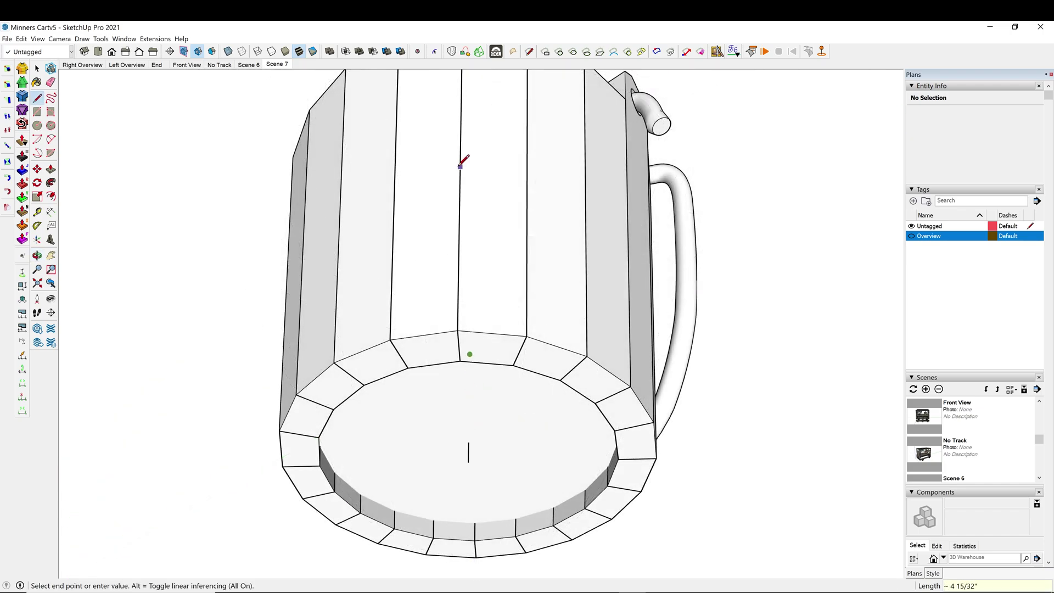
{"action": "key", "text": "space"}
Draw a horizontal circle with a 4 3/16-inch radius centred on the vertical guide line, around the bucket's lower staves
{"action": "middle_click_drag", "start_coordinate": [463, 160], "coordinate": [545, 356]}
{"action": "key", "text": "c"}
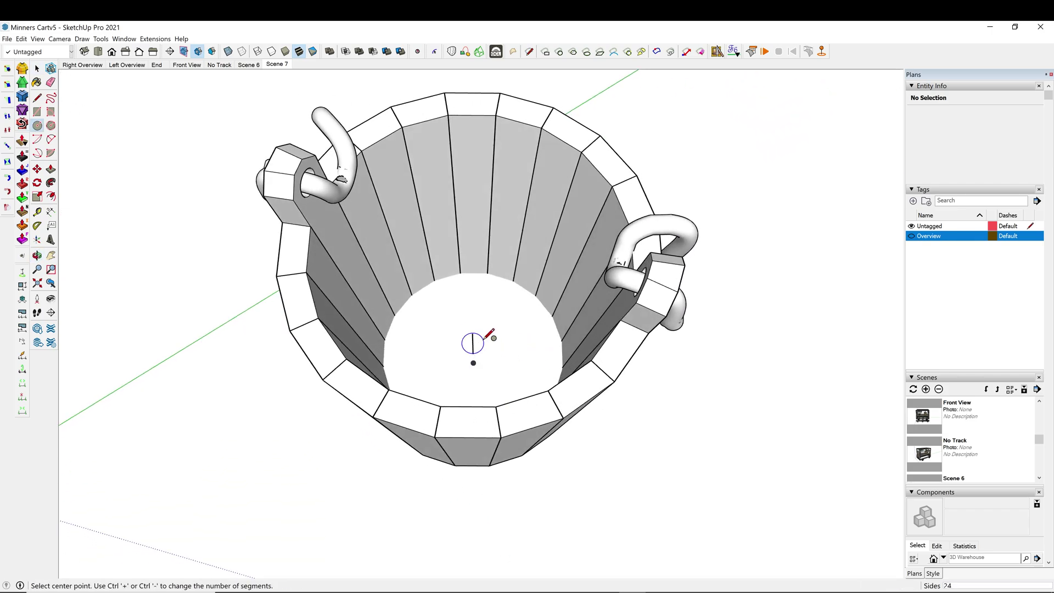
{"action": "middle_click_drag", "start_coordinate": [483, 329], "coordinate": [535, 332]}
{"action": "left_click", "coordinate": [472, 359]}
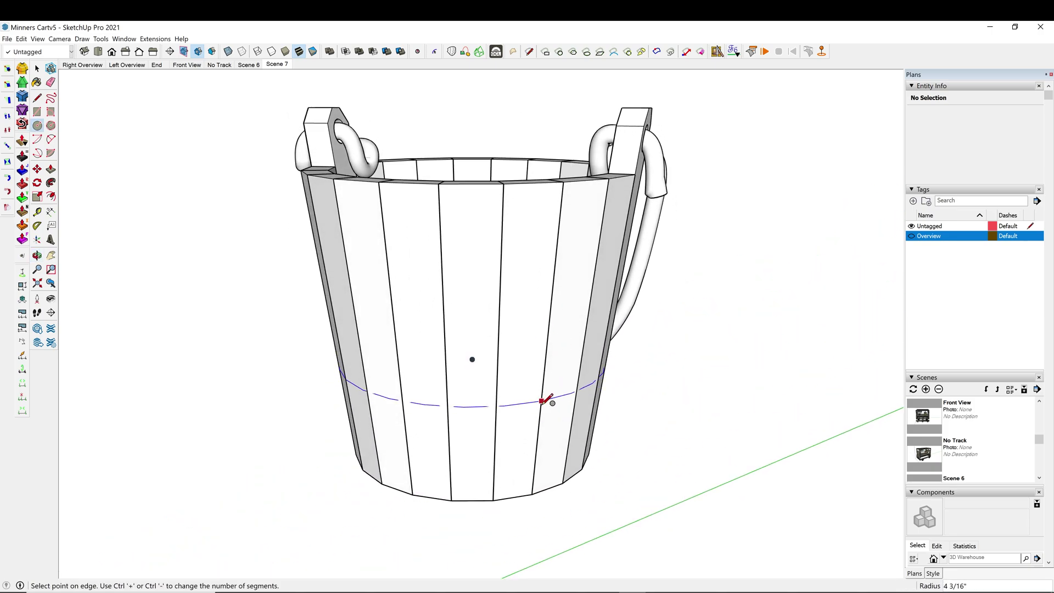
{"action": "left_click", "coordinate": [498, 405]}
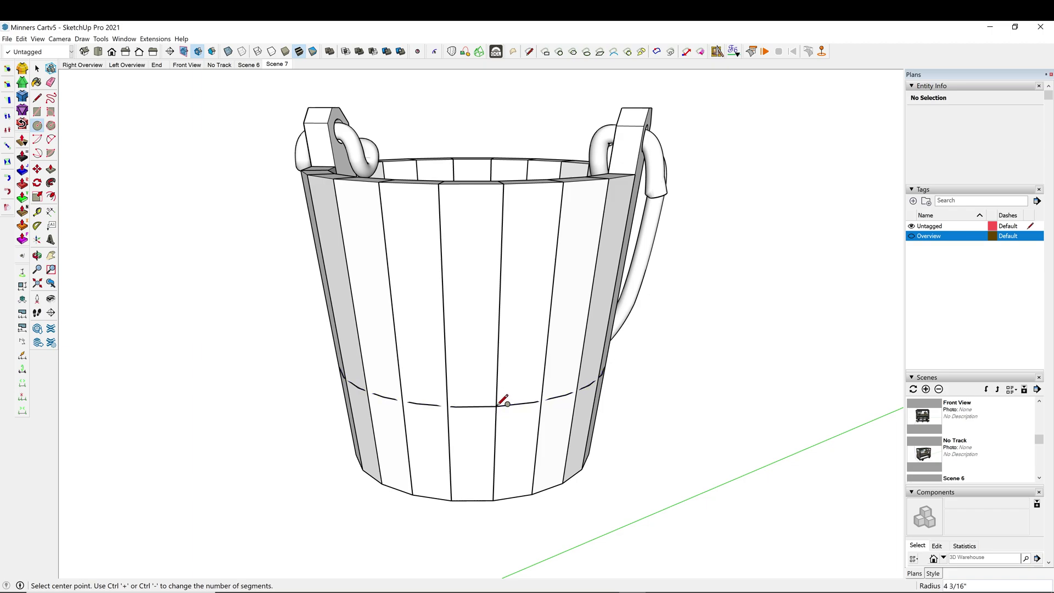
Push/Pull the circle's face inside the bucket 3/4 inch to form a hoop band around the staves
{"action": "key", "text": "space"}
{"action": "left_click", "coordinate": [494, 409]}
{"action": "middle_click_drag", "start_coordinate": [494, 409], "coordinate": [531, 392]}
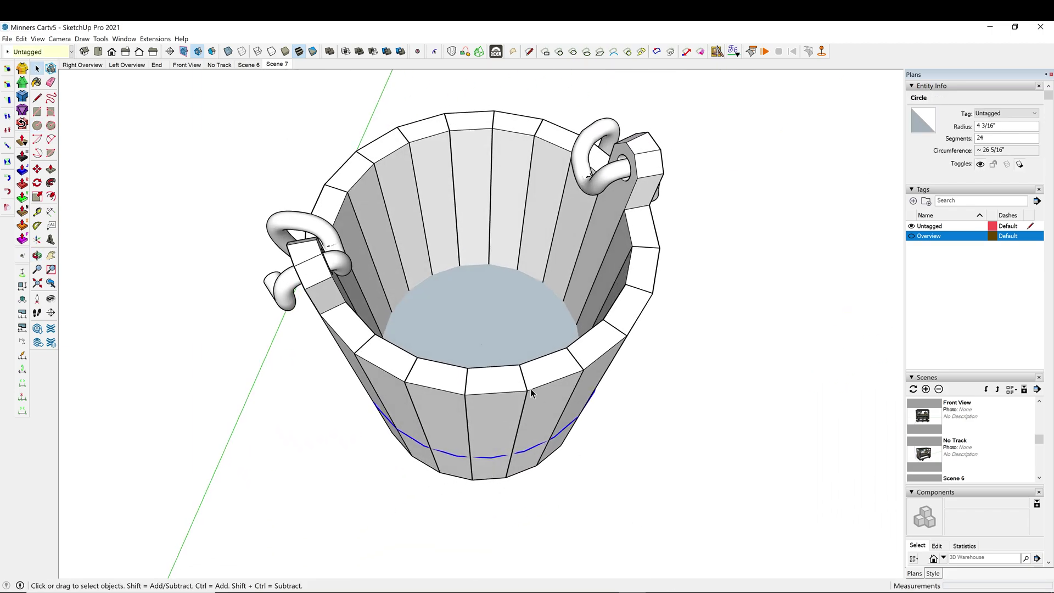
{"action": "key", "text": "p"}
{"action": "left_click", "coordinate": [494, 335]}
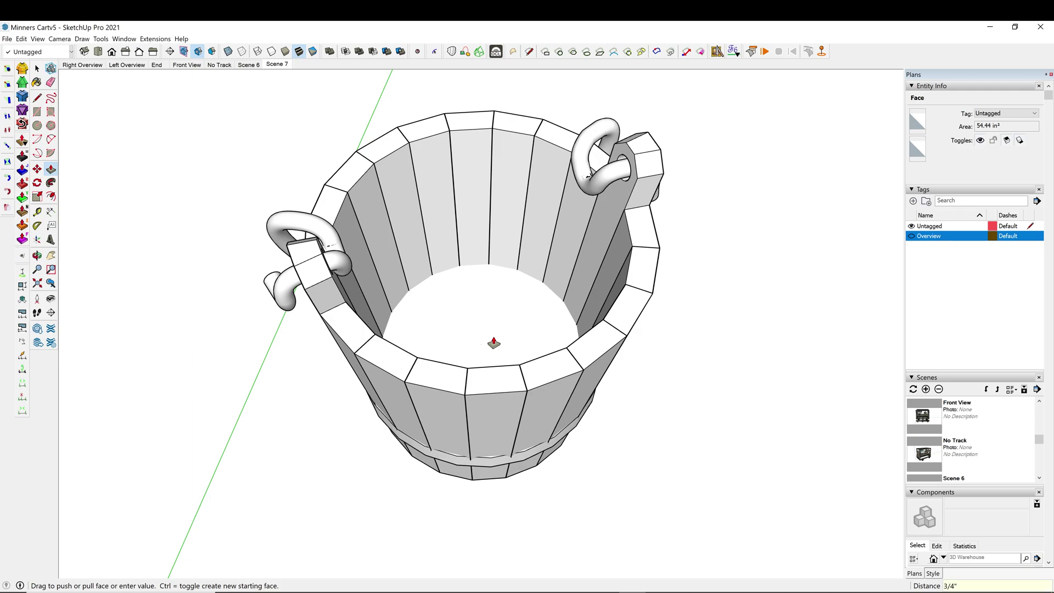
{"action": "key", "text": "Return"}
Thicken the band's outer surface outward by about 7/64 inch with the Joint Push Pull follow tool
{"action": "middle_click_drag", "start_coordinate": [485, 391], "coordinate": [541, 386]}
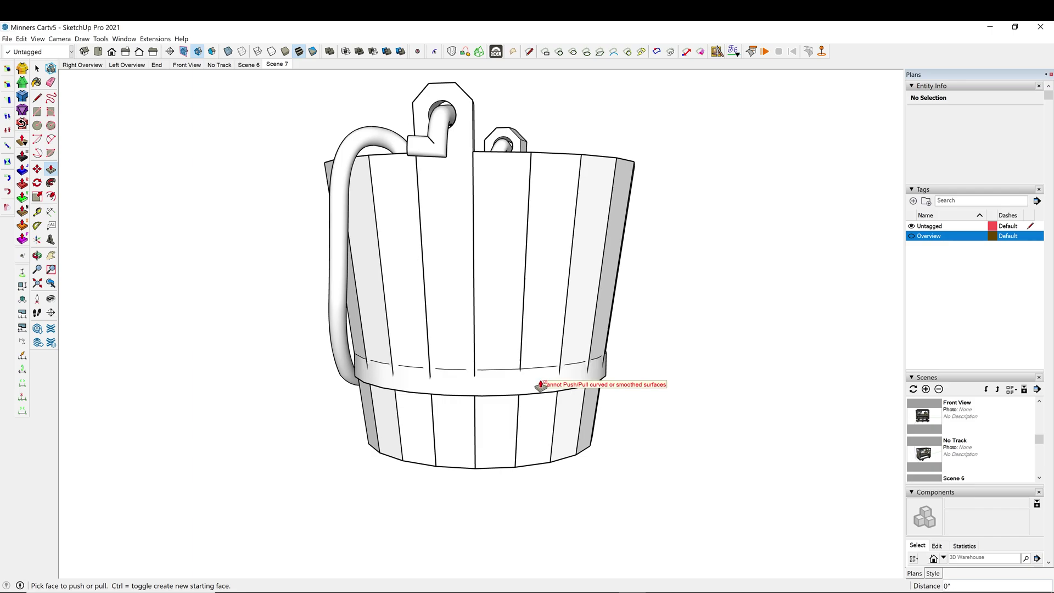
{"action": "key", "text": "space"}
{"action": "left_click", "coordinate": [541, 384]}
{"action": "left_click", "coordinate": [22, 238]}
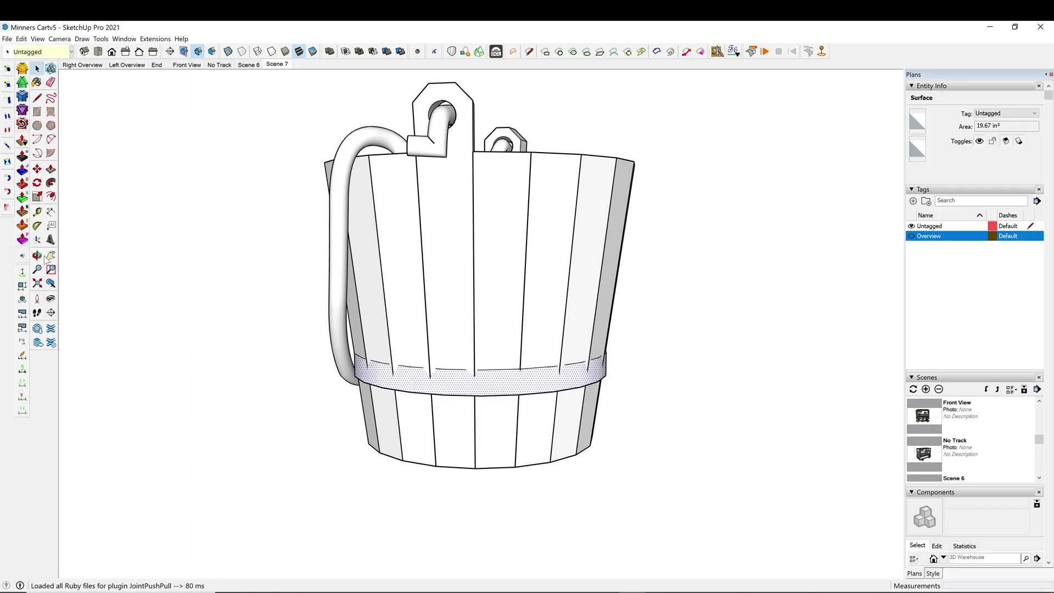
{"action": "middle_click_drag", "start_coordinate": [500, 384], "coordinate": [598, 438]}
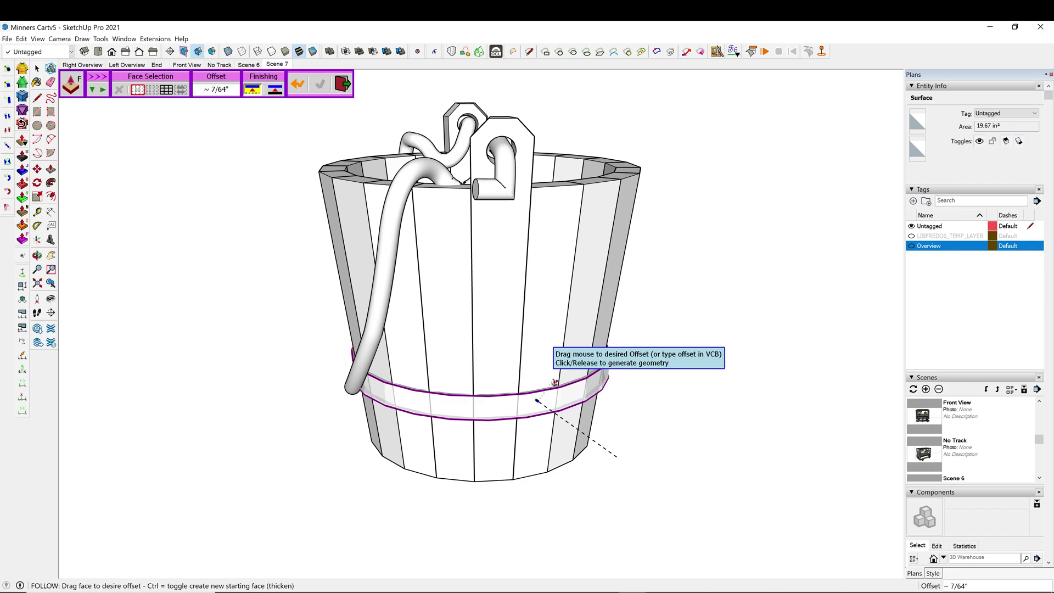
{"action": "left_click", "coordinate": [555, 381]}
Scale the band's upper outer edge by 1.01 about its centre
{"action": "middle_click_drag", "start_coordinate": [557, 381], "coordinate": [393, 379]}
{"action": "scroll", "coordinate": [461, 388], "scroll_direction": "up", "scroll_amount": 5}
{"action": "key", "text": "space"}
{"action": "left_click", "coordinate": [525, 391]}
{"action": "key", "text": "s"}
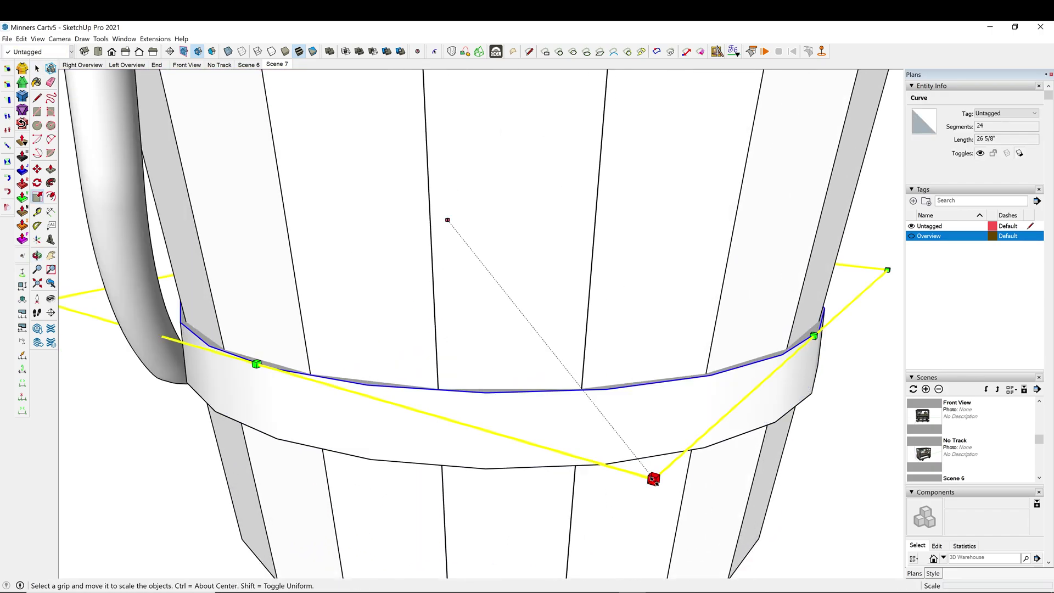
{"action": "left_click", "coordinate": [652, 479]}
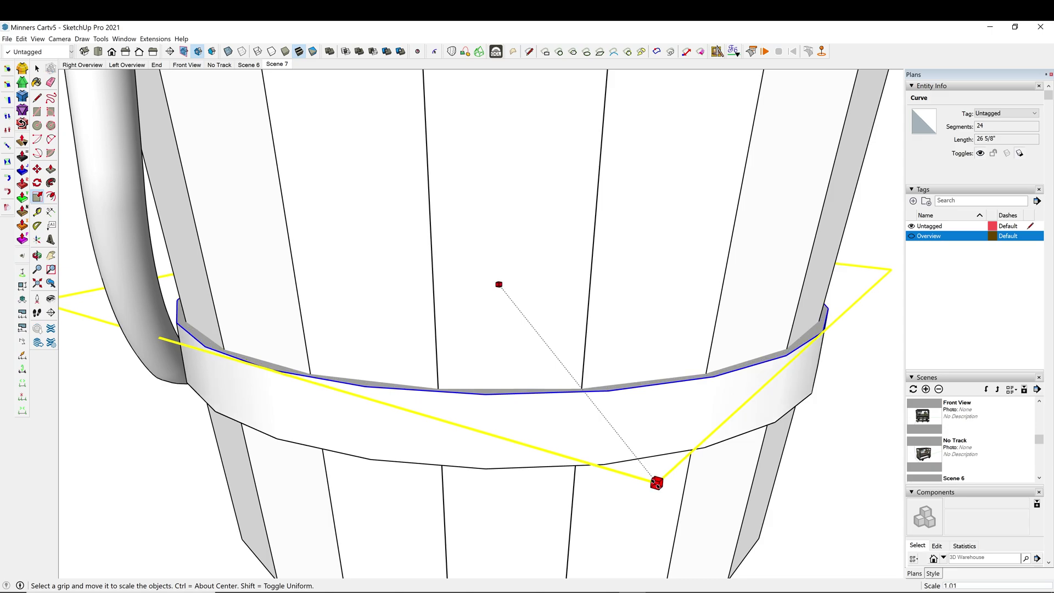
{"action": "left_click", "coordinate": [656, 483]}
{"action": "middle_click_drag", "start_coordinate": [658, 488], "coordinate": [630, 407]}
{"action": "key", "text": "space"}
{"action": "left_click", "coordinate": [844, 451]}
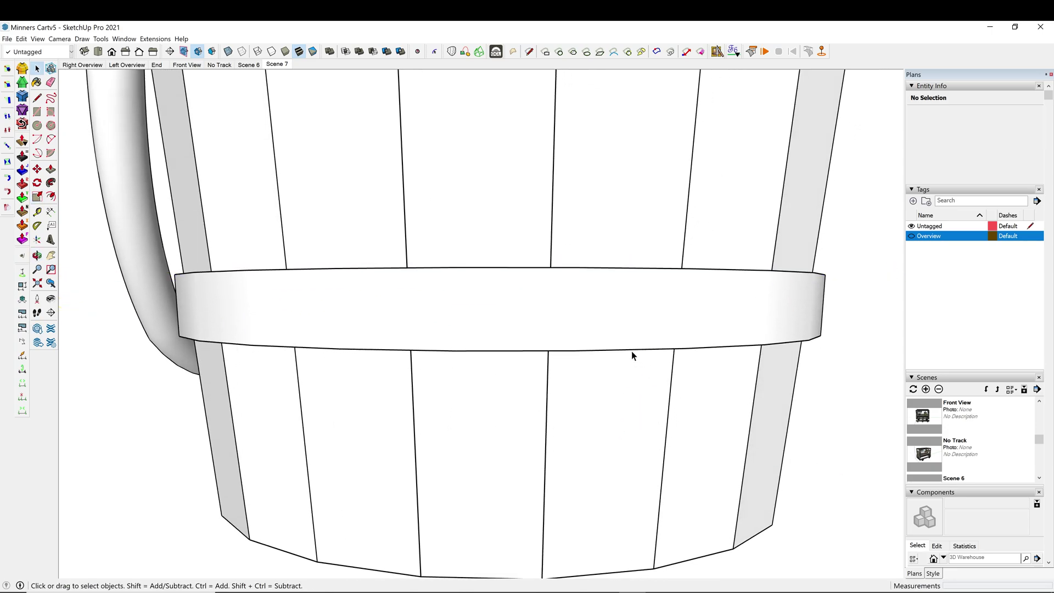
Scale the band's lower outer edge inward to about 0.99 about its centre so the hoop tapers with the staves
{"action": "left_click", "coordinate": [632, 352]}
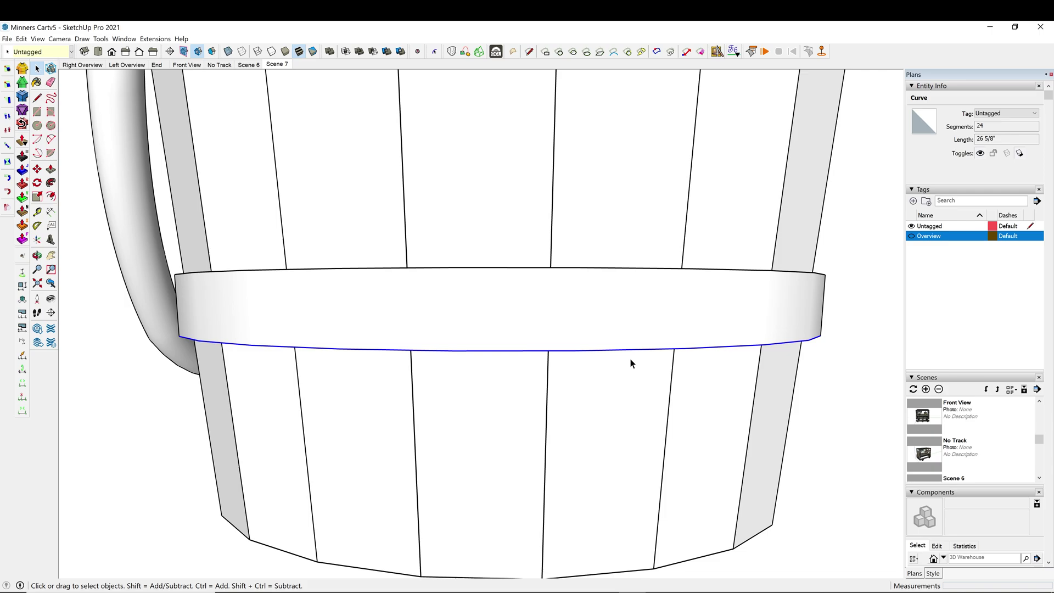
{"action": "key", "text": "s"}
{"action": "middle_click_drag", "start_coordinate": [640, 365], "coordinate": [661, 283]}
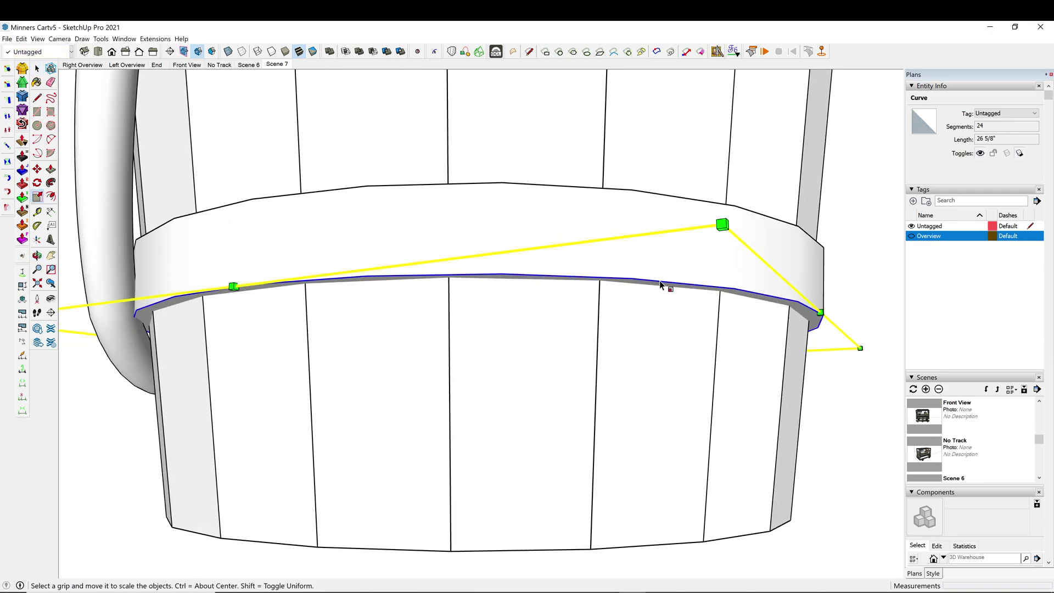
{"action": "left_click", "coordinate": [724, 225]}
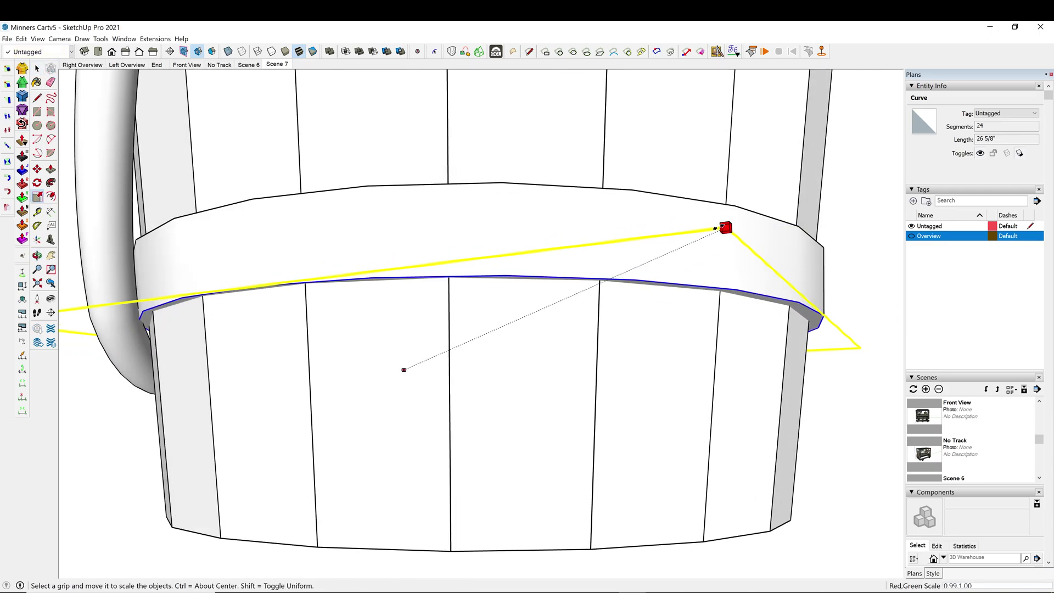
{"action": "left_click", "coordinate": [716, 227]}
{"action": "middle_click_drag", "start_coordinate": [639, 298], "coordinate": [633, 443]}
{"action": "middle_click_drag", "start_coordinate": [581, 387], "coordinate": [697, 307]}
{"action": "key", "text": "space"}
{"action": "left_click", "coordinate": [761, 364]}
Select all the connected geometry of the hoop band and make it a component
{"action": "scroll", "coordinate": [608, 342], "scroll_direction": "down", "scroll_amount": 2}
{"action": "left_click", "coordinate": [608, 340]}
{"action": "middle_click_drag", "start_coordinate": [608, 340], "coordinate": [543, 430]}
{"action": "scroll", "coordinate": [543, 431], "scroll_direction": "down", "scroll_amount": 5}
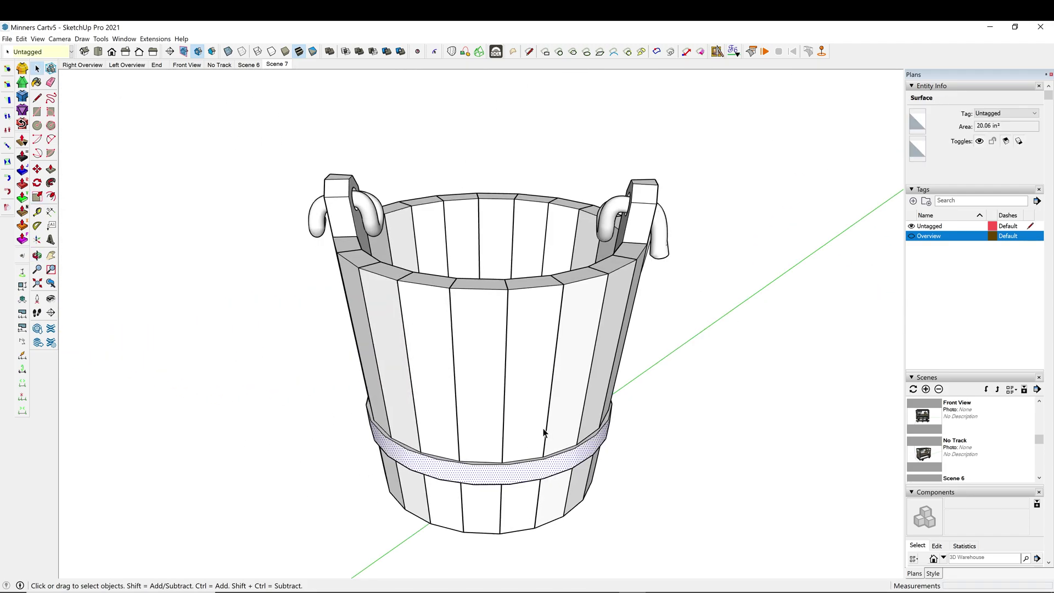
{"action": "triple_click", "coordinate": [518, 455]}
{"action": "double_click", "coordinate": [518, 457]}
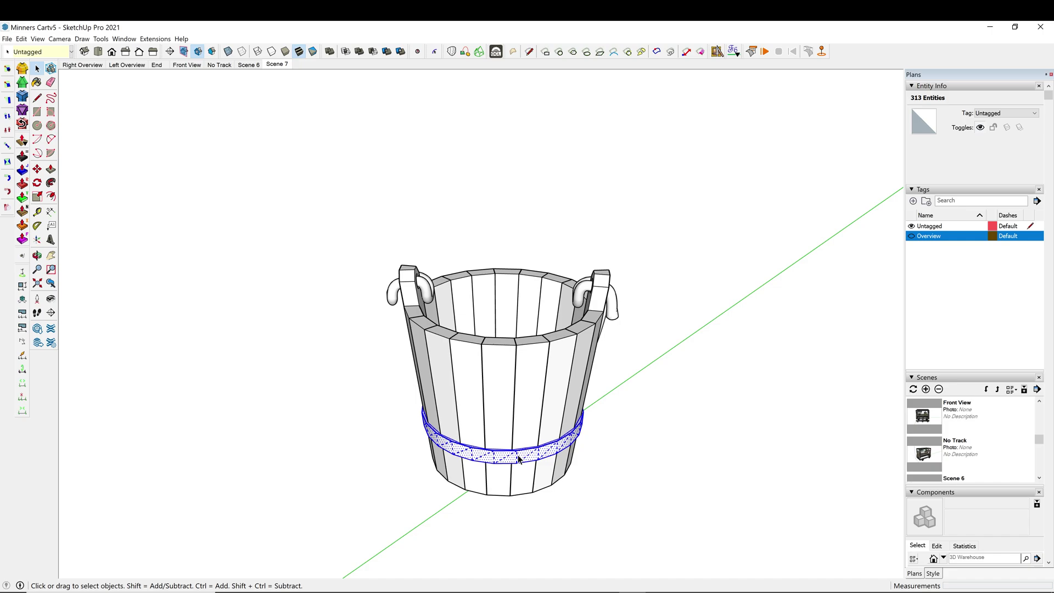
{"action": "key", "text": "g"}
{"action": "key", "text": "Return"}
Copy the hoop component straight up to the upper part of the staves
{"action": "middle_click_drag", "start_coordinate": [517, 459], "coordinate": [477, 365]}
{"action": "key", "text": "m"}
{"action": "key", "text": "ctrl"}
{"action": "left_click", "coordinate": [460, 355]}
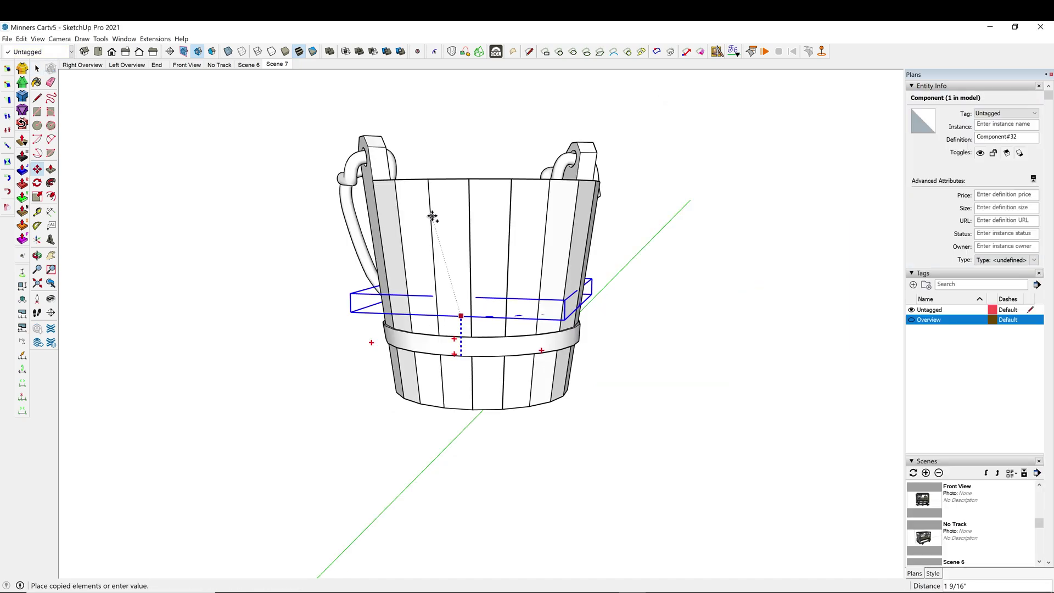
{"action": "left_click", "coordinate": [459, 177]}
Scale the upper hoop copy outward uniformly by 1.14 about its centre so it wraps around the wider staves
{"action": "middle_click_drag", "start_coordinate": [460, 176], "coordinate": [591, 267]}
{"action": "key", "text": "s"}
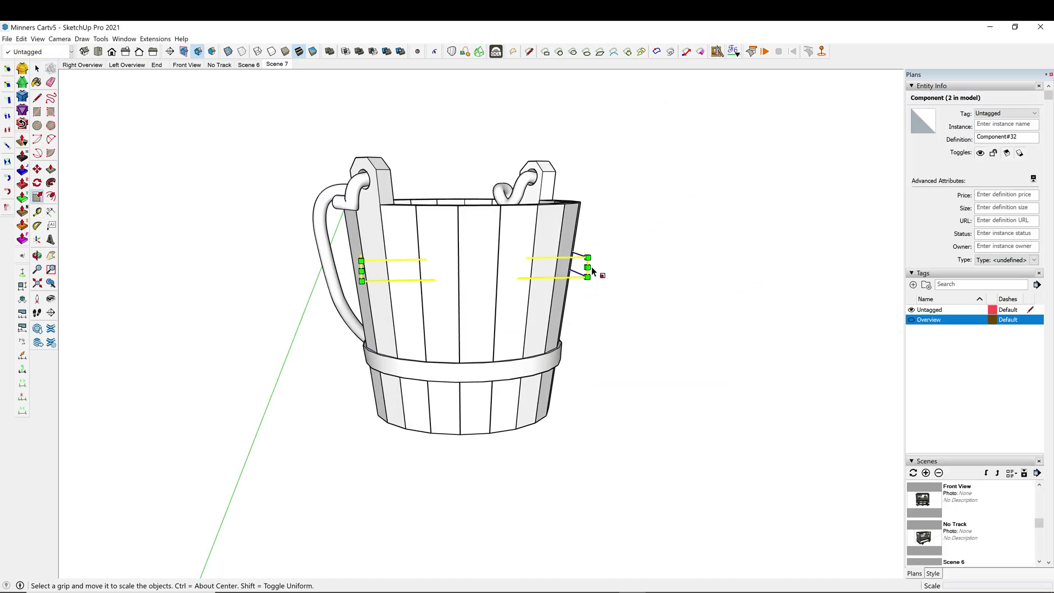
{"action": "left_click", "coordinate": [587, 267]}
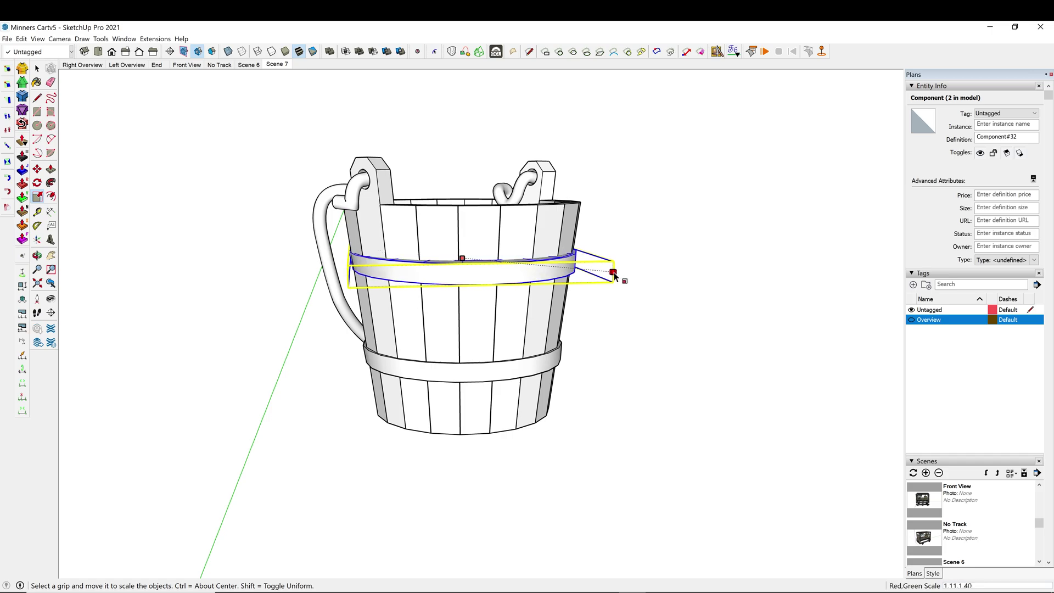
{"action": "key", "text": "shift"}
{"action": "middle_click_drag", "start_coordinate": [613, 271], "coordinate": [593, 402]}
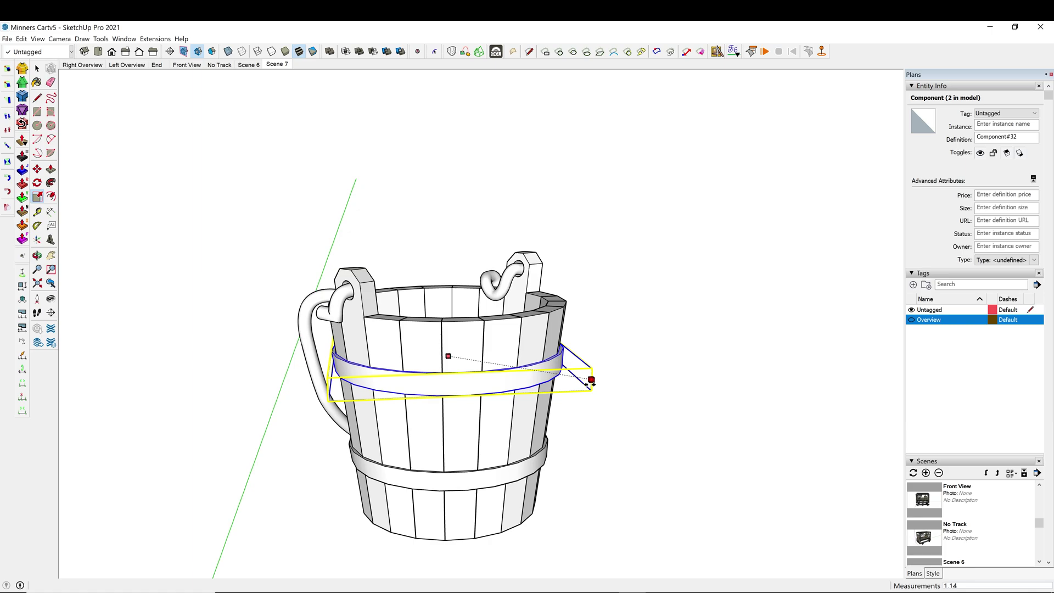
{"action": "left_click", "coordinate": [592, 382]}
{"action": "key", "text": "space"}
{"action": "left_click", "coordinate": [654, 416]}
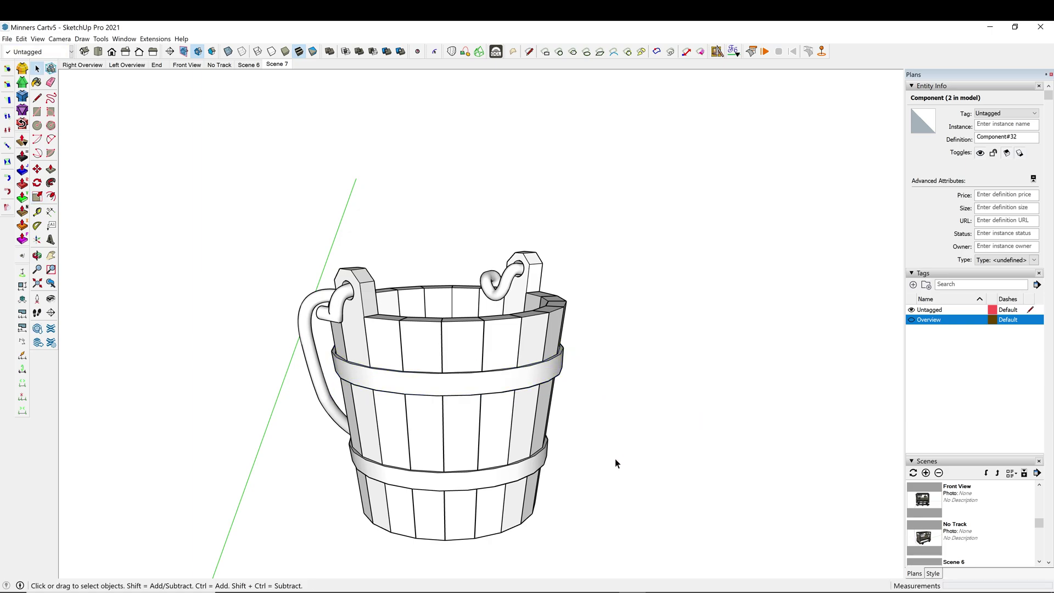
{"action": "middle_click_drag", "start_coordinate": [614, 459], "coordinate": [600, 480]}
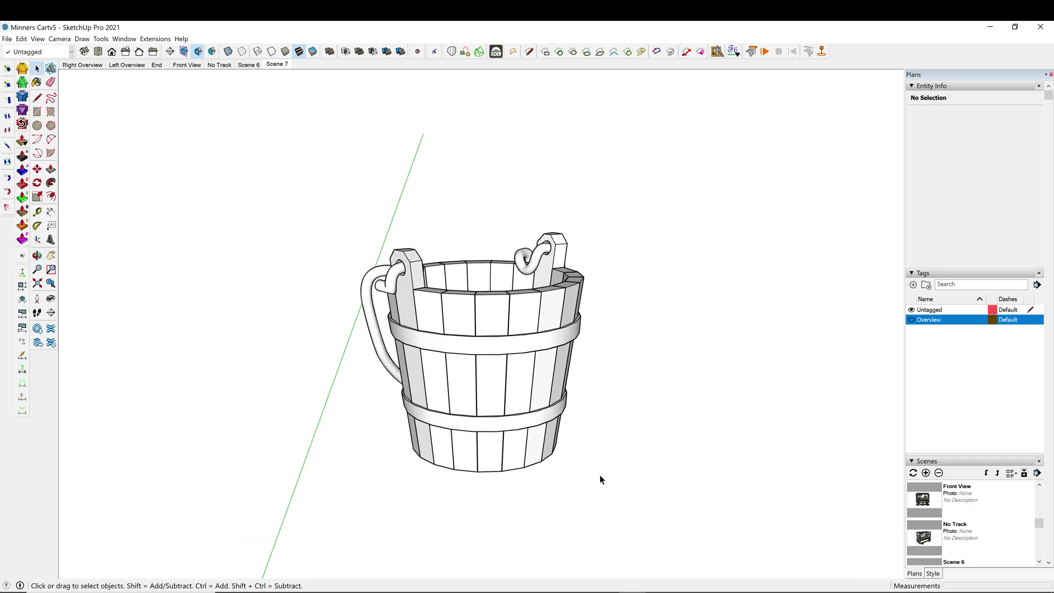